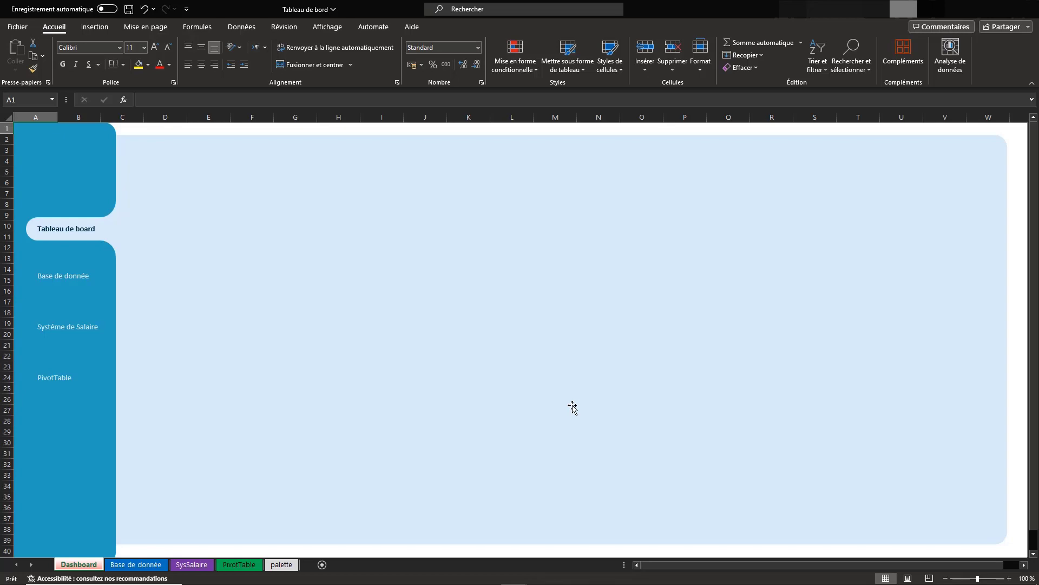
Format the employee table on the Base de donnée sheet with a medium blue banded table style
click(75, 272)
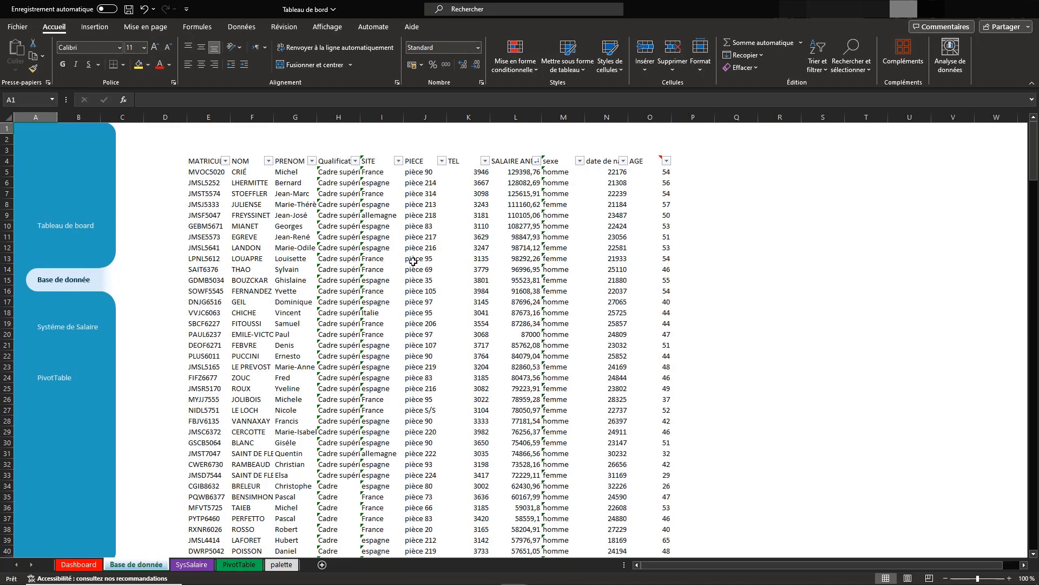
click(456, 297)
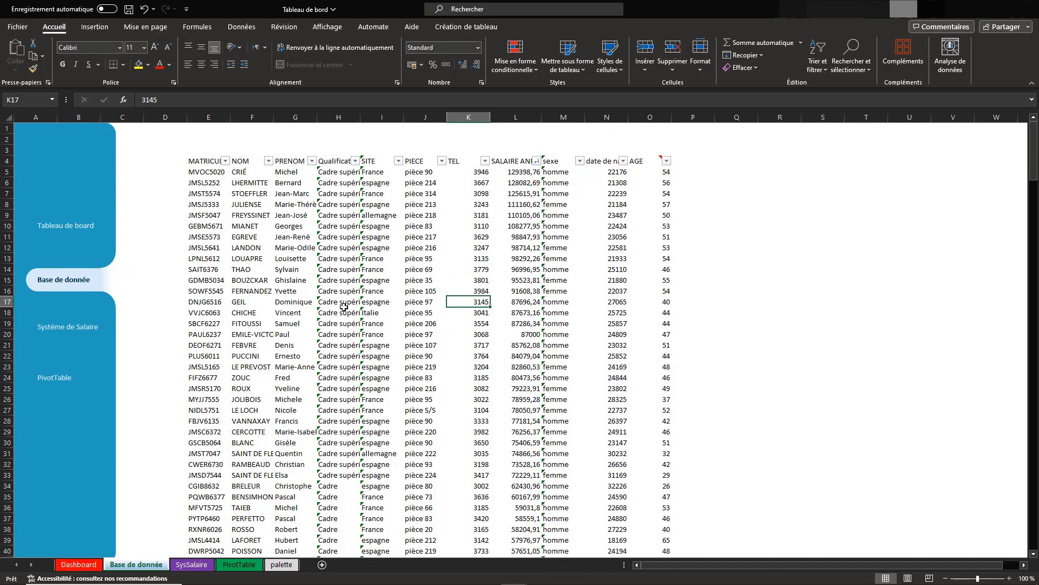
click(253, 278)
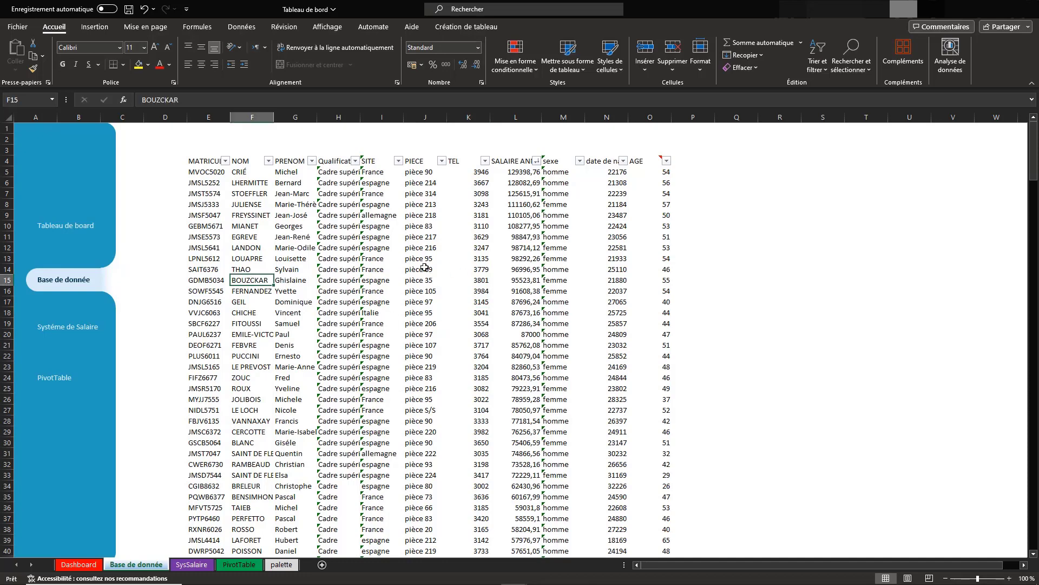
click(482, 277)
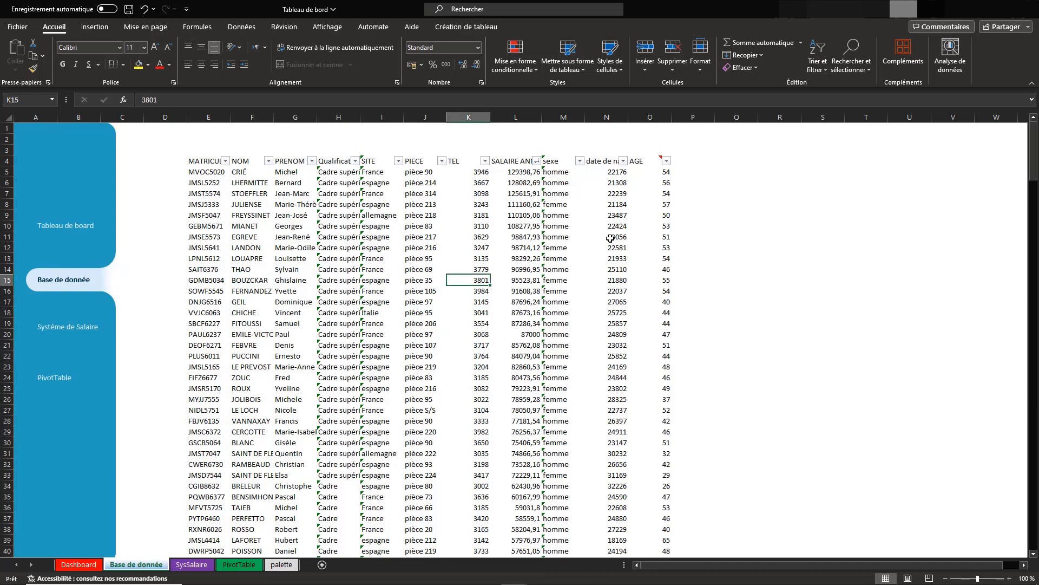
click(574, 71)
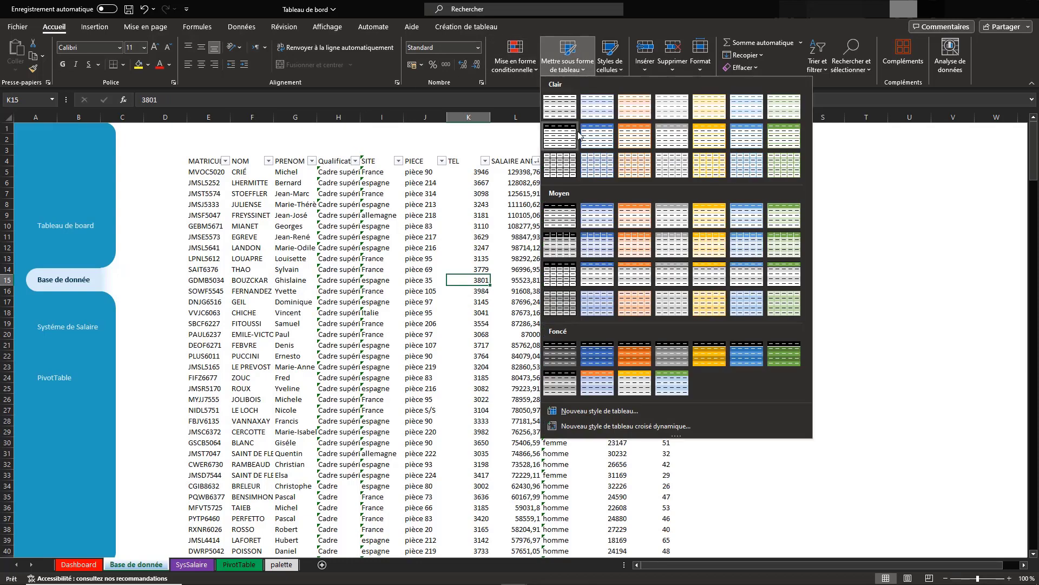
click(604, 248)
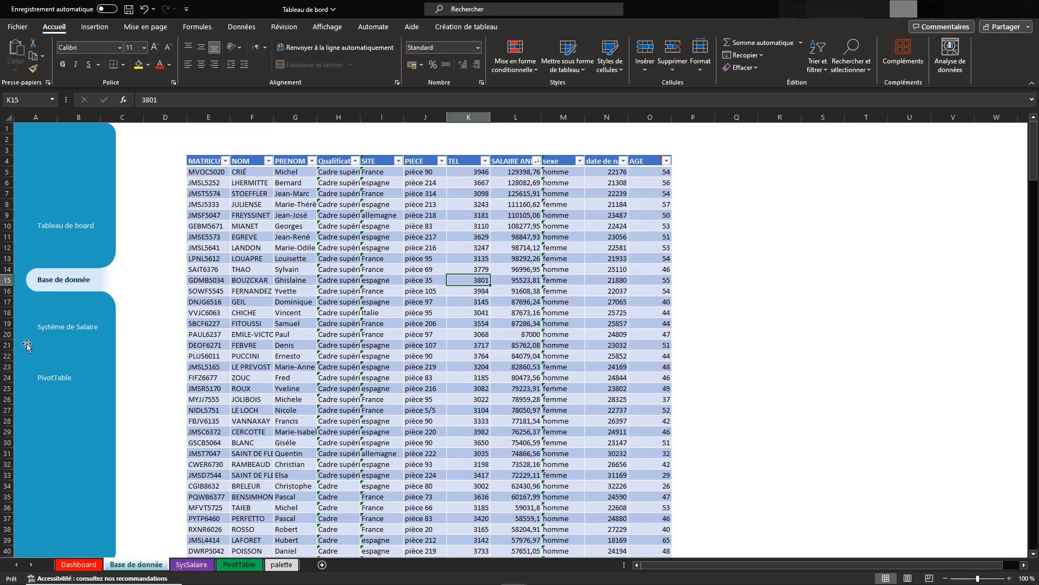
Examine the salary tables on the Système de Salaire sheet and the employee table on the Base de donnée sheet
click(73, 330)
click(255, 224)
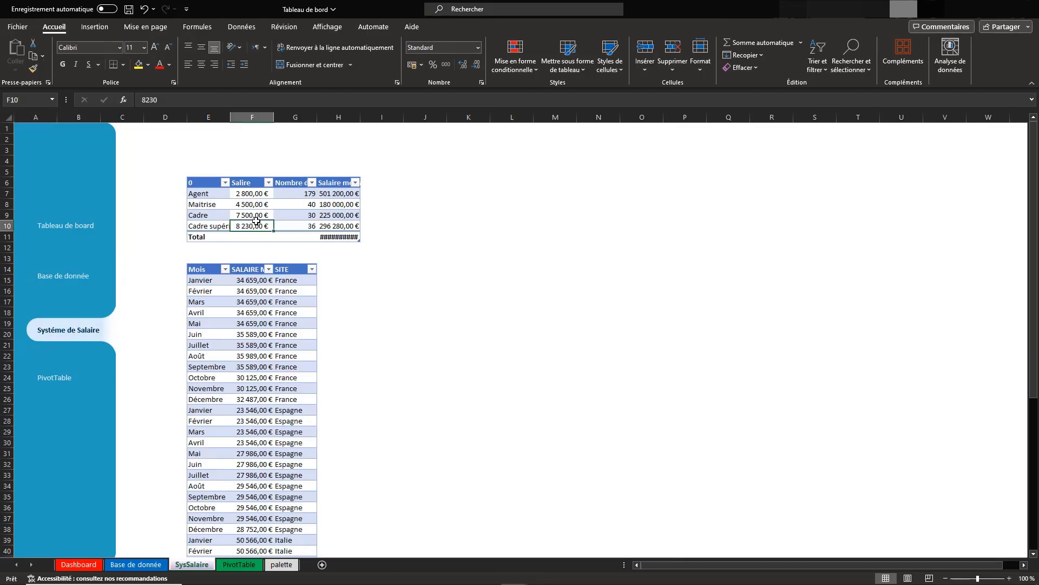
click(277, 313)
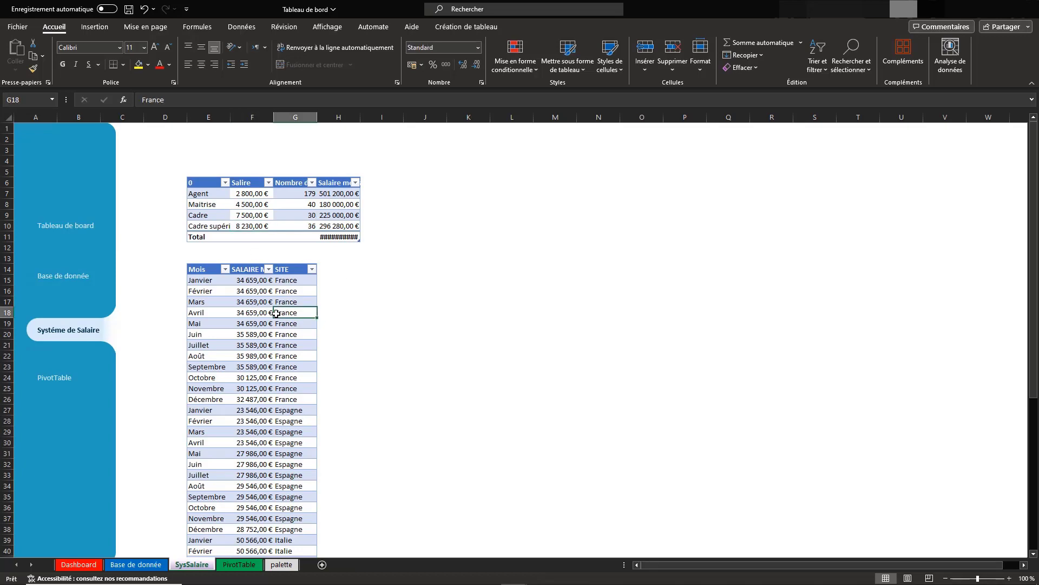
click(63, 279)
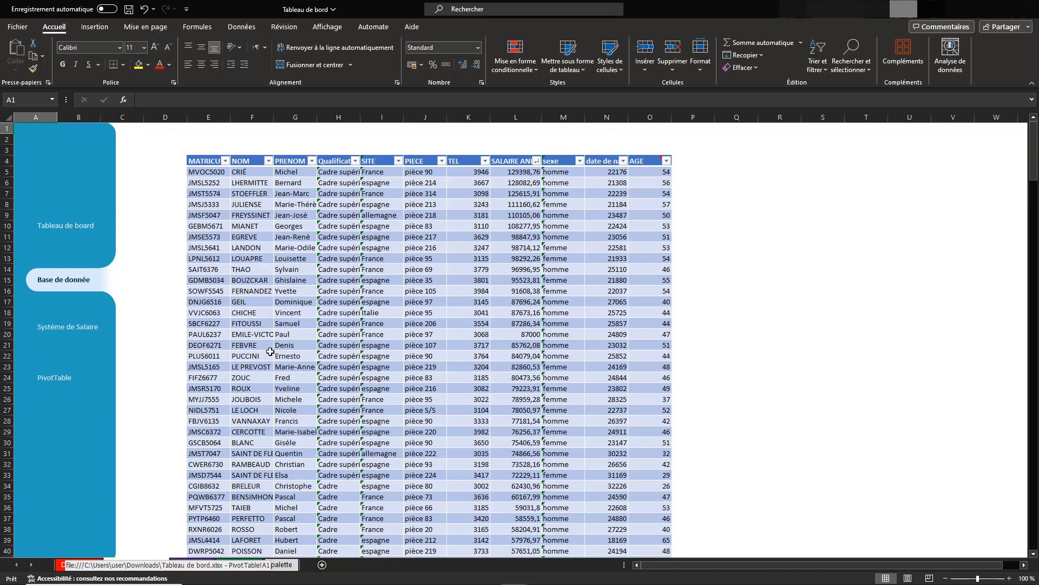
click(441, 282)
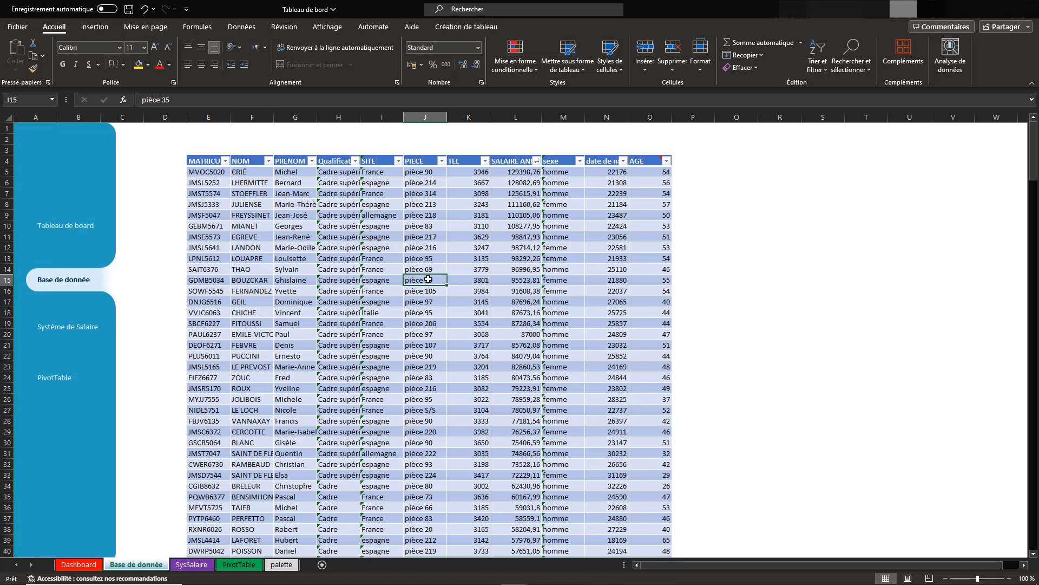
click(263, 249)
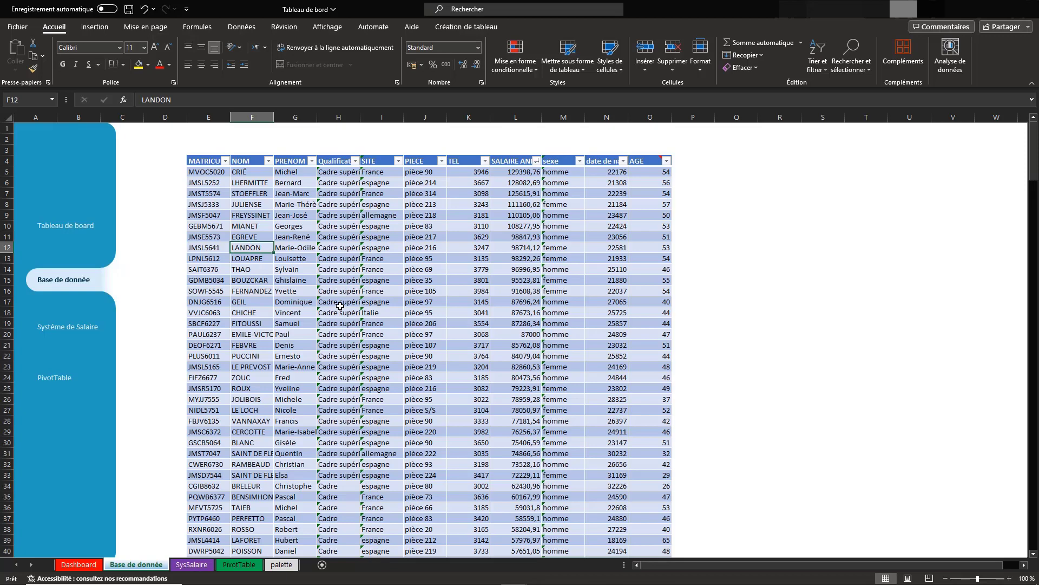
Insert a pivot table from the employee table at cell D6 of the PivotTable sheet, summing SALAIRE ANNUEL by SITE
click(234, 196)
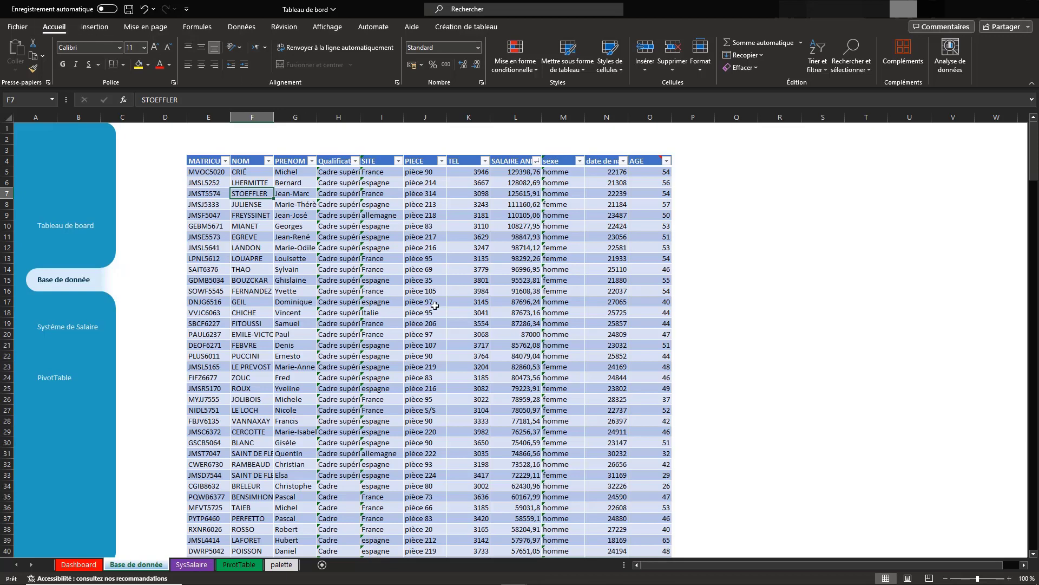
click(95, 27)
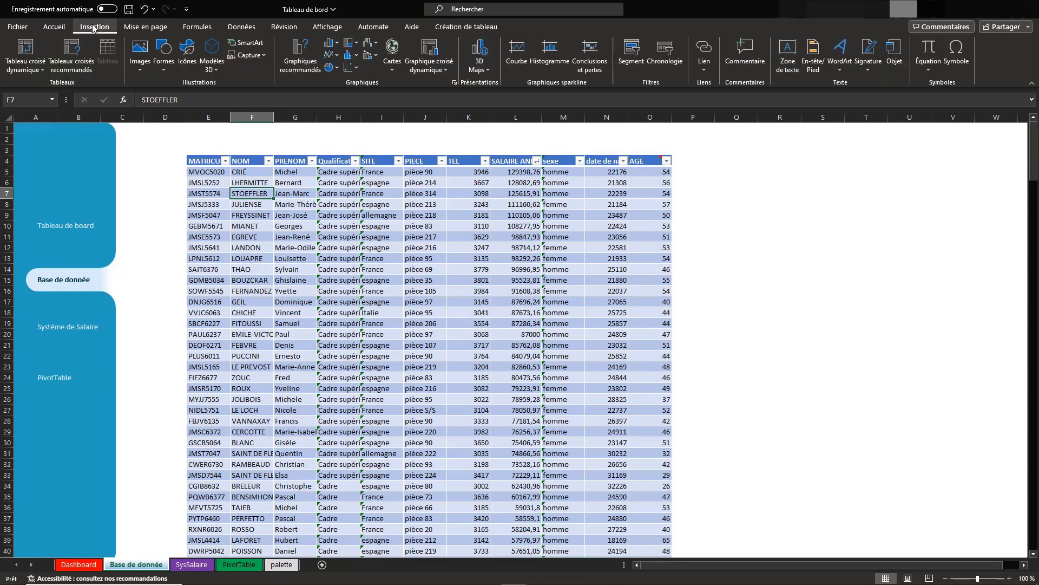
click(27, 47)
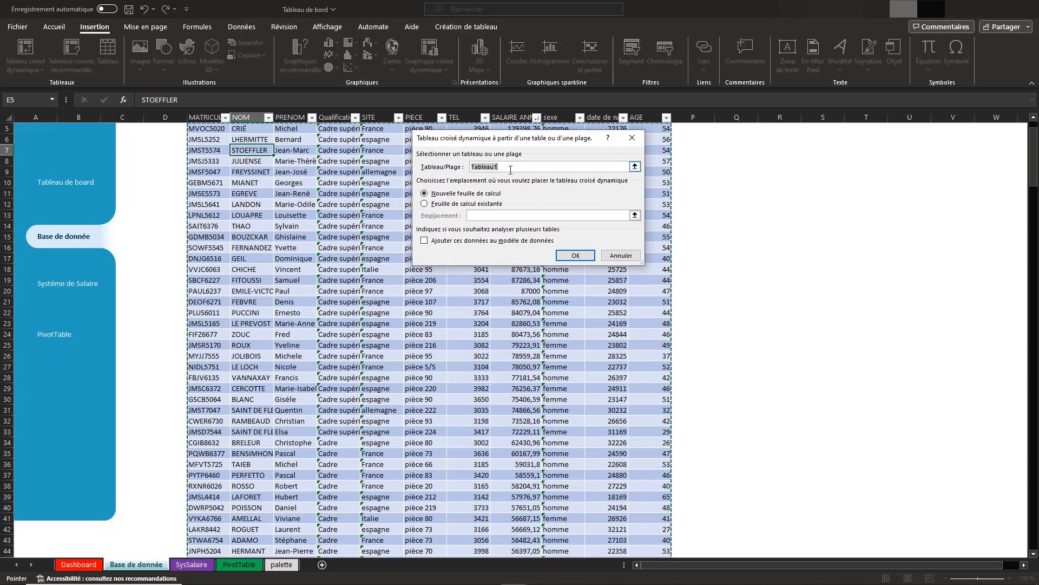
click(424, 205)
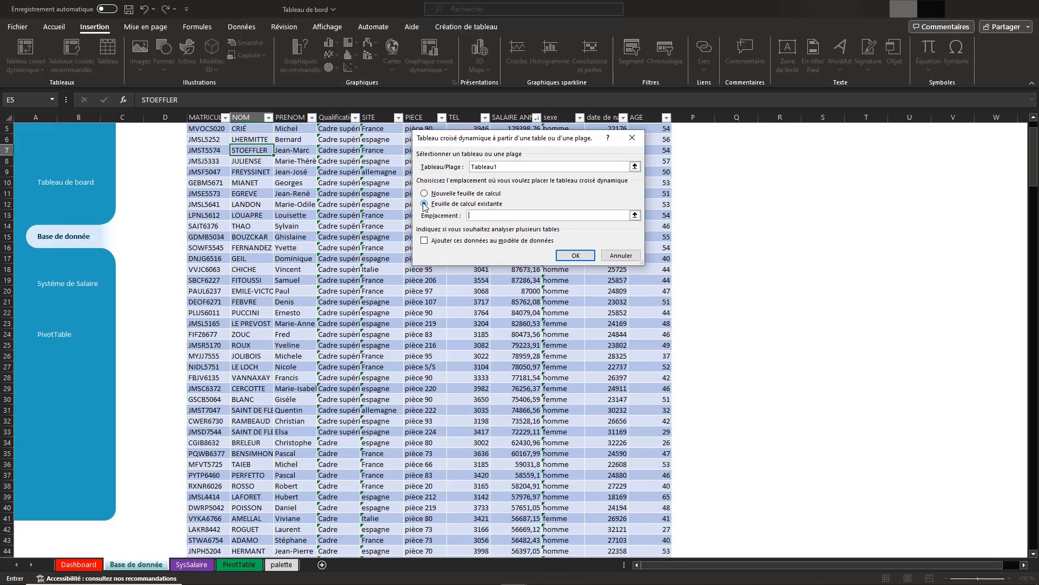
click(635, 216)
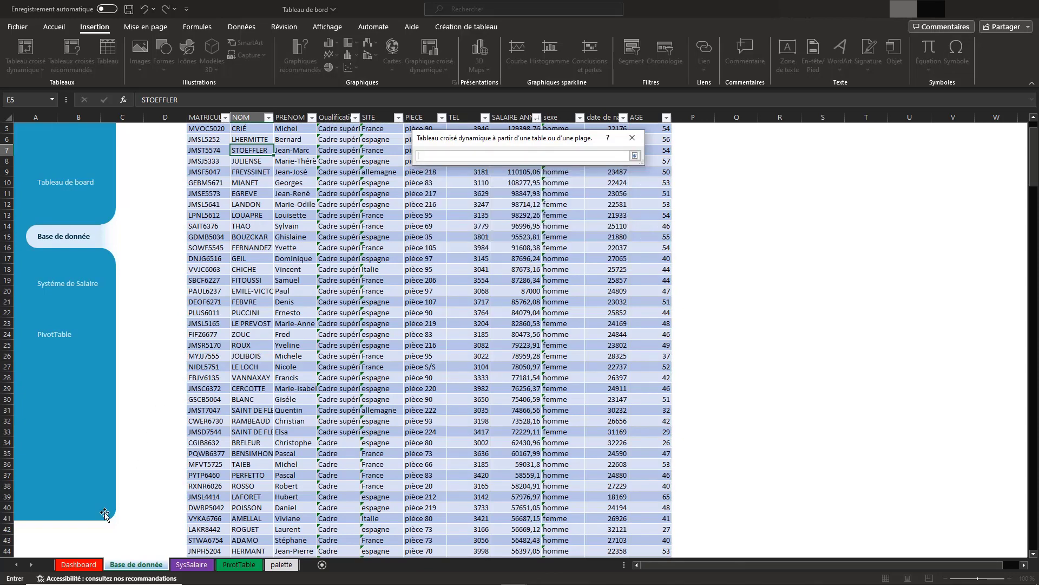
click(240, 564)
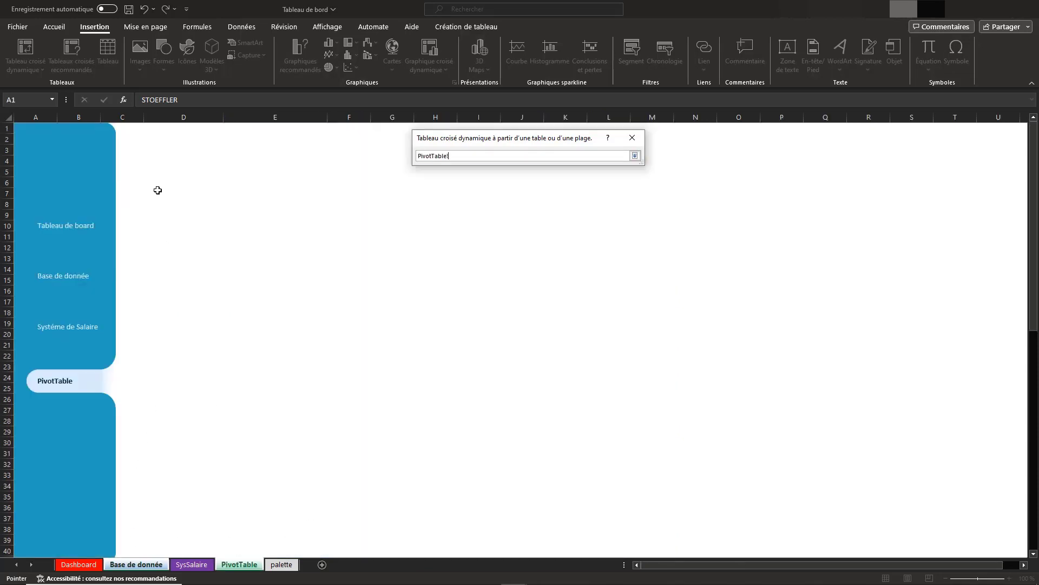
click(179, 186)
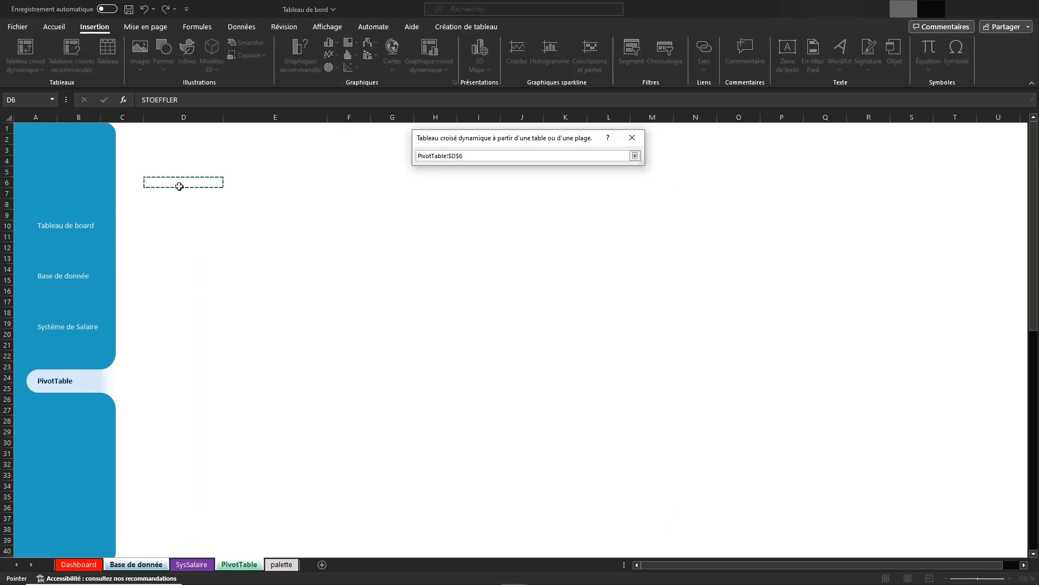
click(635, 156)
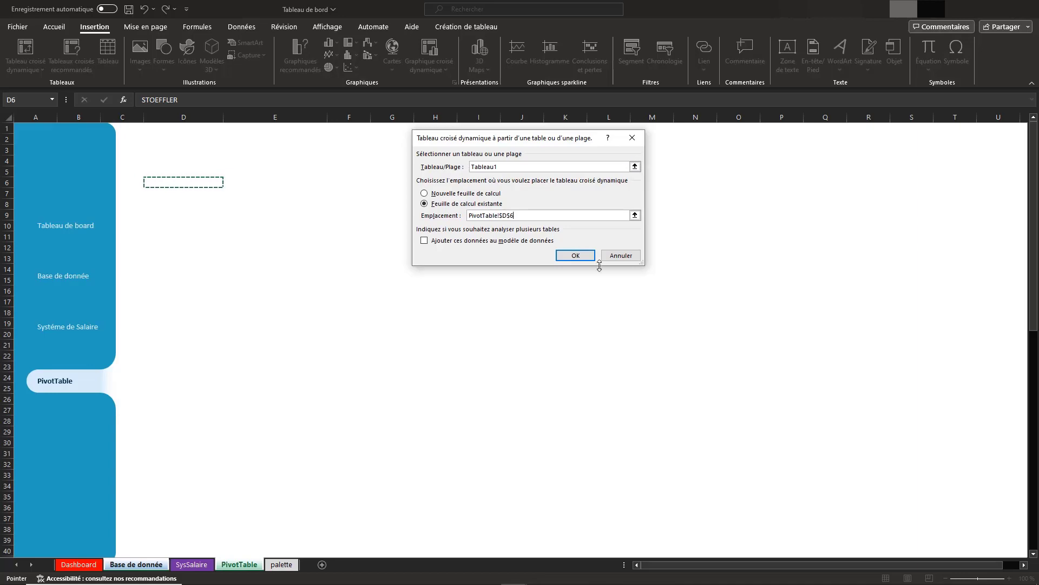
click(575, 255)
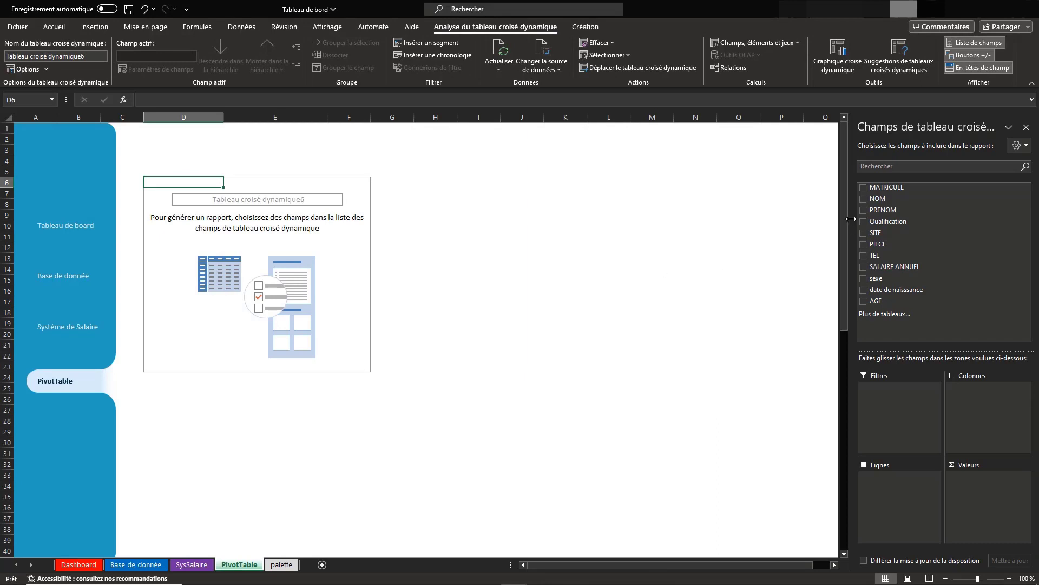
click(864, 234)
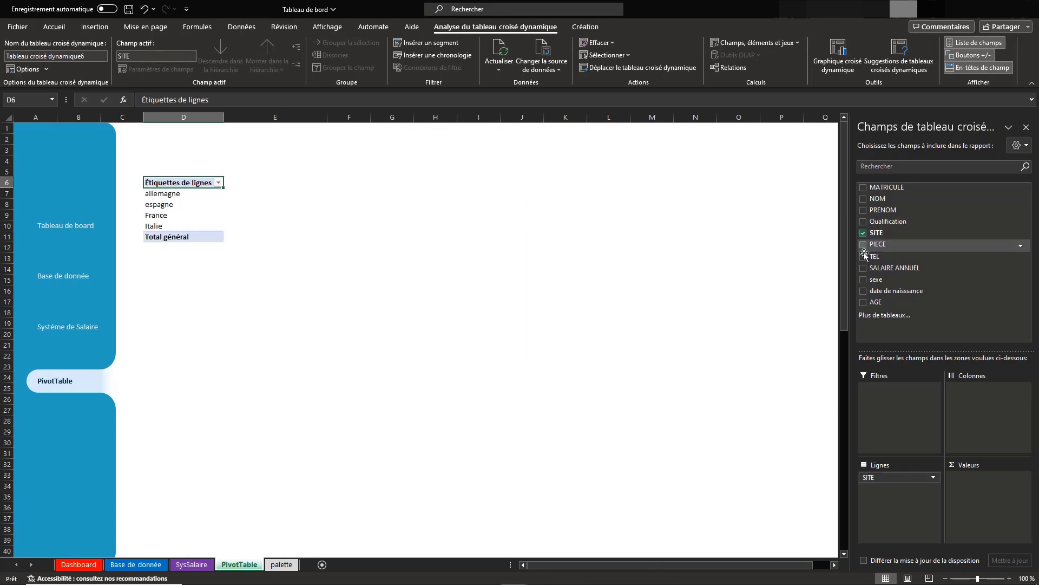
click(864, 268)
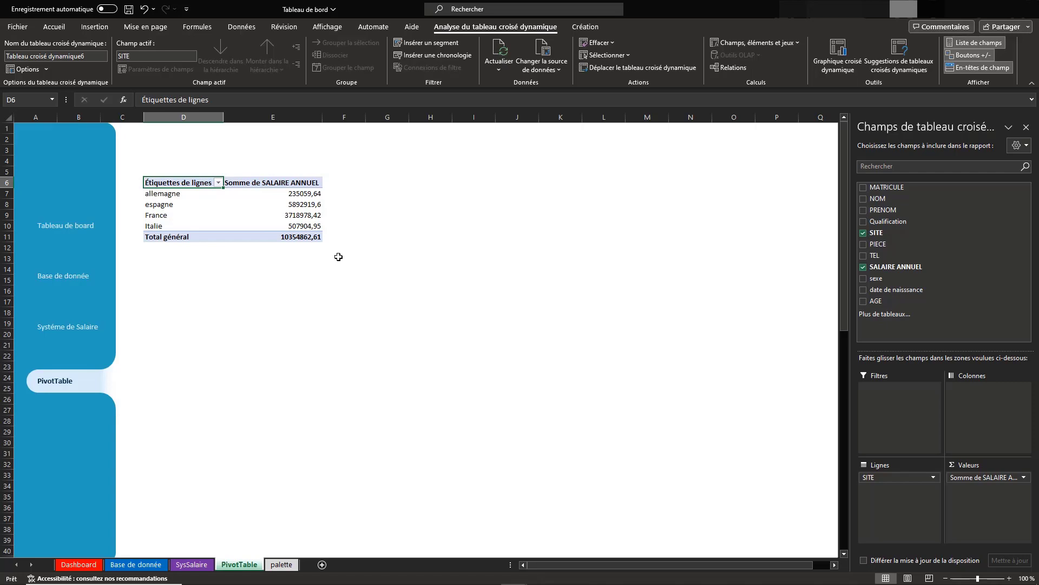
Insert another pivot table from the Base de donnée table at cell D14 of the PivotTable sheet, summing SALAIRE ANNUEL by sexe
click(76, 273)
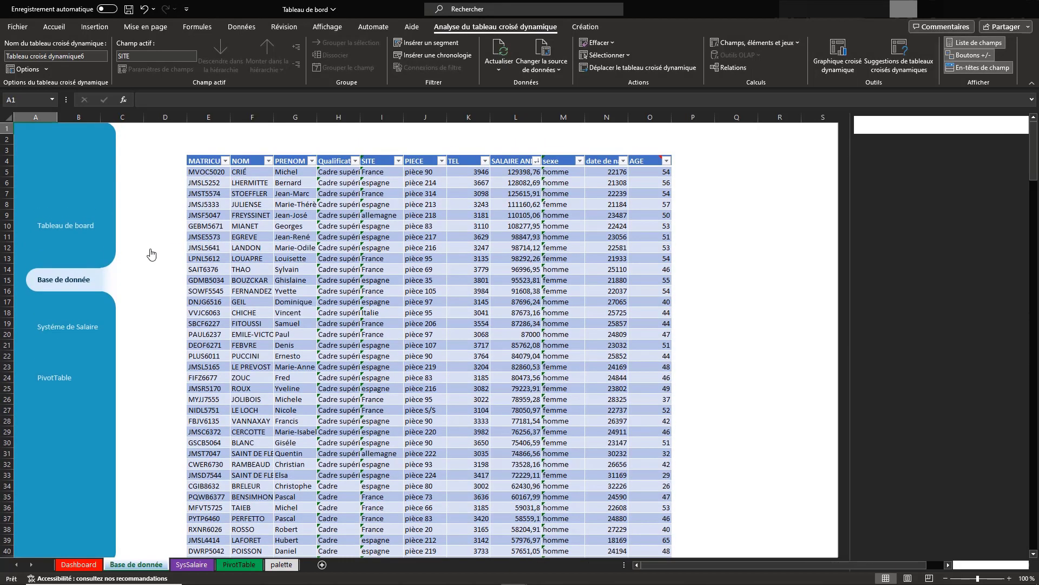
click(95, 27)
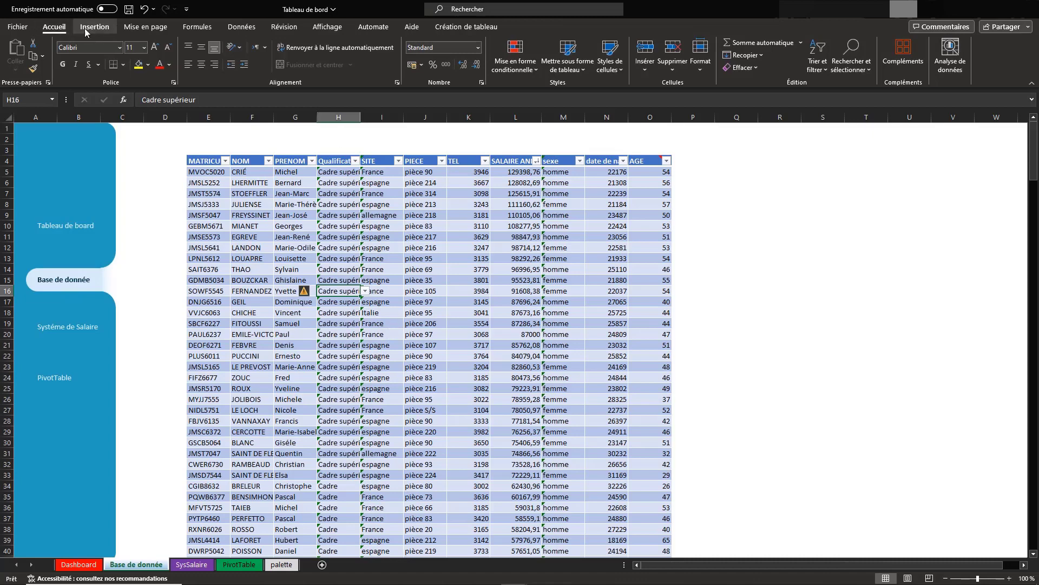
click(25, 51)
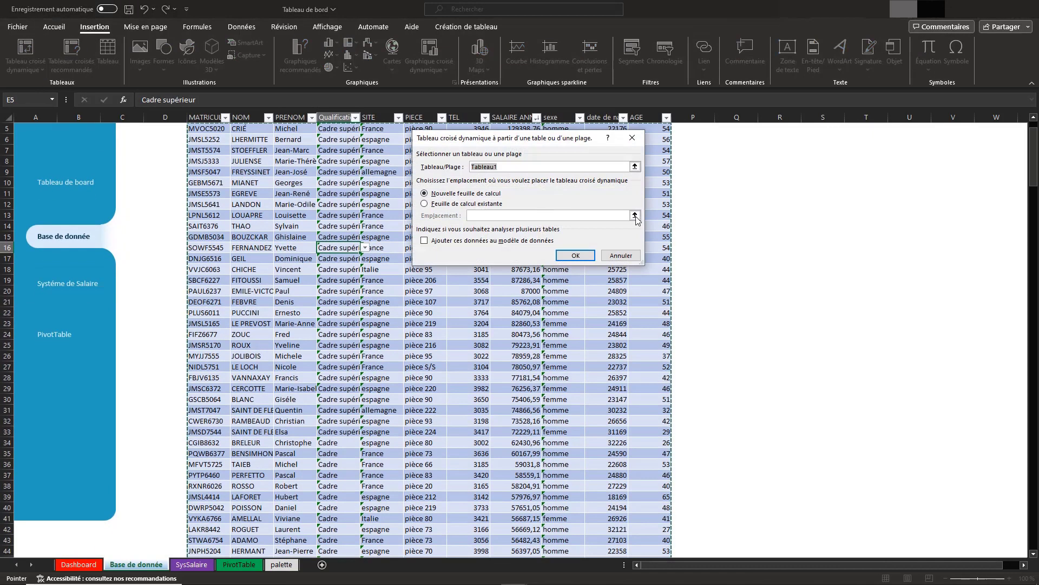
click(464, 204)
click(635, 216)
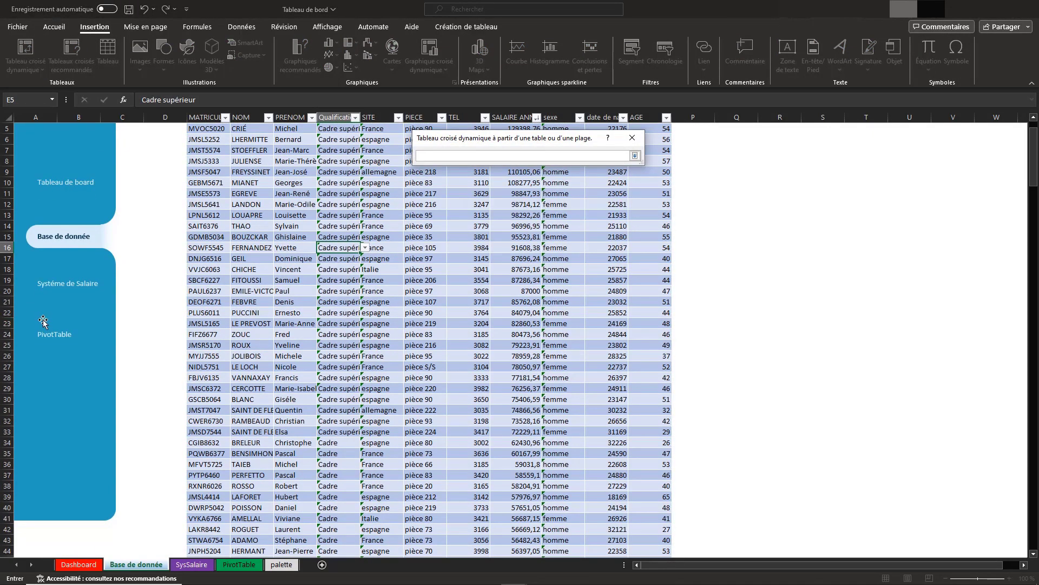
click(239, 564)
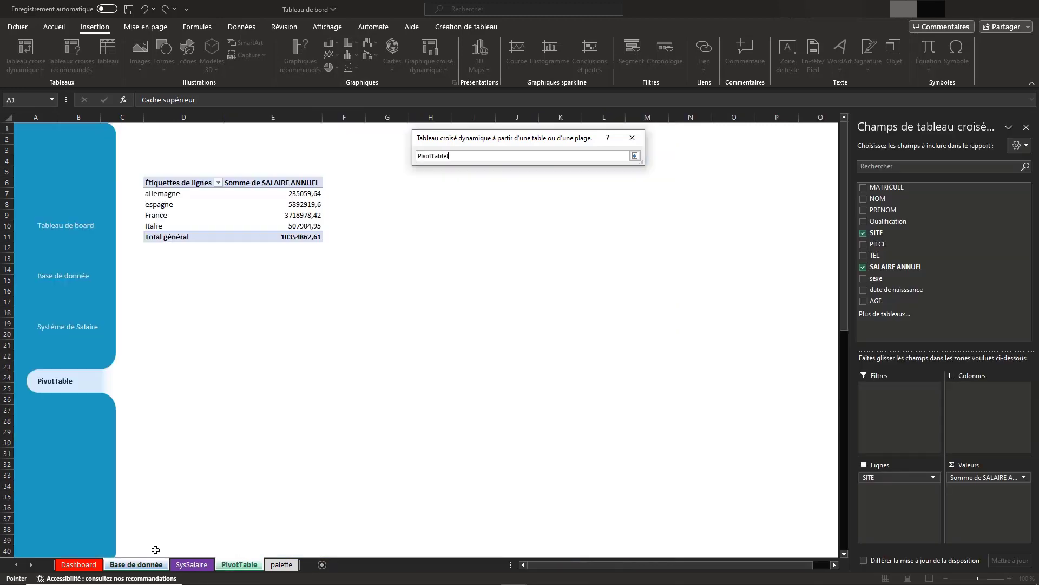
click(158, 268)
click(635, 156)
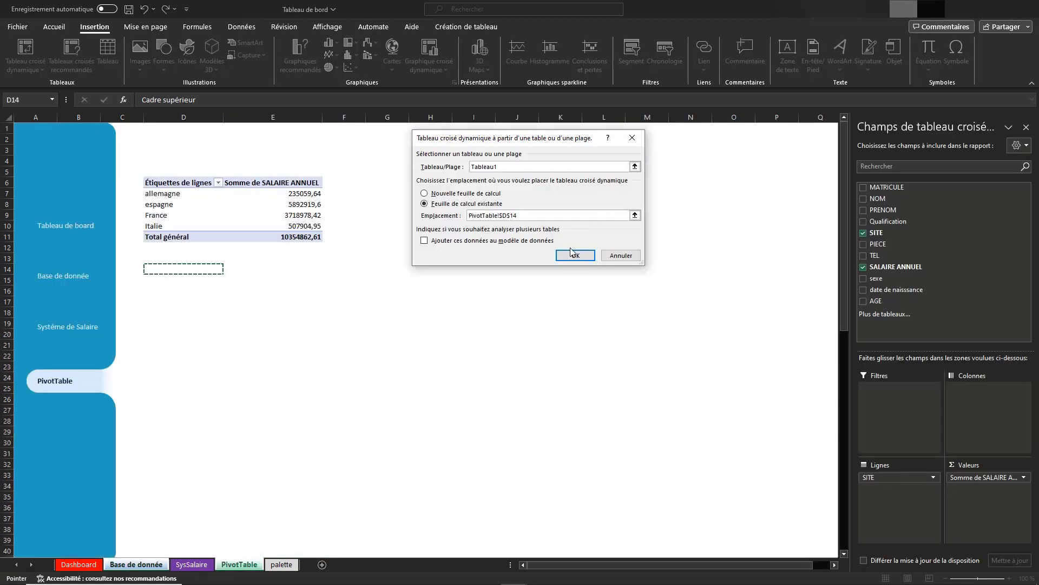
click(574, 255)
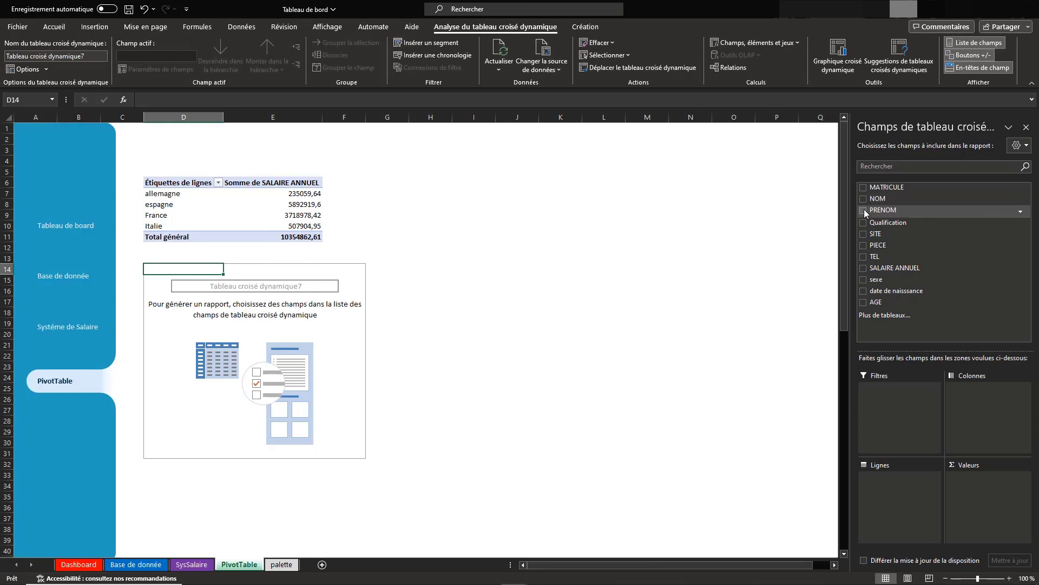
click(864, 279)
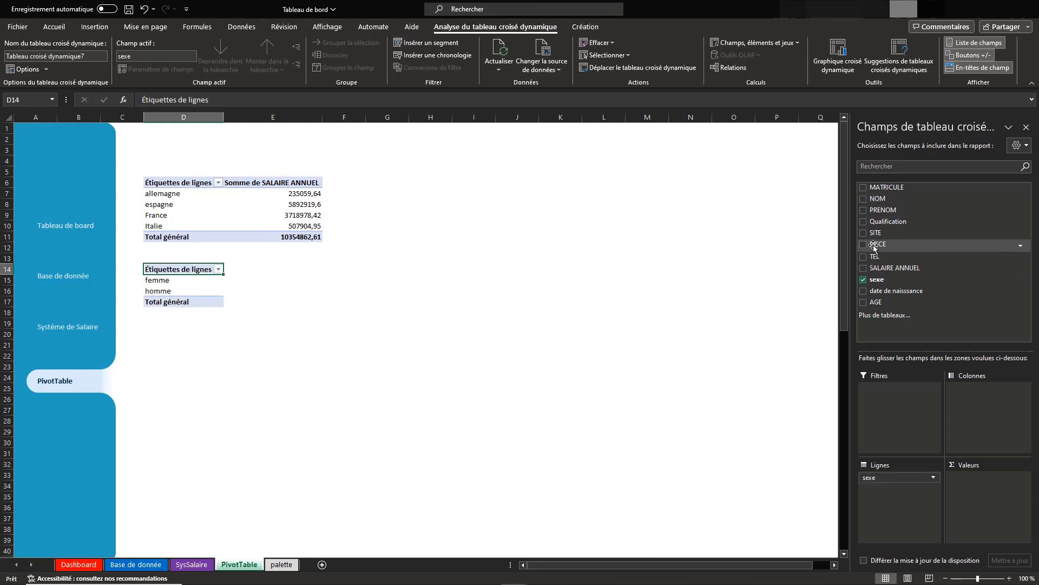
click(863, 268)
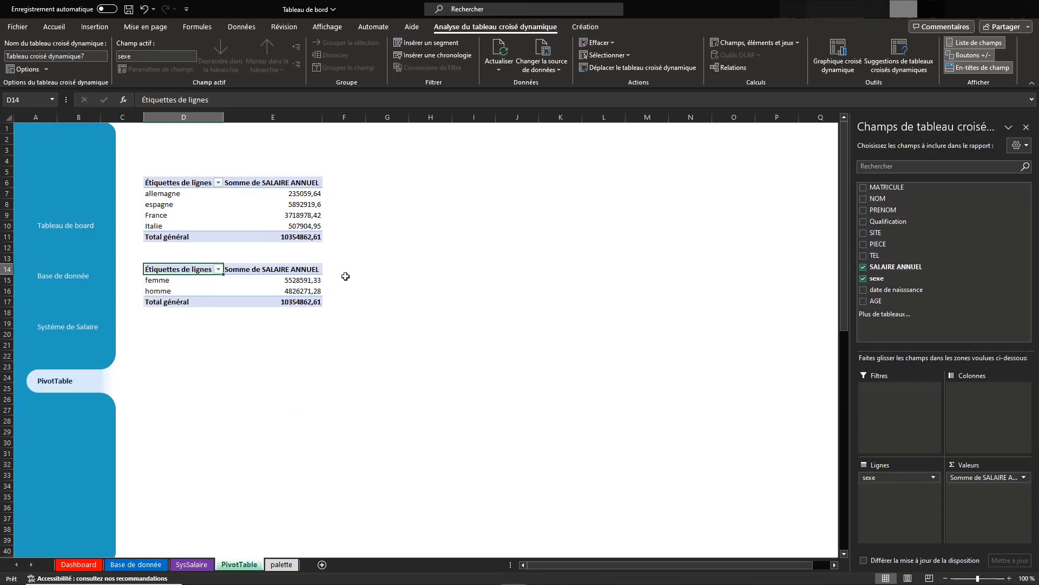
Insert a pivot table from the monthly salary table on SysSalaire at cell D21 of the PivotTable sheet, summing SALAIRE MENSUEL by Mois
click(69, 329)
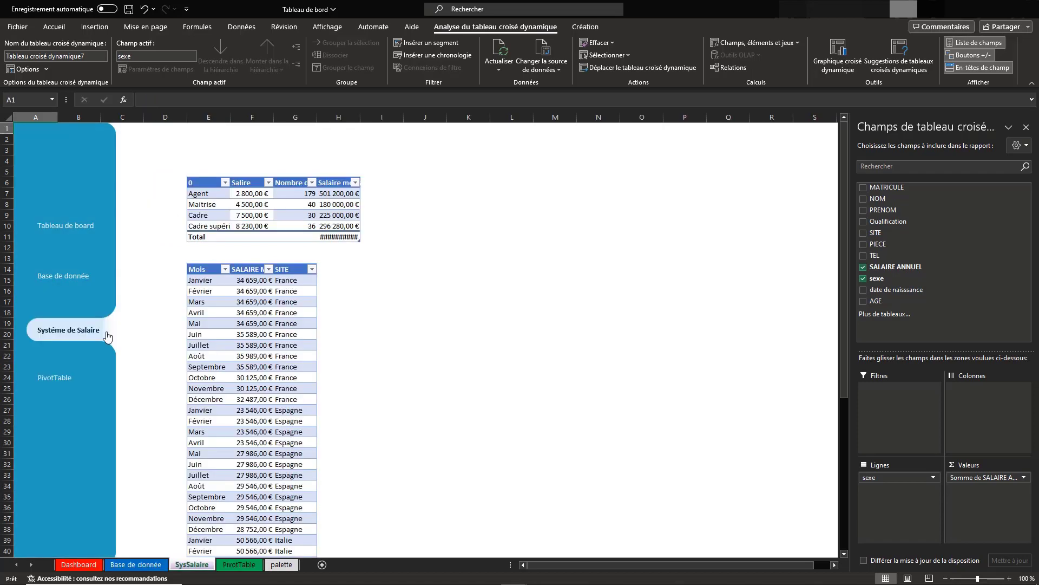
click(286, 314)
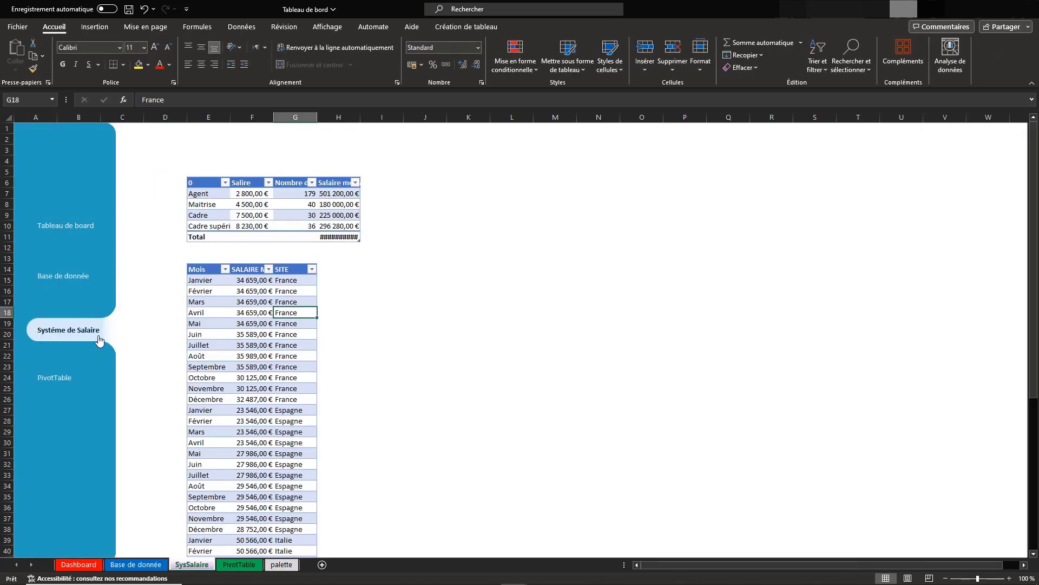
click(95, 26)
click(17, 46)
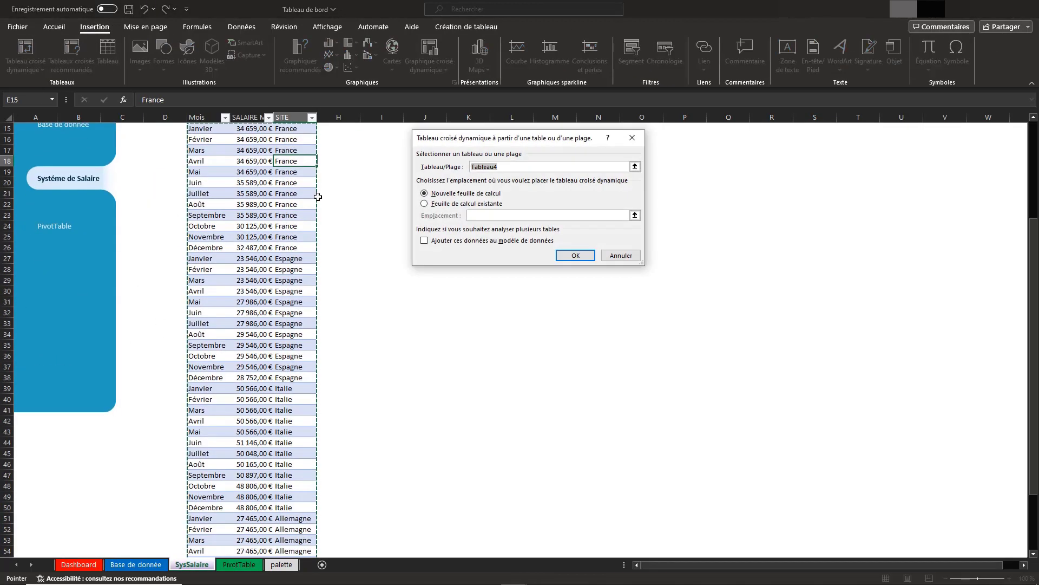
click(453, 204)
click(636, 217)
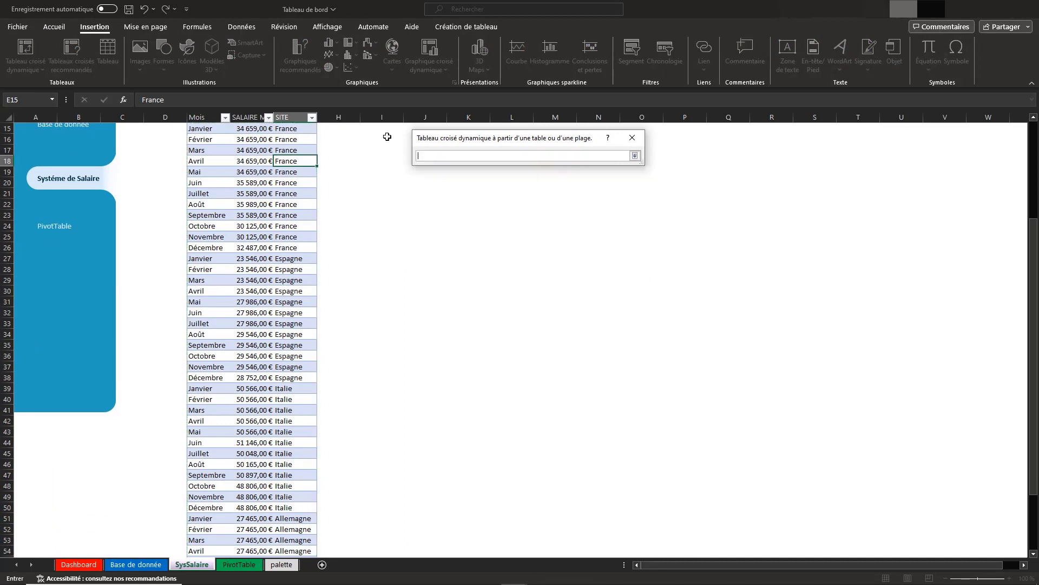
click(250, 561)
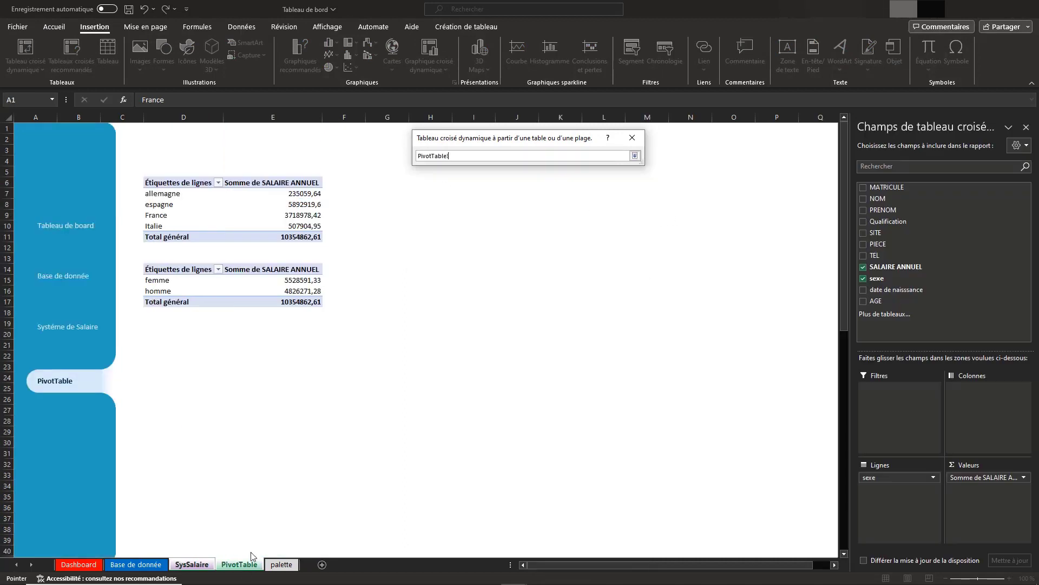
click(157, 348)
click(635, 156)
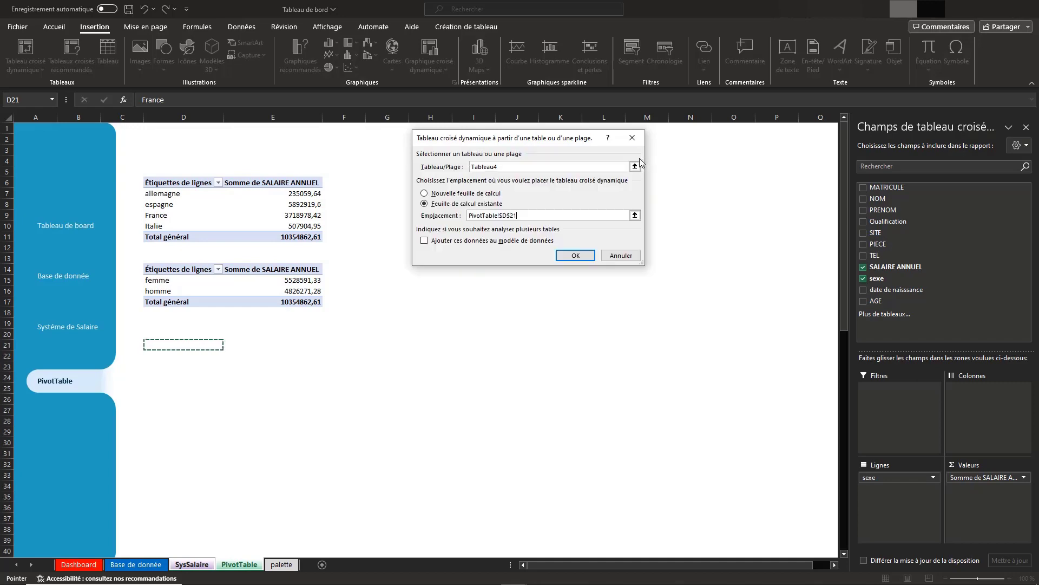
click(575, 257)
click(864, 187)
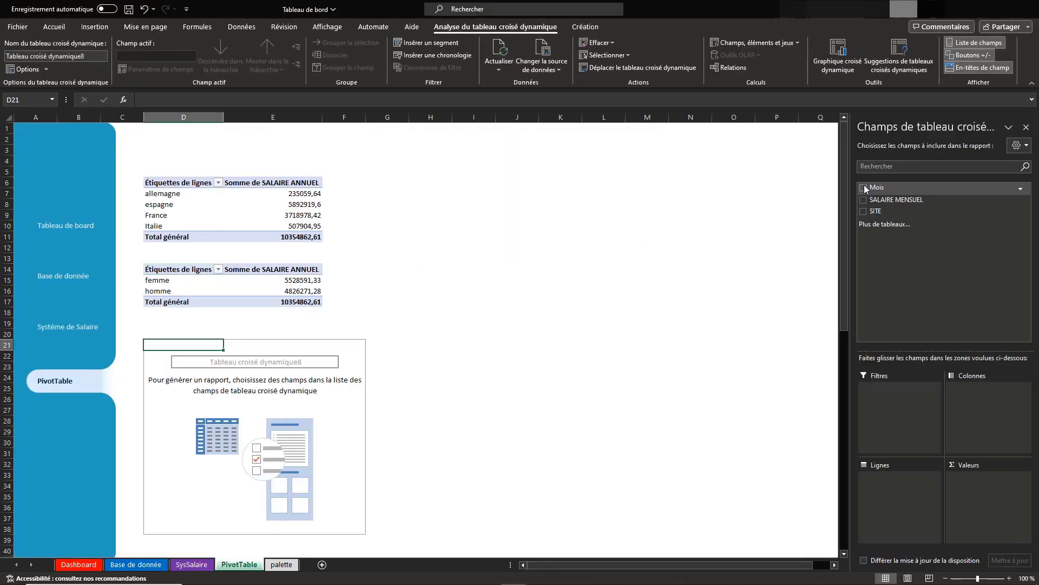
click(864, 198)
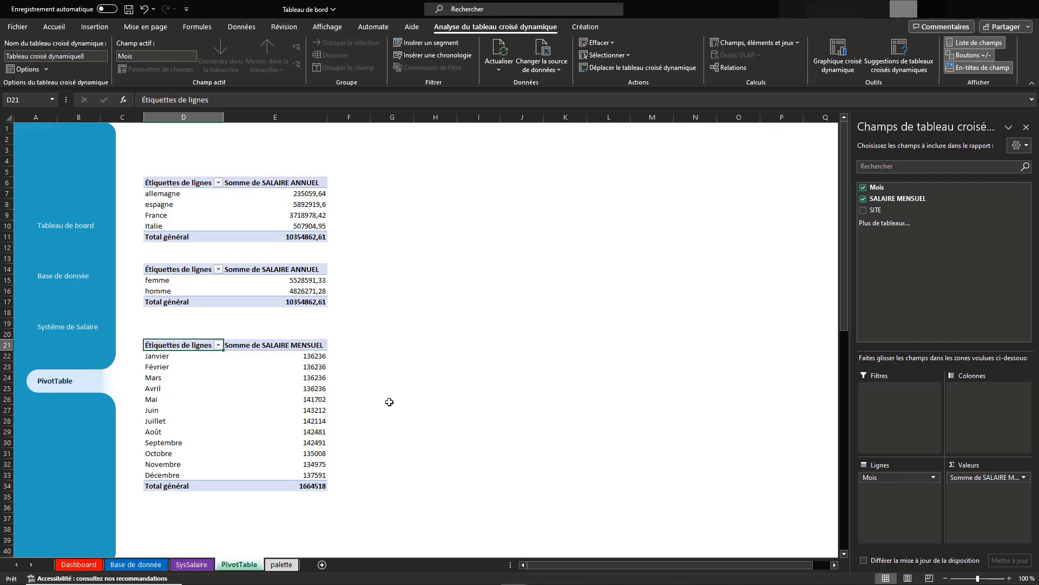
Widen column H on the SysSalaire sheet to fit the Salaire mensuel header and its total
click(183, 519)
click(79, 331)
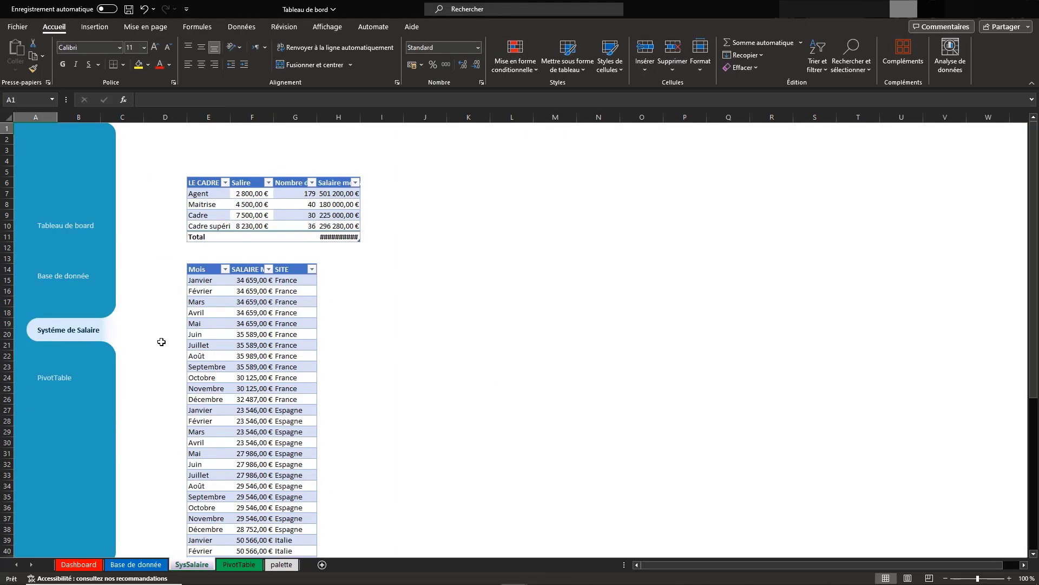
click(337, 204)
drag(358, 117, 386, 117)
Insert a pivot table from the cadre salary table at cell I21 of the PivotTable sheet, summing Nombre de cadre by LE CADRE
click(216, 194)
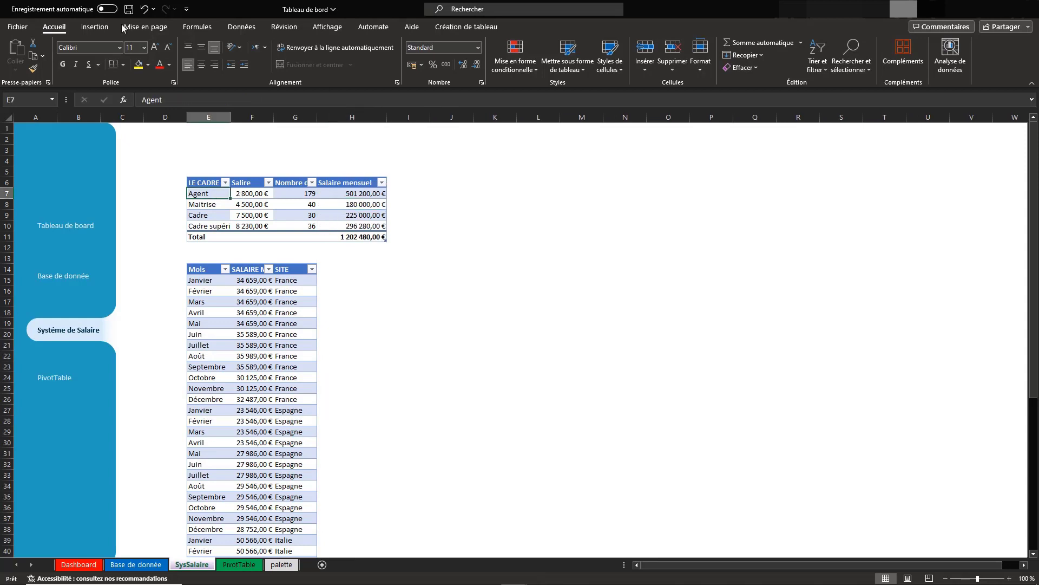
click(95, 26)
click(25, 50)
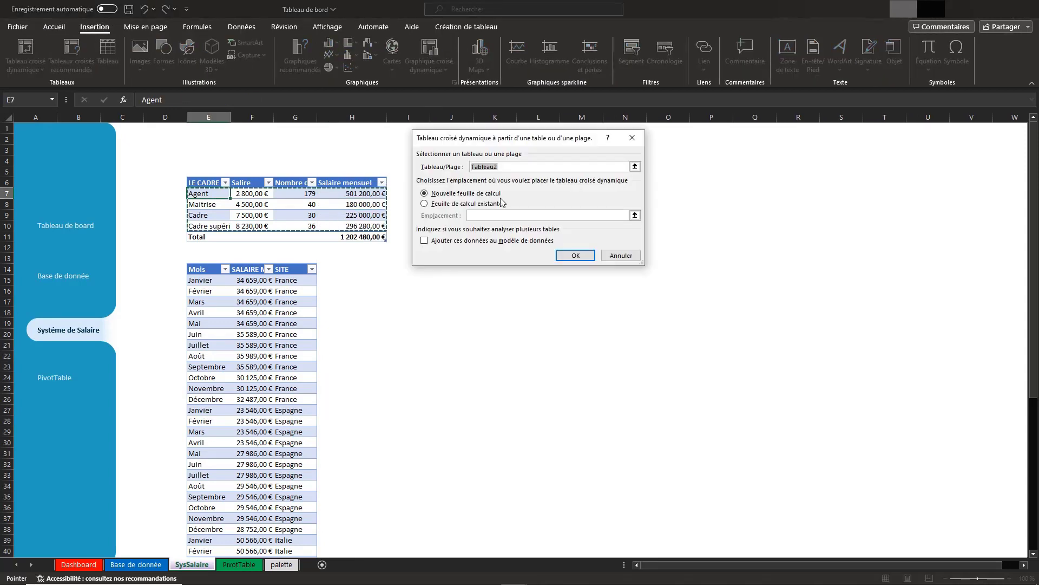
click(461, 206)
click(635, 215)
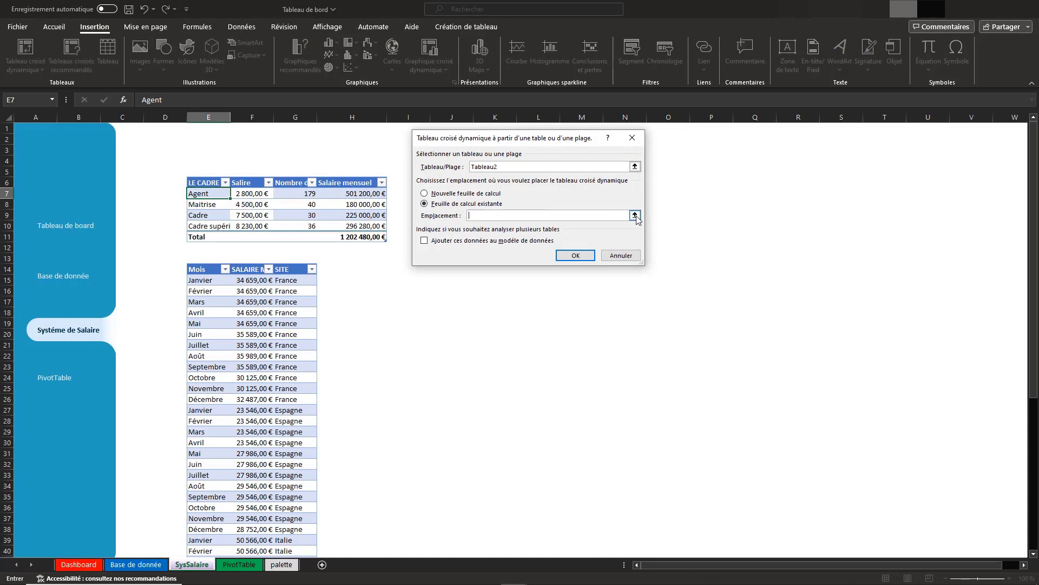
click(239, 564)
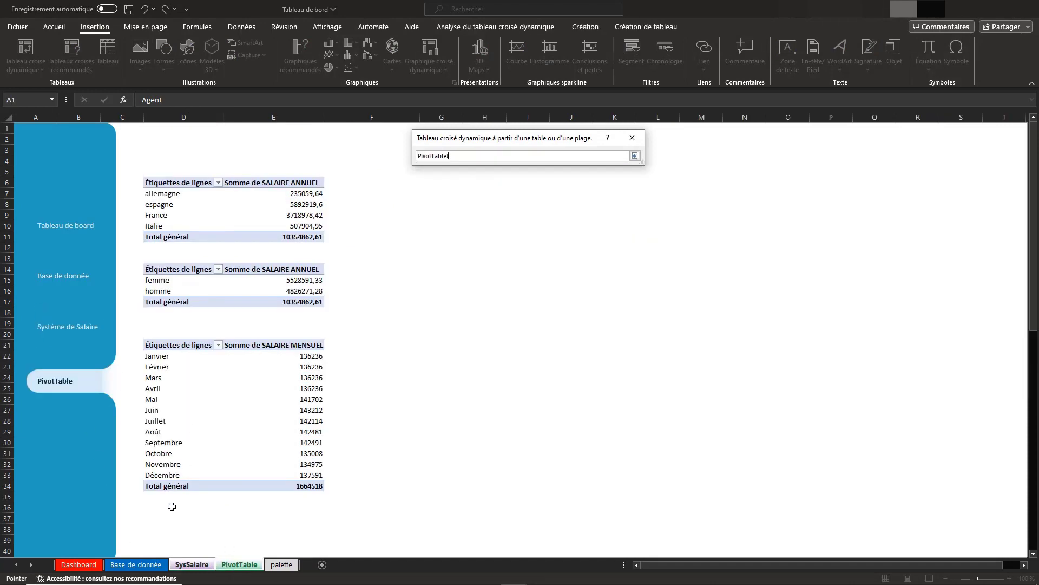
scroll(171, 508, down, 3)
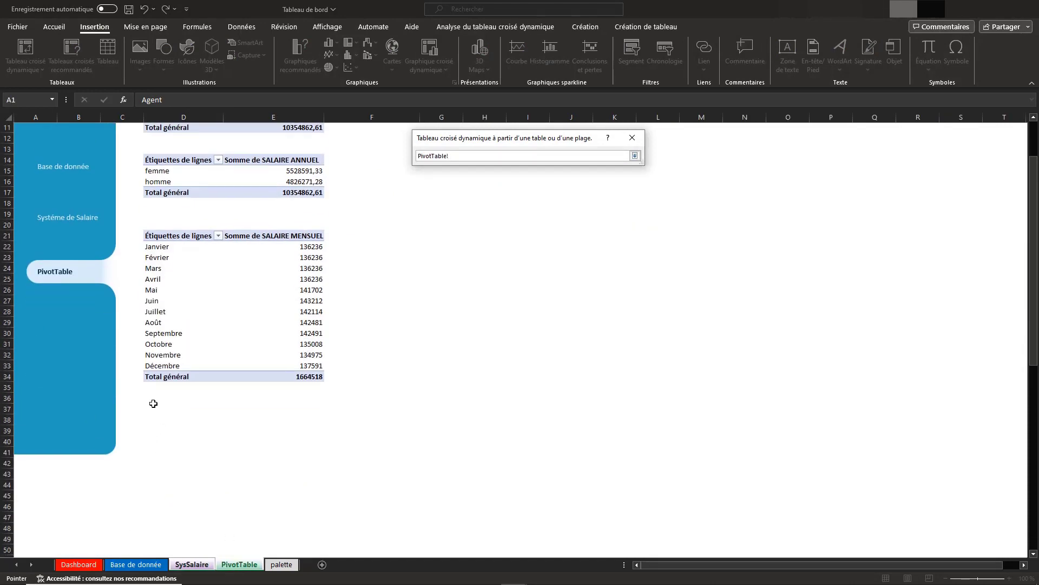
scroll(453, 400, up, 3)
scroll(454, 400, right, 3)
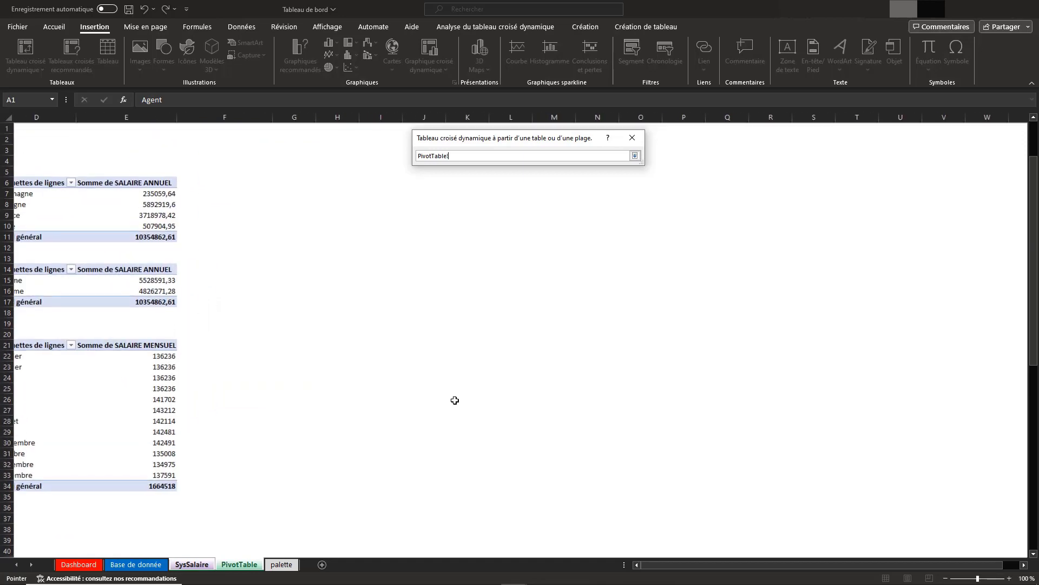
click(398, 345)
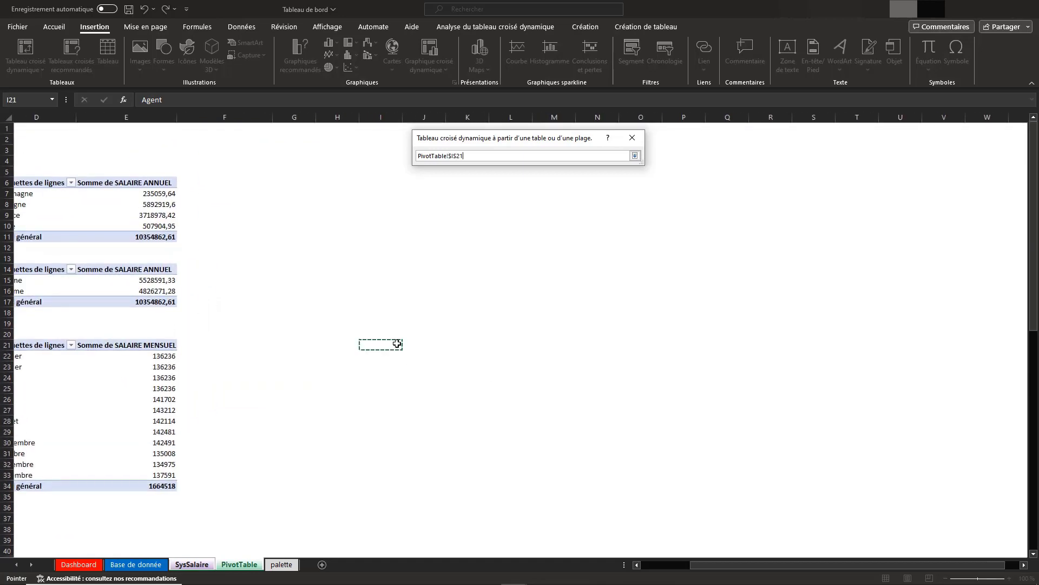
click(636, 156)
click(578, 255)
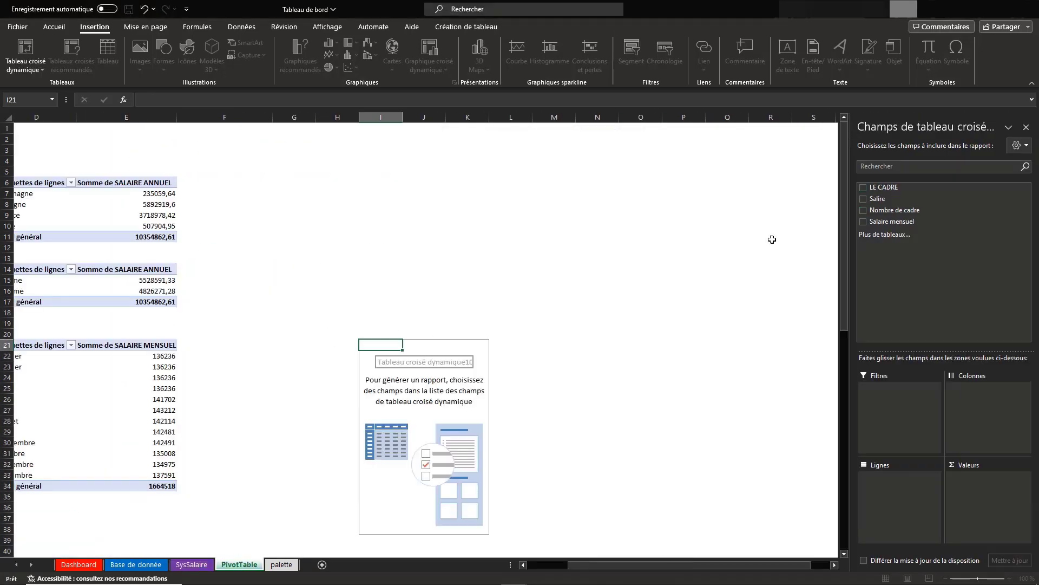
click(864, 188)
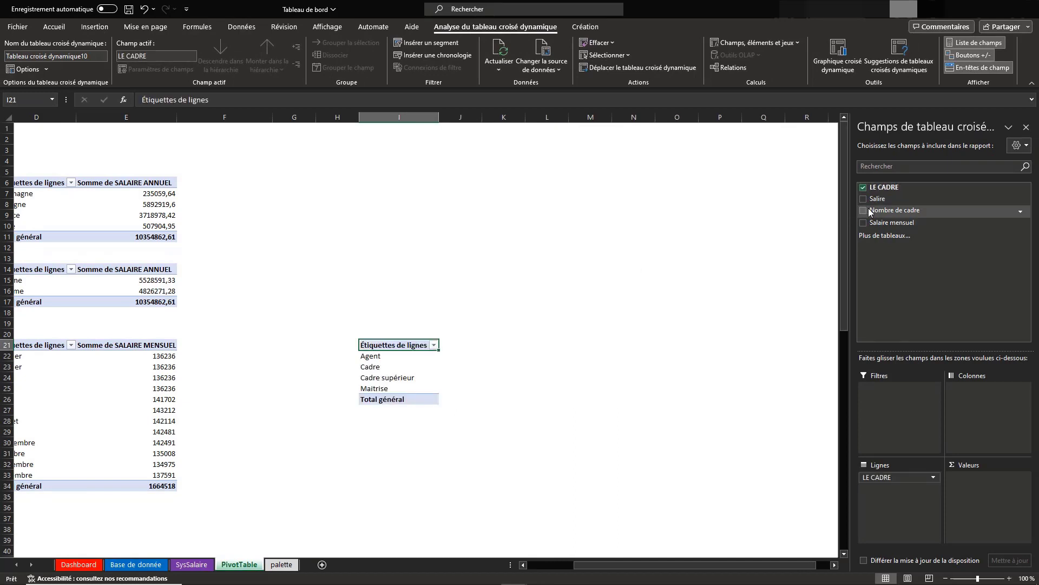
click(864, 210)
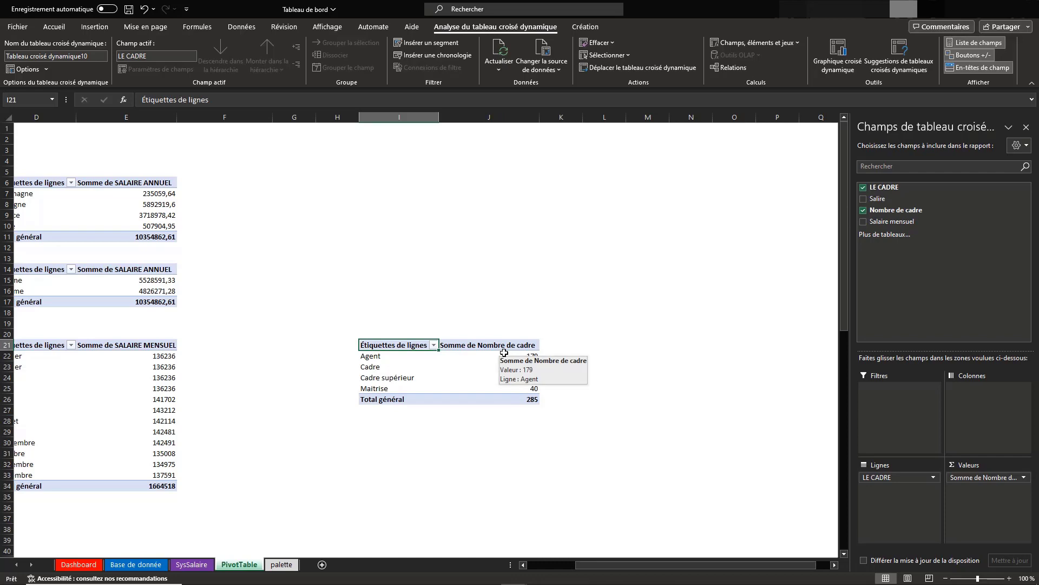
Change the header in cell G6 of the SysSalaire sheet to "Nombre des cadres" and save the workbook
scroll(504, 353, left, 3)
click(65, 327)
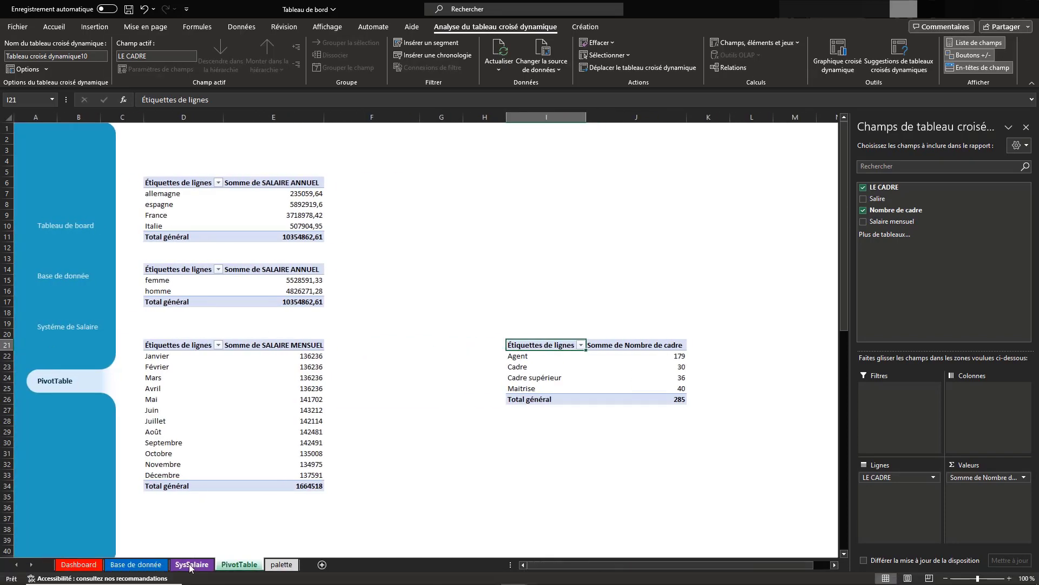
click(296, 182)
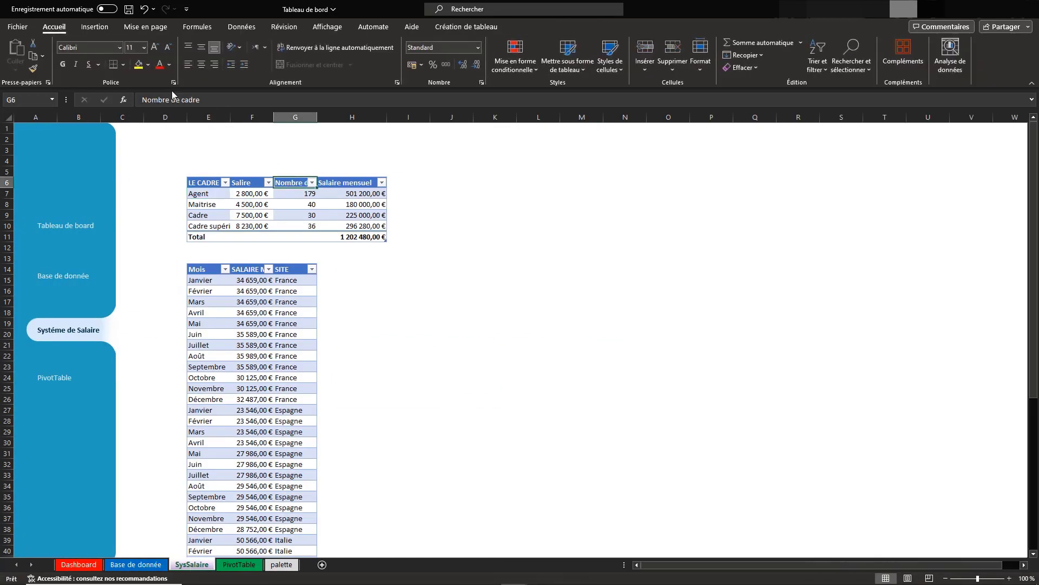
click(182, 101)
text(s)
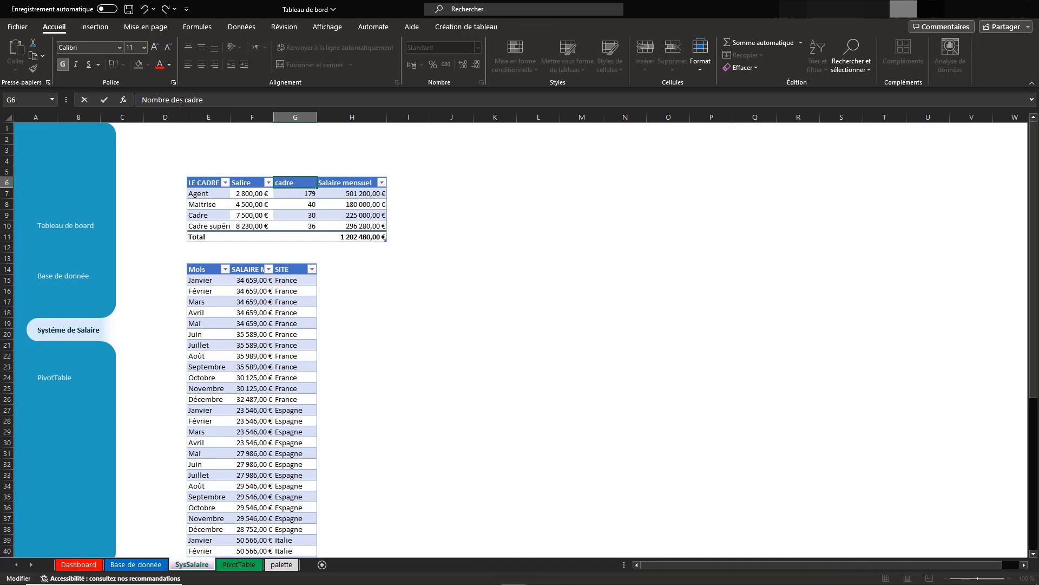
key(ctrl+s)
click(214, 101)
key(ctrl+Return)
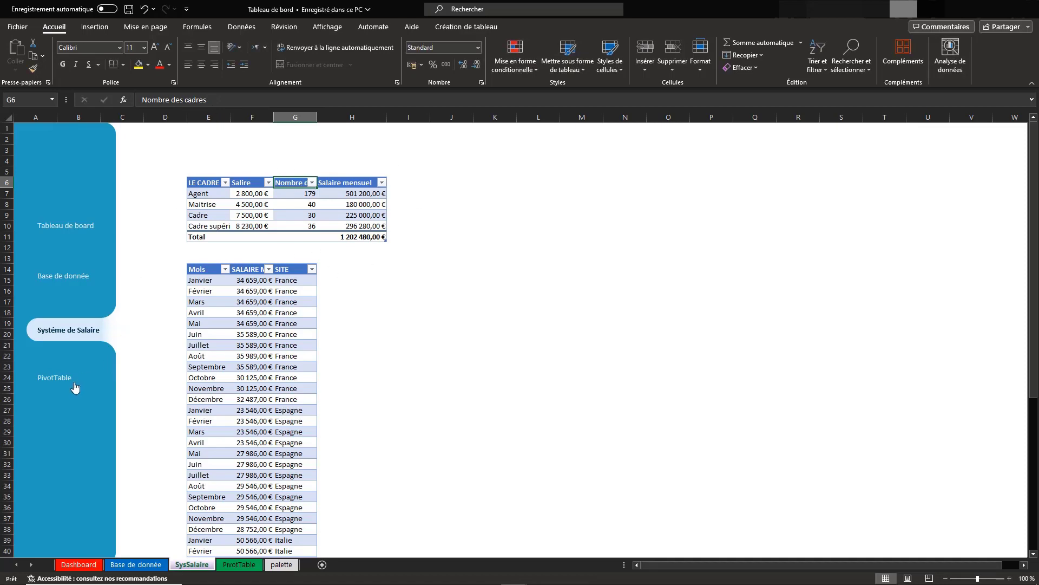
Refresh the LE CADRE pivot table on the PivotTable sheet and add the renamed Nombre des cadres field as its summed value
click(75, 386)
click(671, 345)
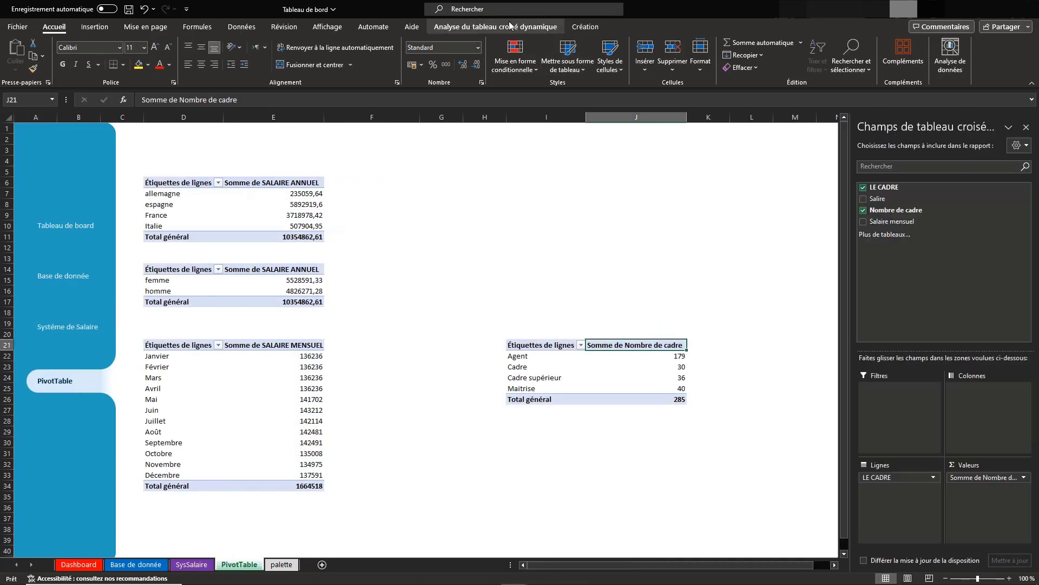
click(509, 26)
click(499, 54)
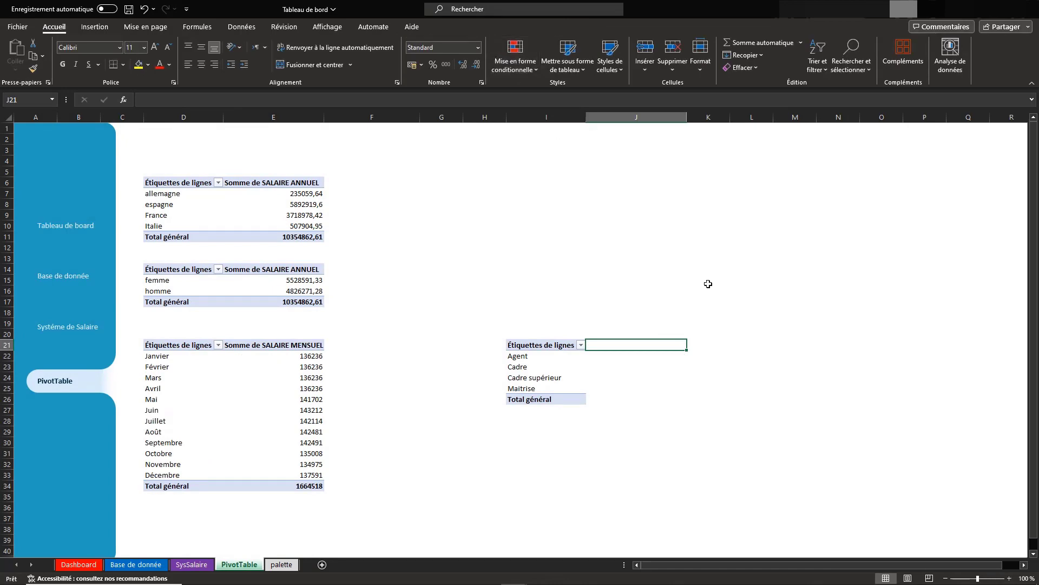
click(578, 355)
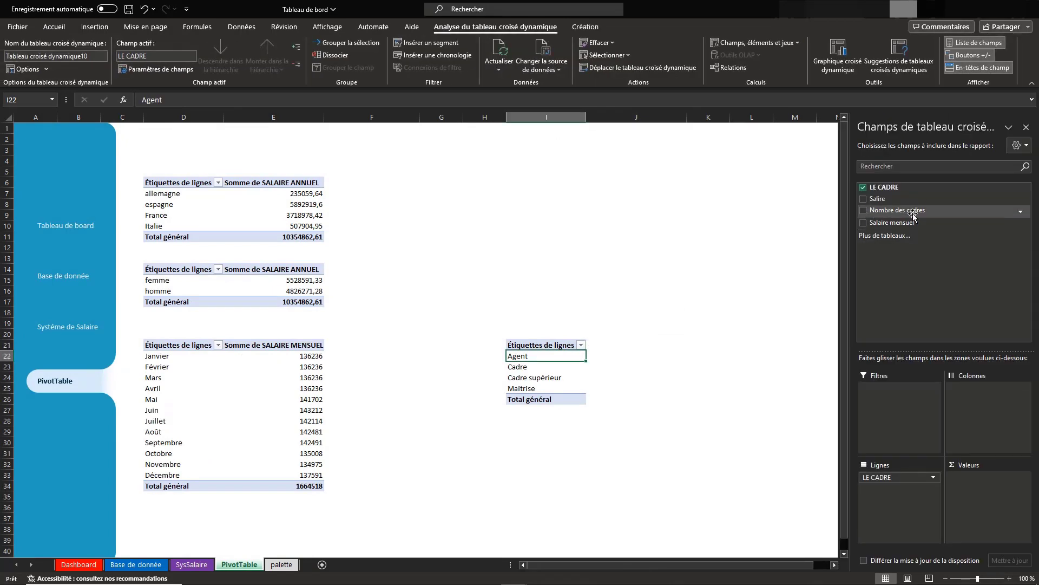
click(913, 212)
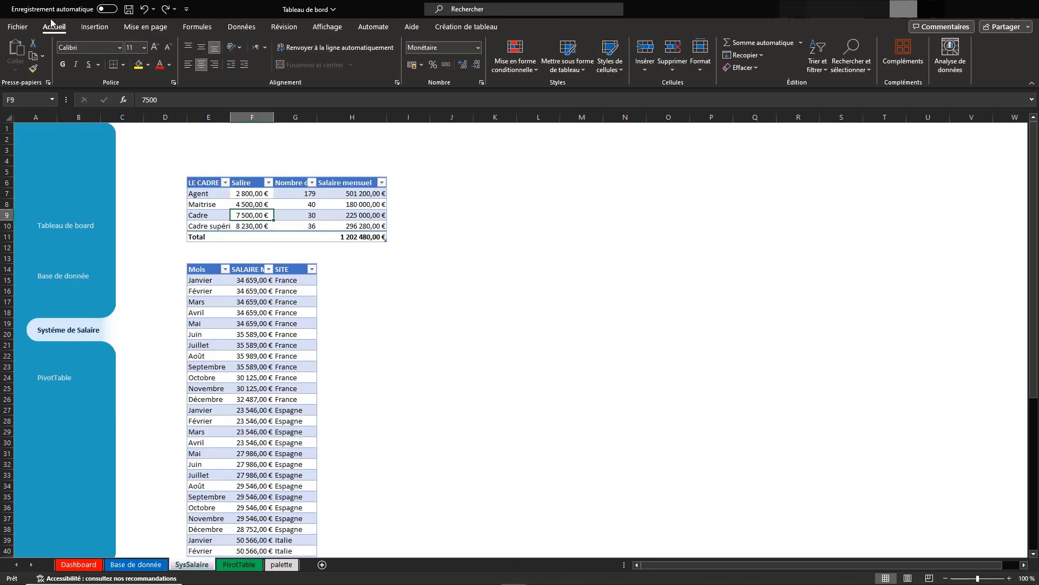
Insert a pivot table from the cadre salary table at cell I29 of the PivotTable sheet, summing Salaire mensuel by LE CADRE
click(94, 27)
click(25, 54)
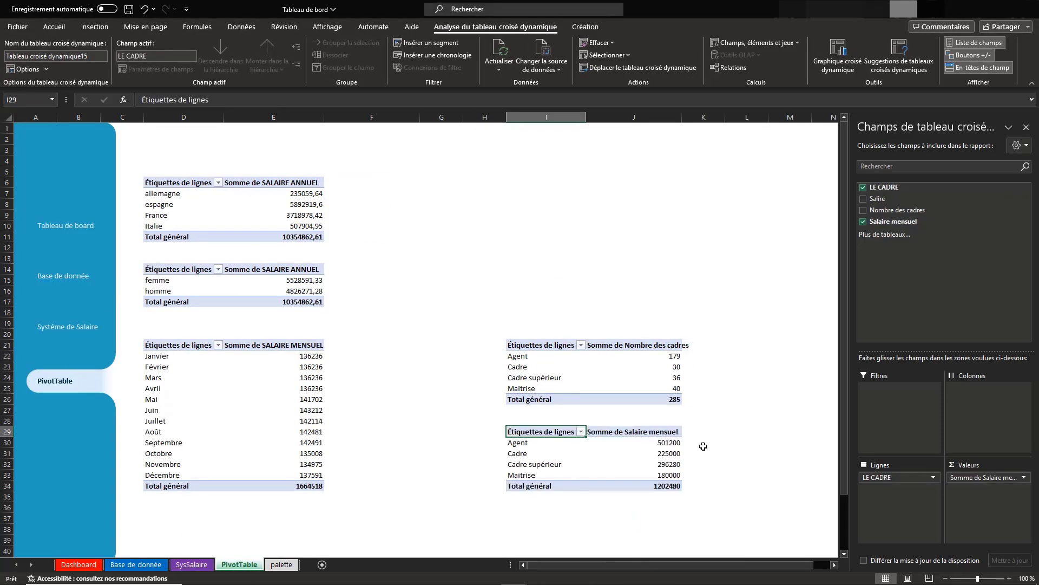
click(1027, 128)
Add a left border down column P of the PivotTable sheet, starting from cell P1
click(935, 131)
key(ctrl+shift+Down)
click(122, 64)
click(141, 123)
click(583, 304)
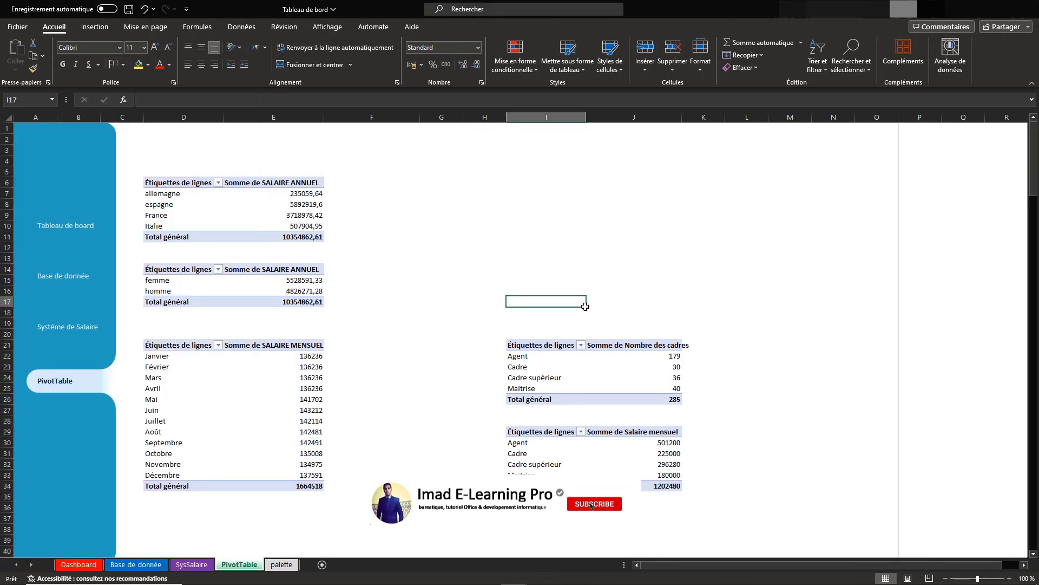
scroll(584, 304, right, 3)
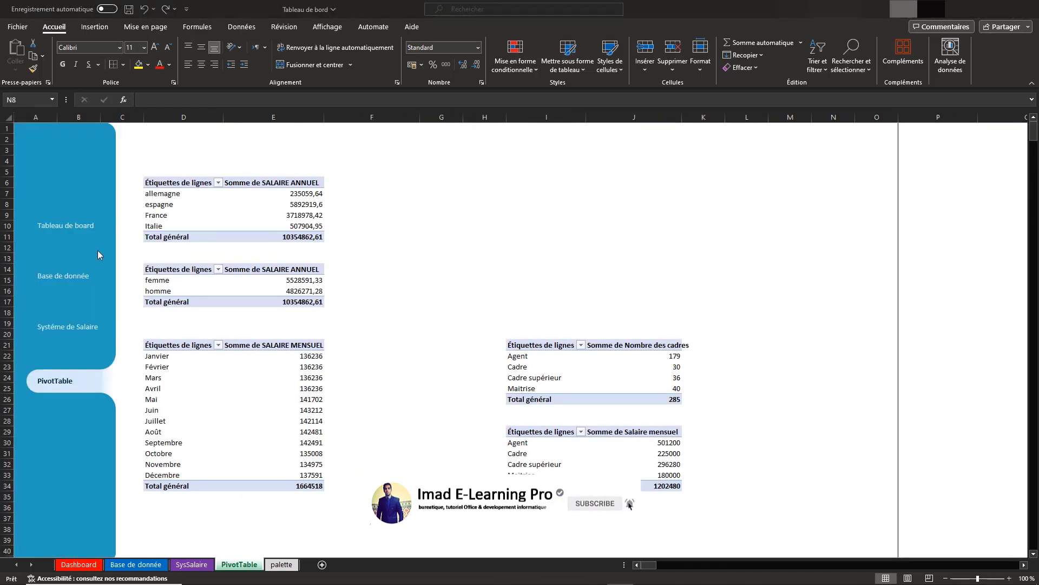
Copy the MATRICULE through SALAIRE ANNUEL columns, headers included, from the table on the Base de donnée sheet
click(57, 275)
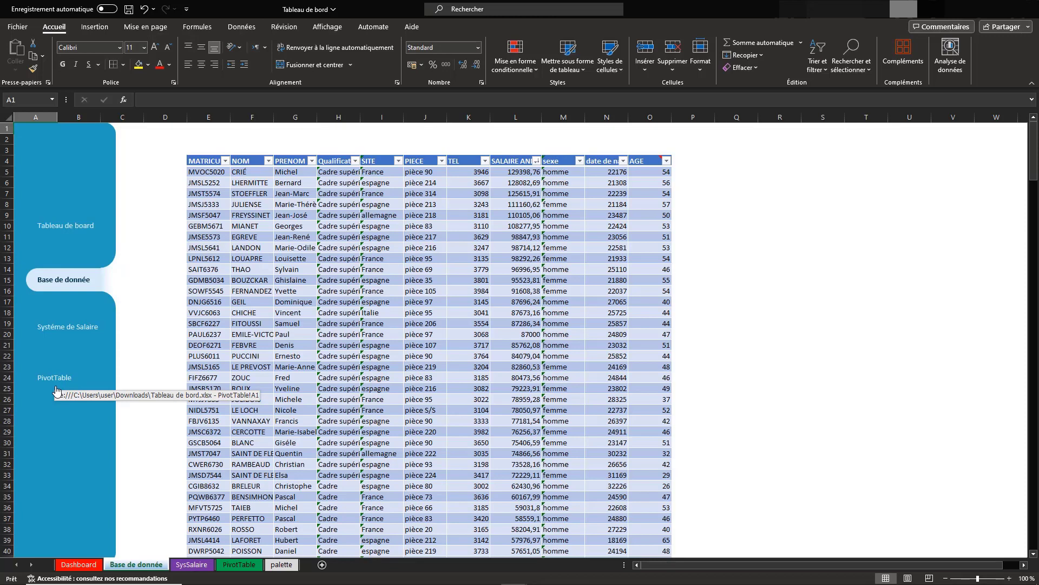
key(ctrl+z)
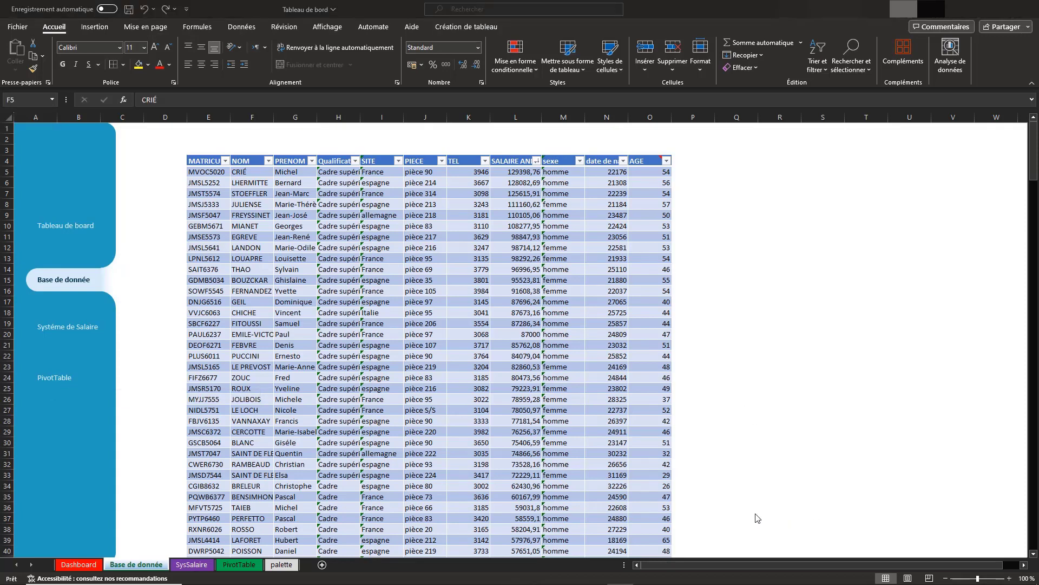
click(244, 158)
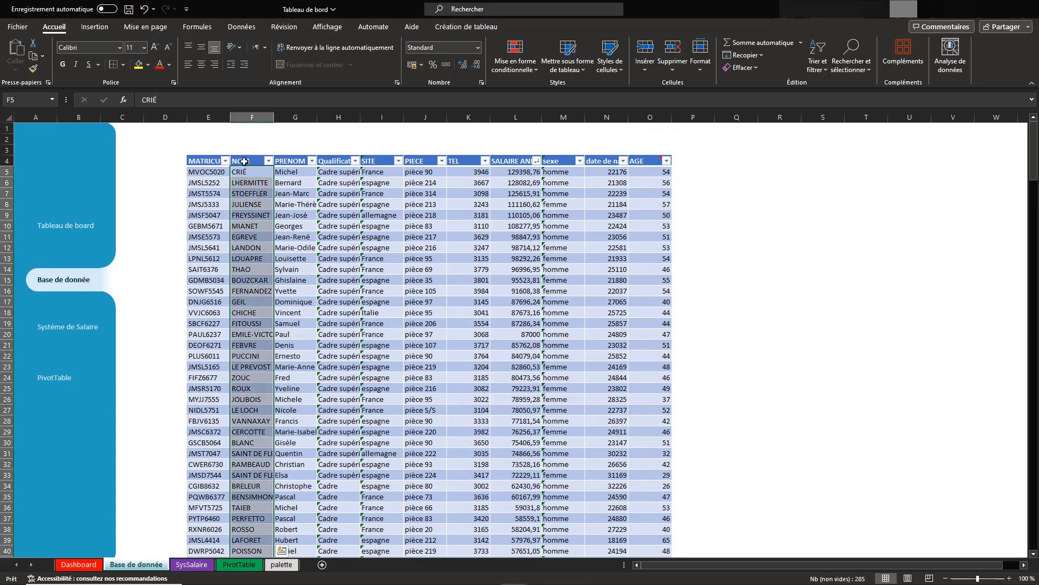
drag(203, 160, 502, 343)
key(ctrl+shift+Down)
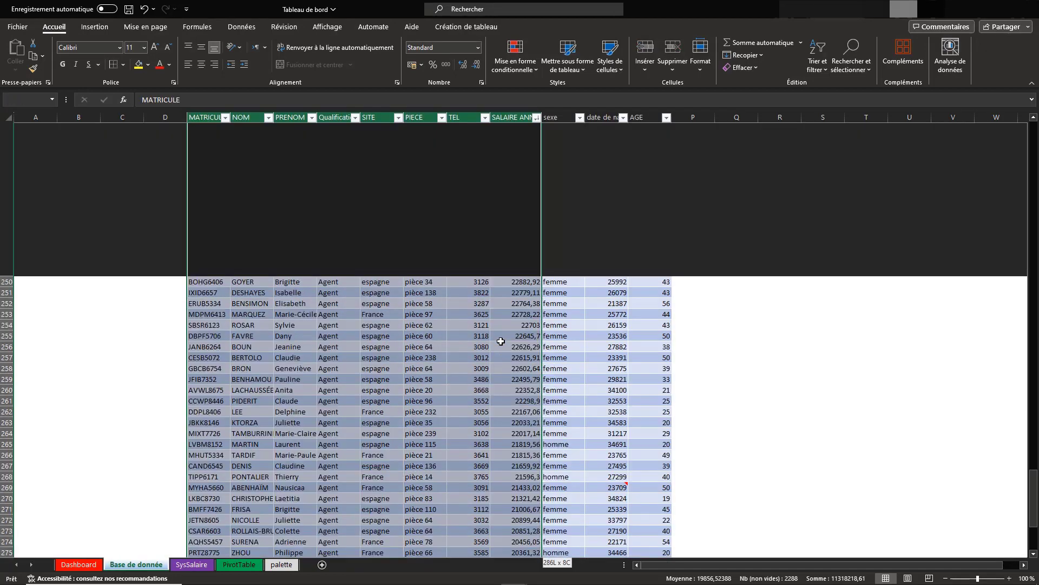
key(ctrl+c)
scroll(383, 256, up, 20)
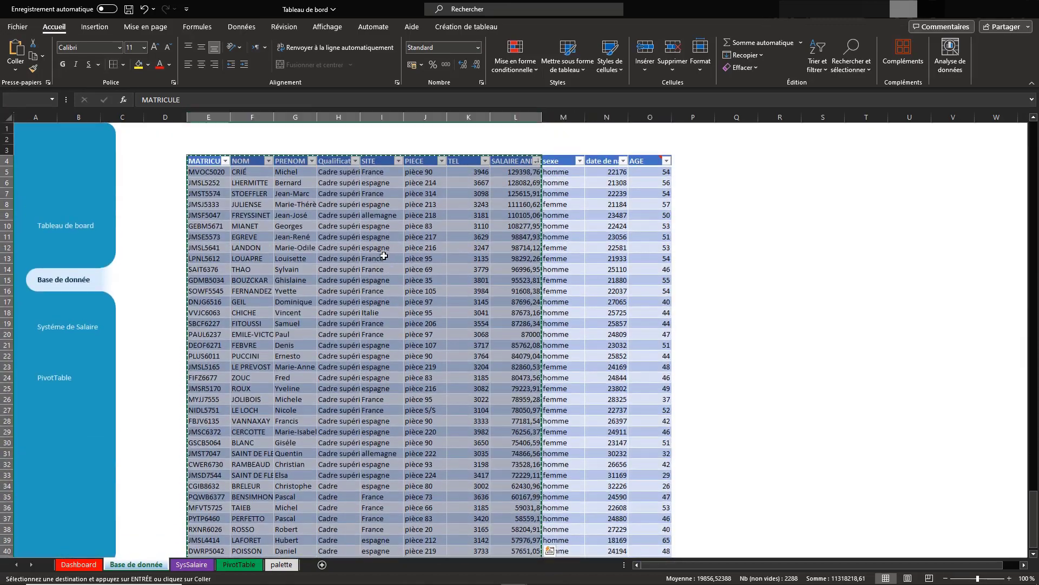
Paste the copied employee columns into the PivotTable sheet starting at cell P3
click(54, 378)
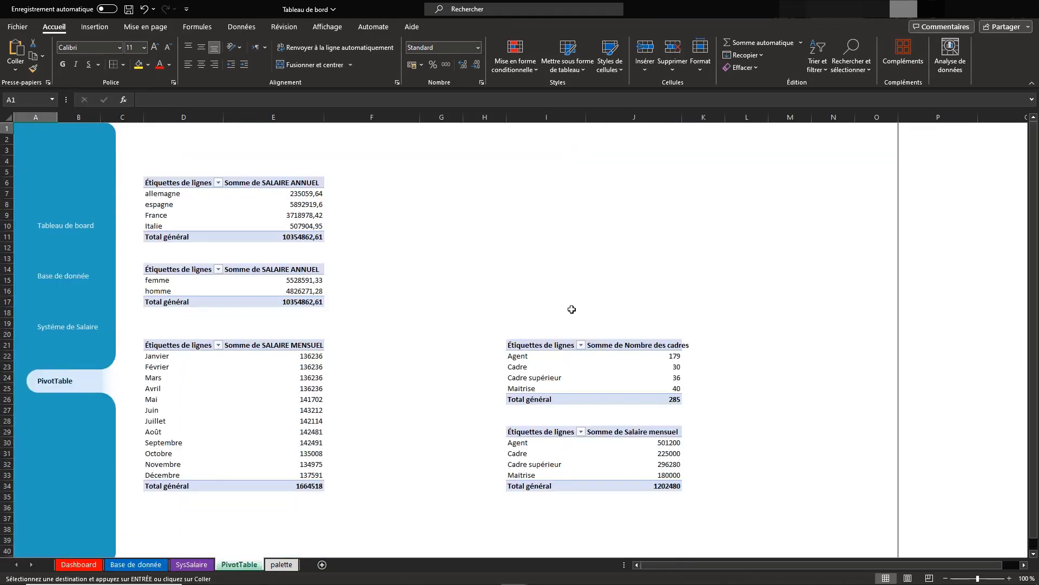
click(670, 153)
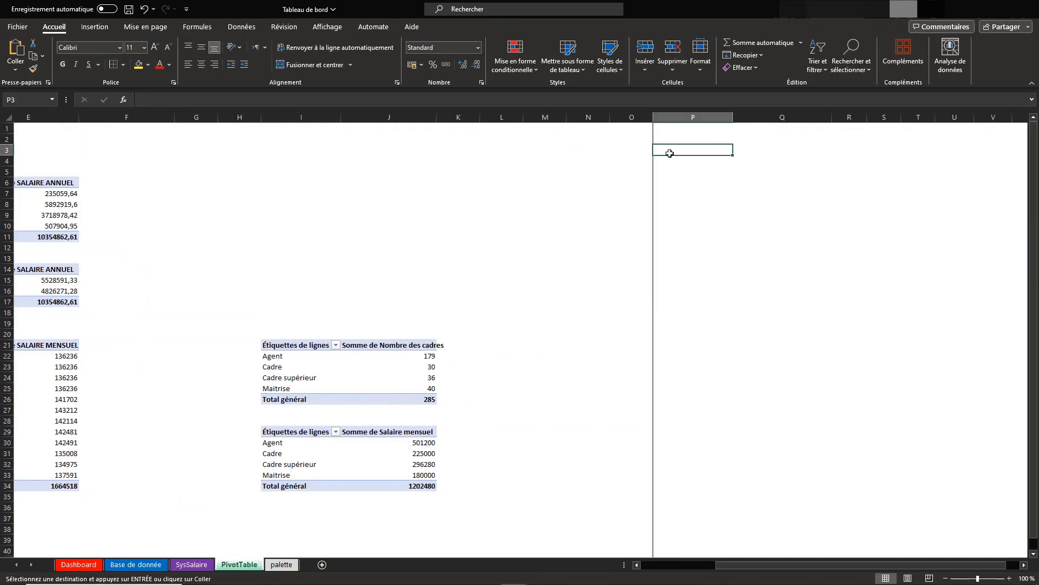
click(15, 48)
scroll(441, 193, right, 5)
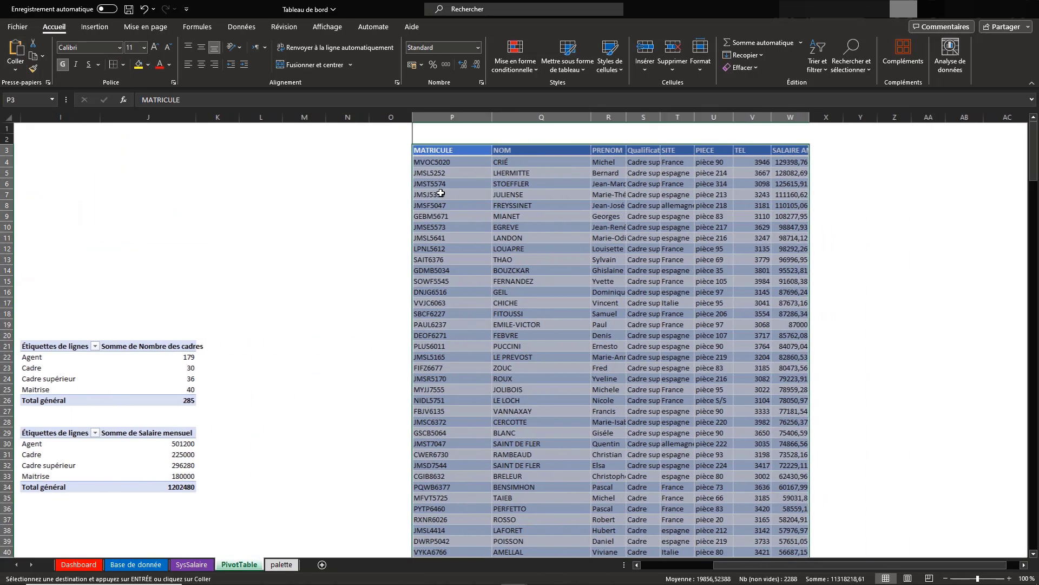
Delete the PIECE and TEL columns from the pasted table and fit the SALAIRE ANNUEL column width to its content
click(686, 117)
click(673, 66)
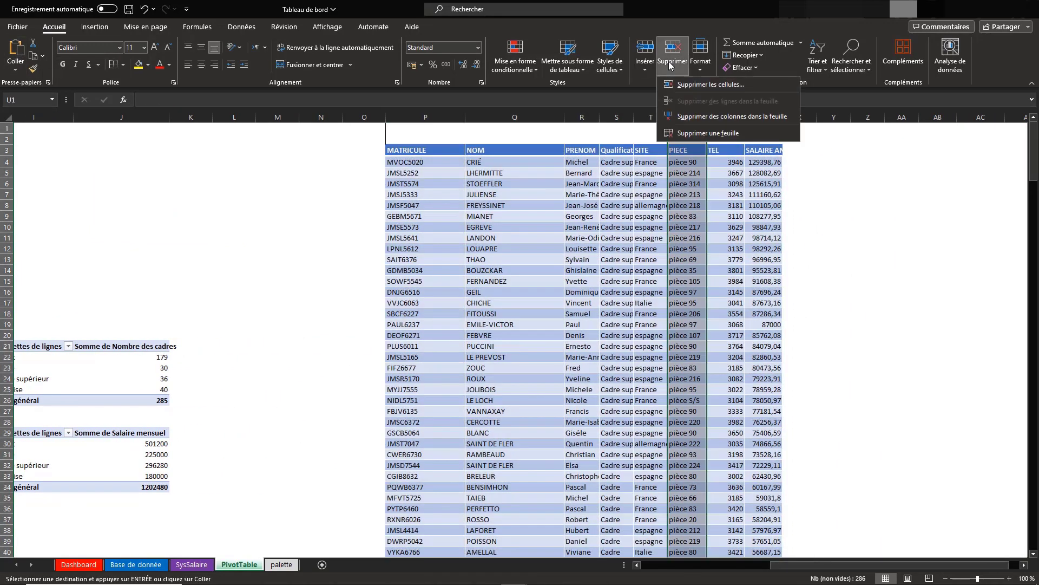
click(673, 120)
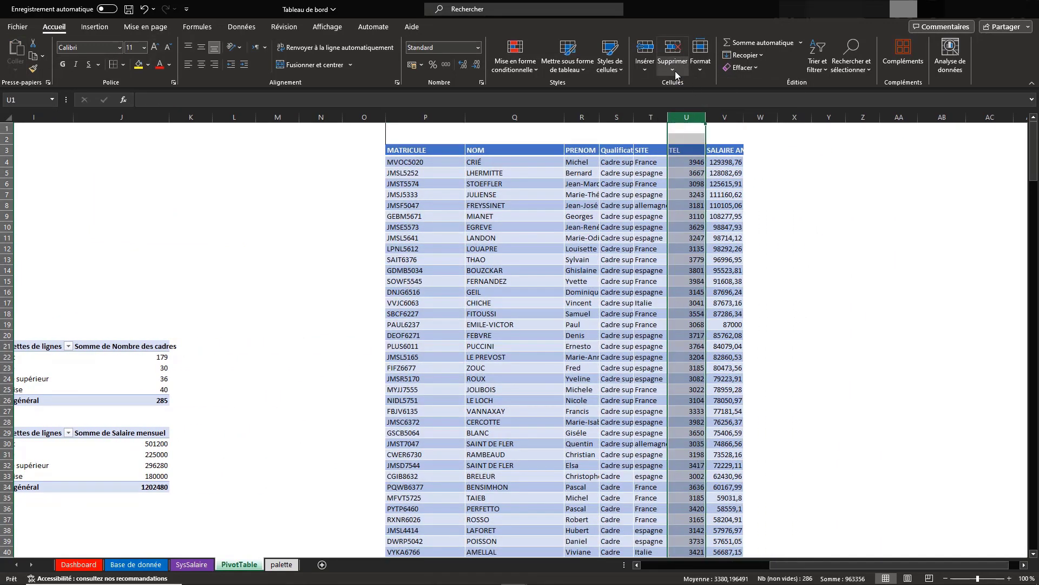
click(673, 66)
click(673, 117)
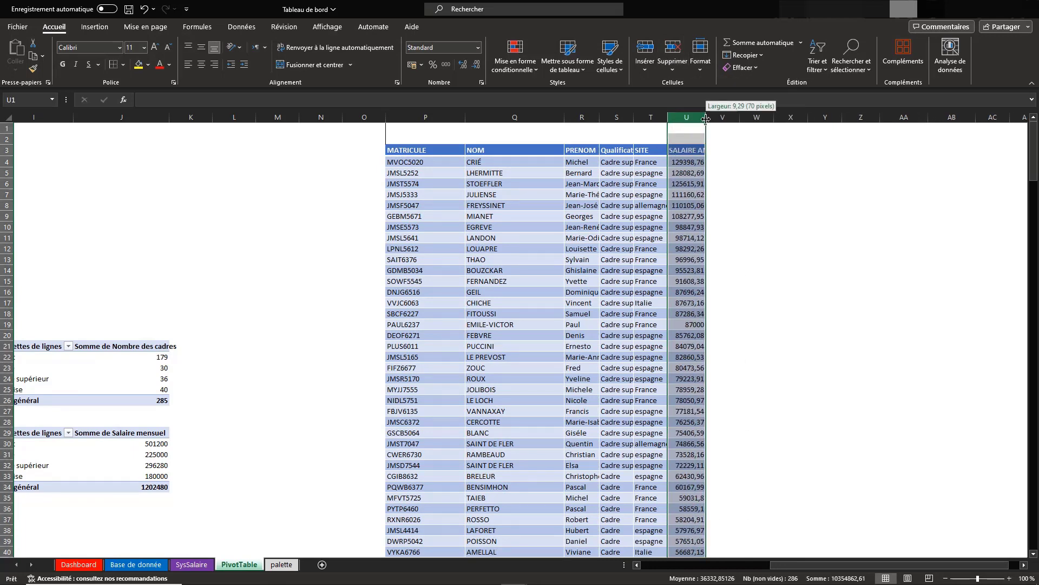
double_click(706, 117)
Delete the SITE and Qualification columns from the pasted employee table on the PivotTable sheet
click(652, 117)
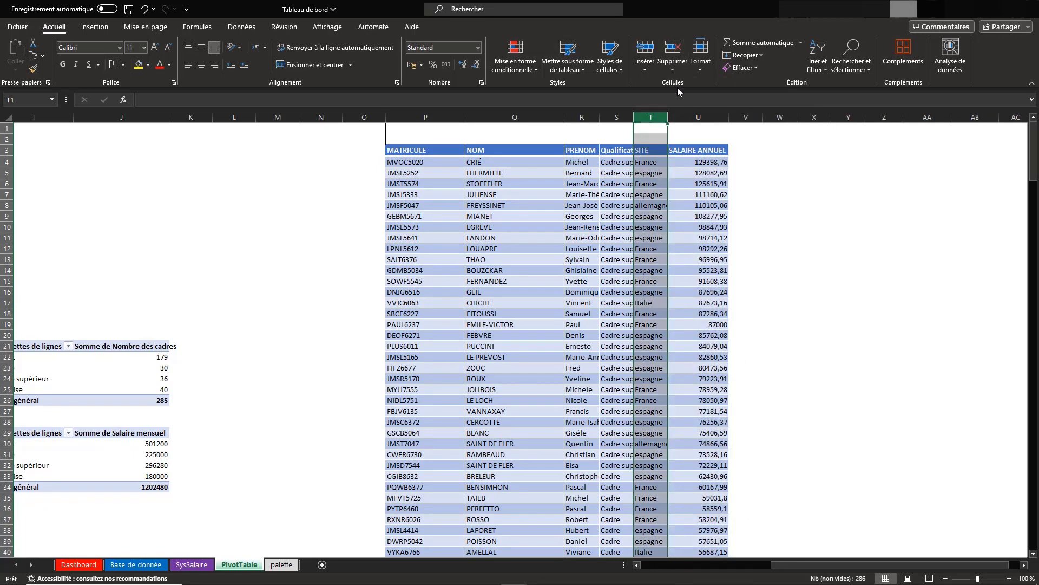
click(675, 71)
click(674, 107)
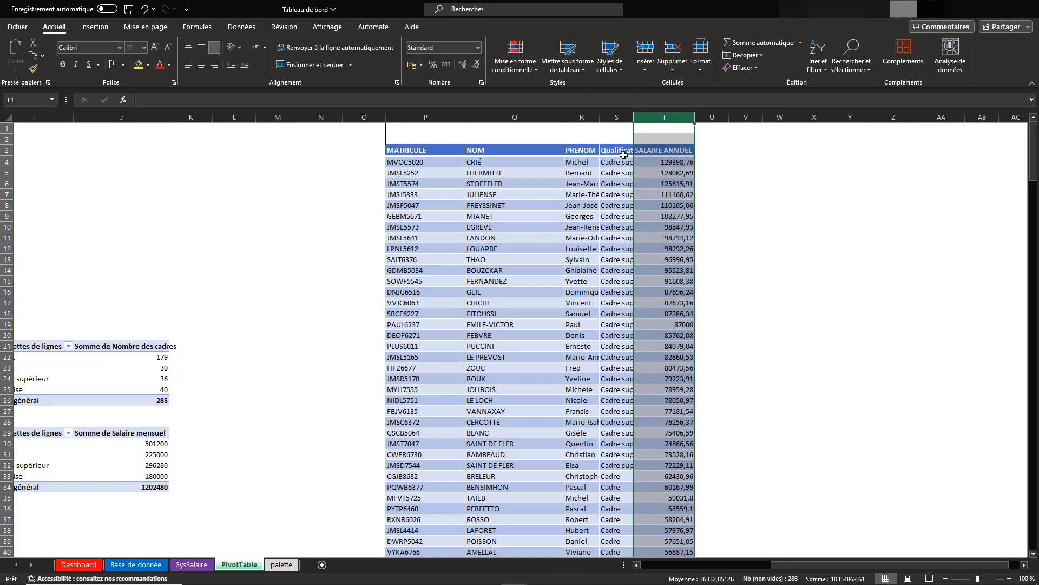
click(616, 117)
click(681, 68)
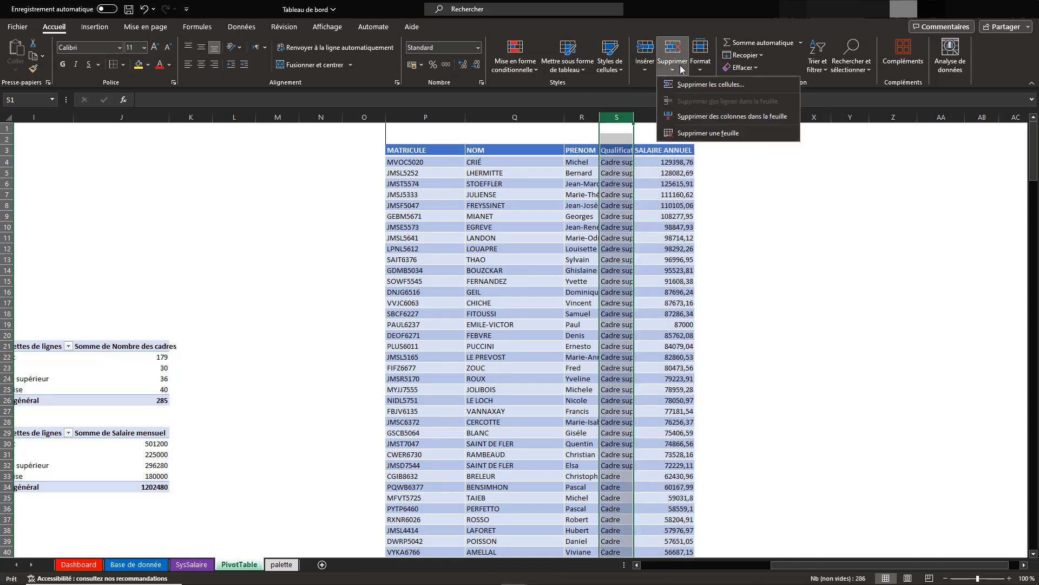
click(698, 116)
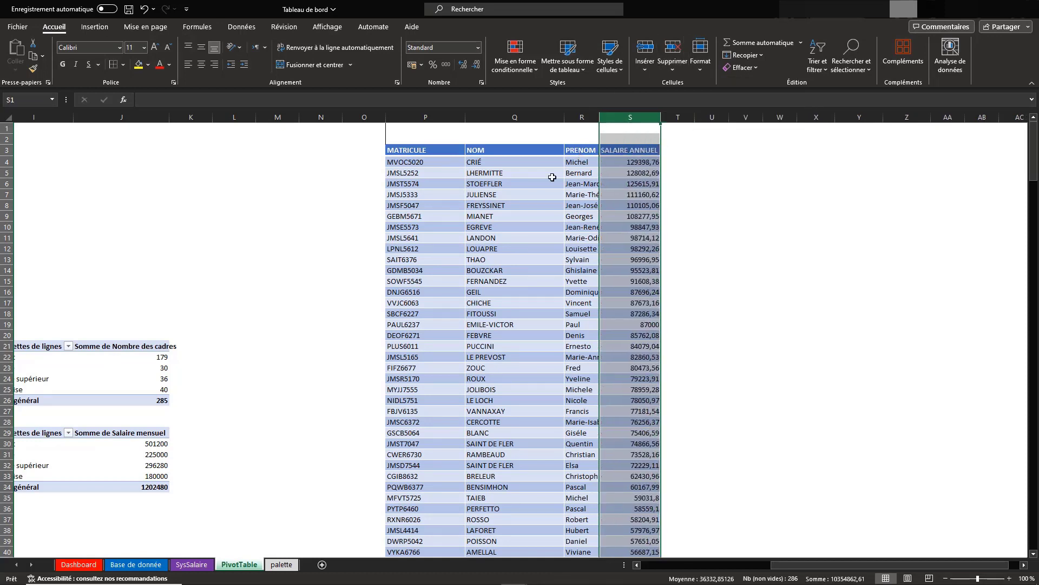
Fit the NOM, PRENOM and MATRICULE column widths of the pasted table to their contents
click(557, 126)
double_click(565, 117)
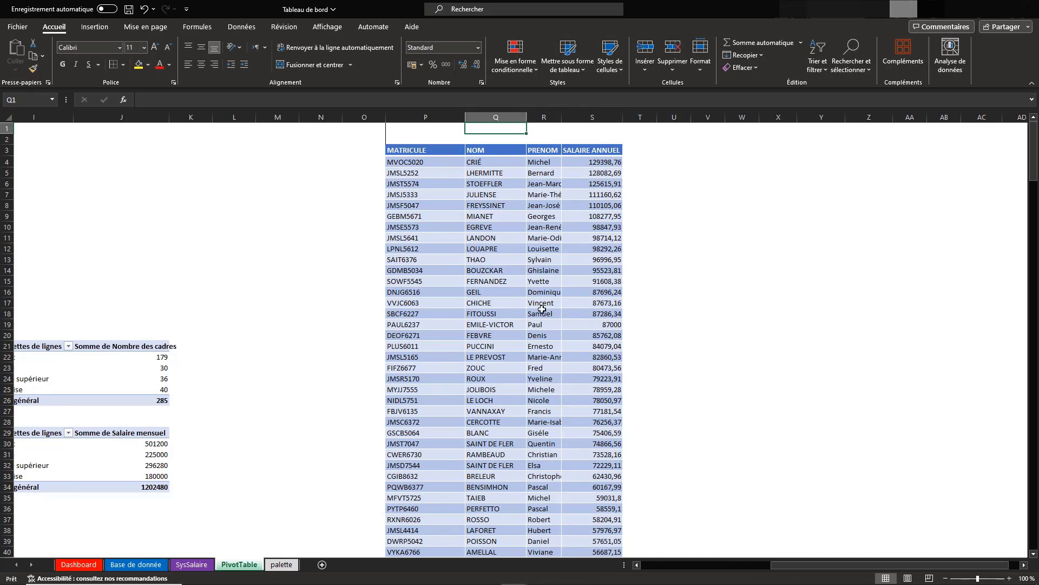
double_click(561, 117)
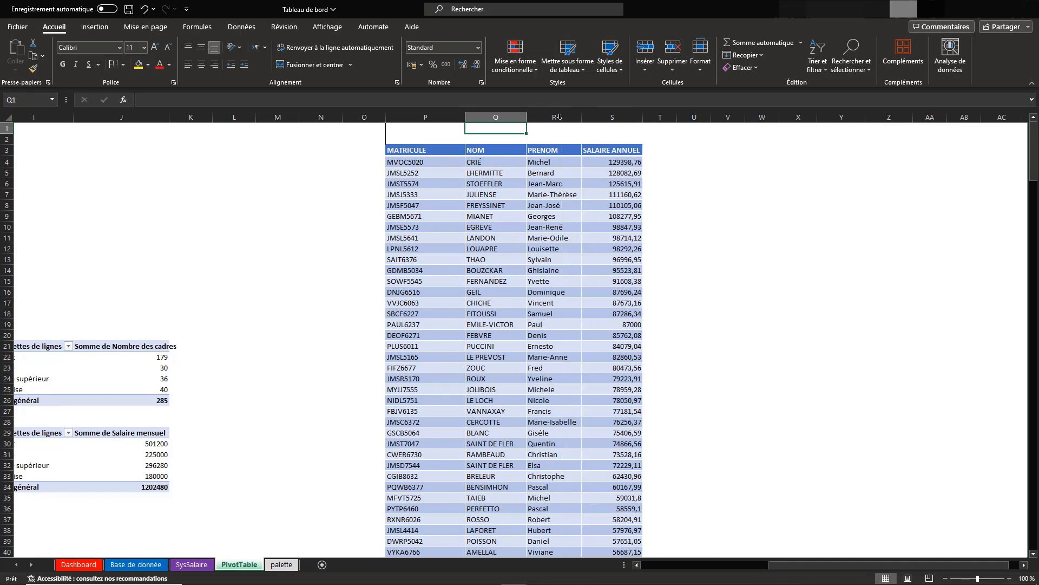
double_click(464, 117)
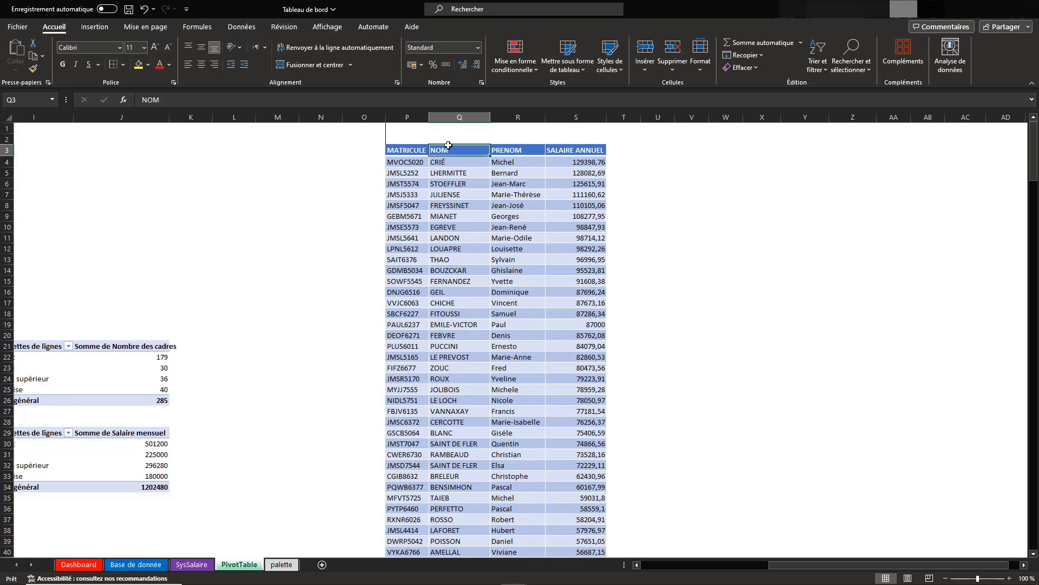
click(414, 149)
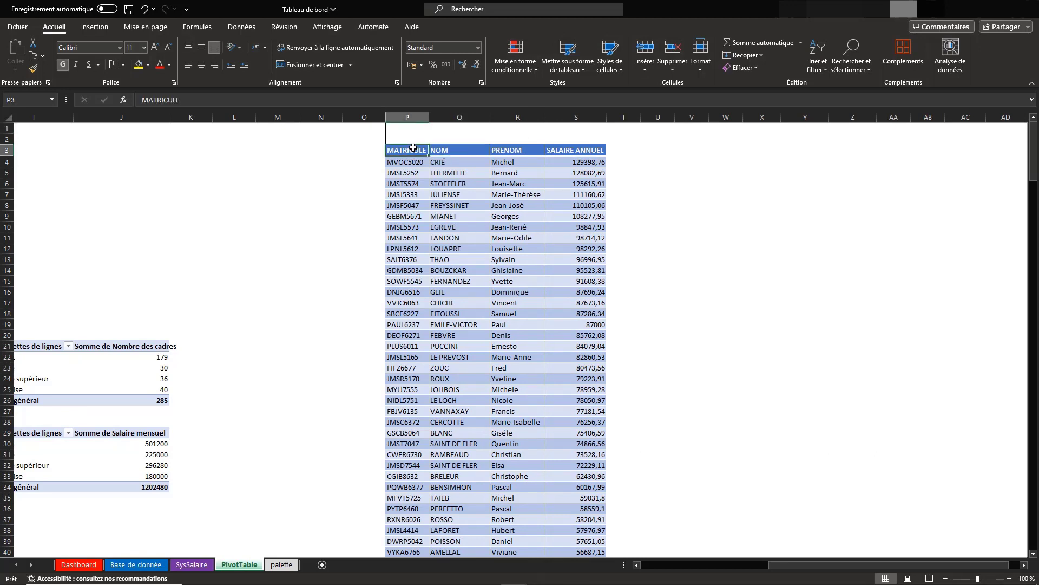
click(594, 162)
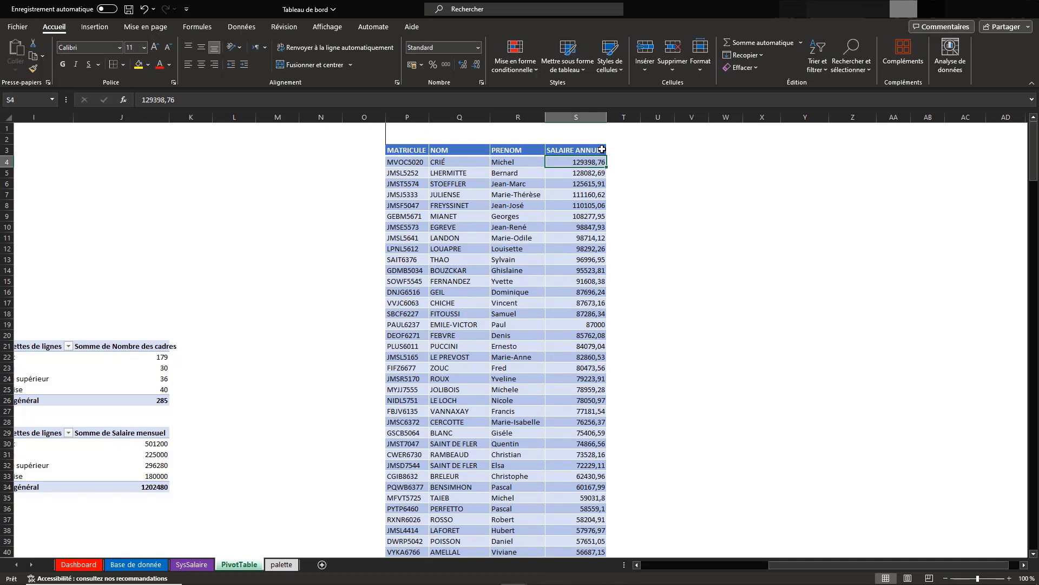
click(602, 149)
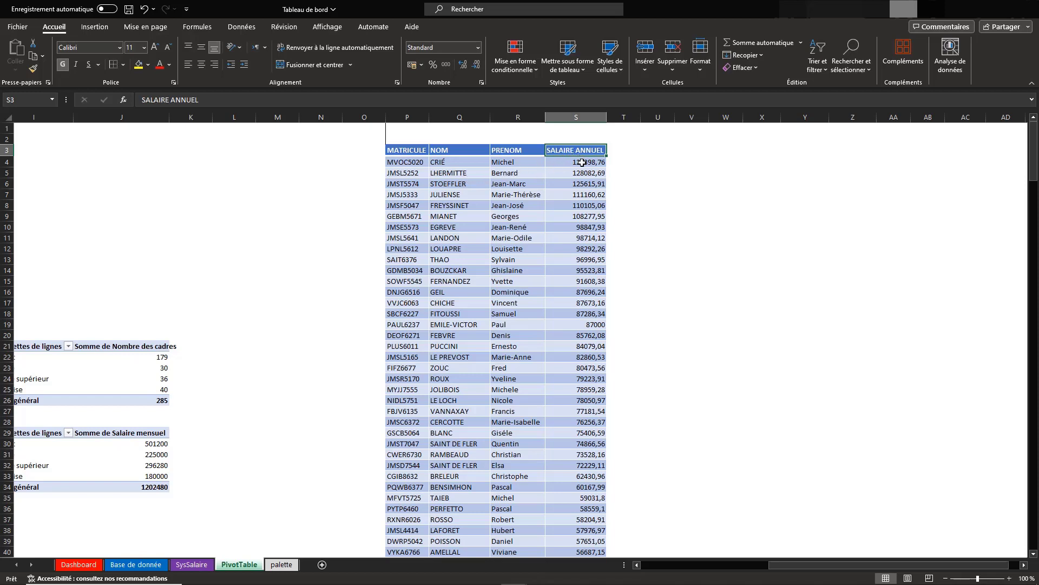
Delete the MATRICULE column from the pasted employee table
click(418, 116)
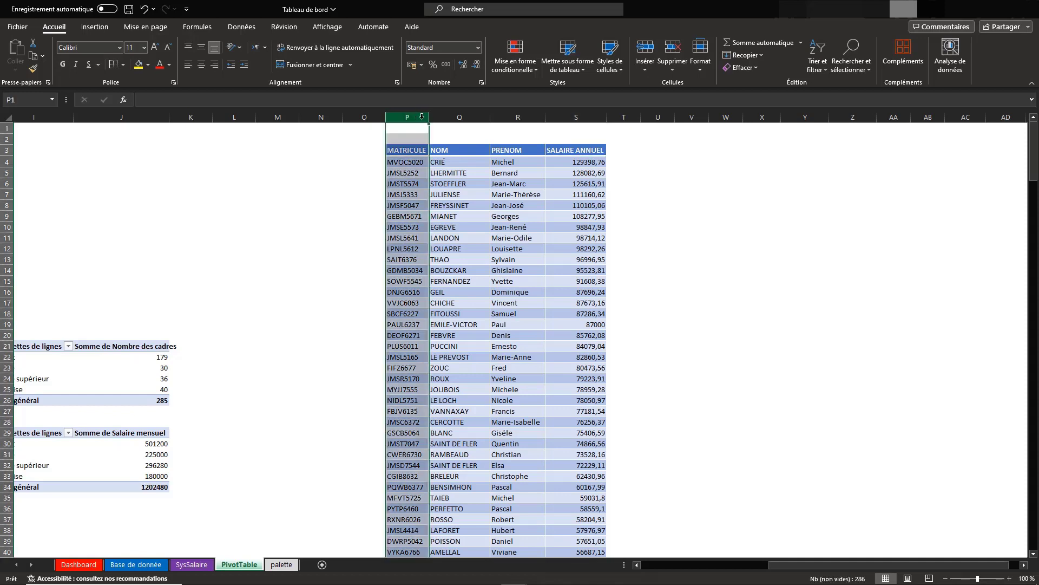
click(675, 71)
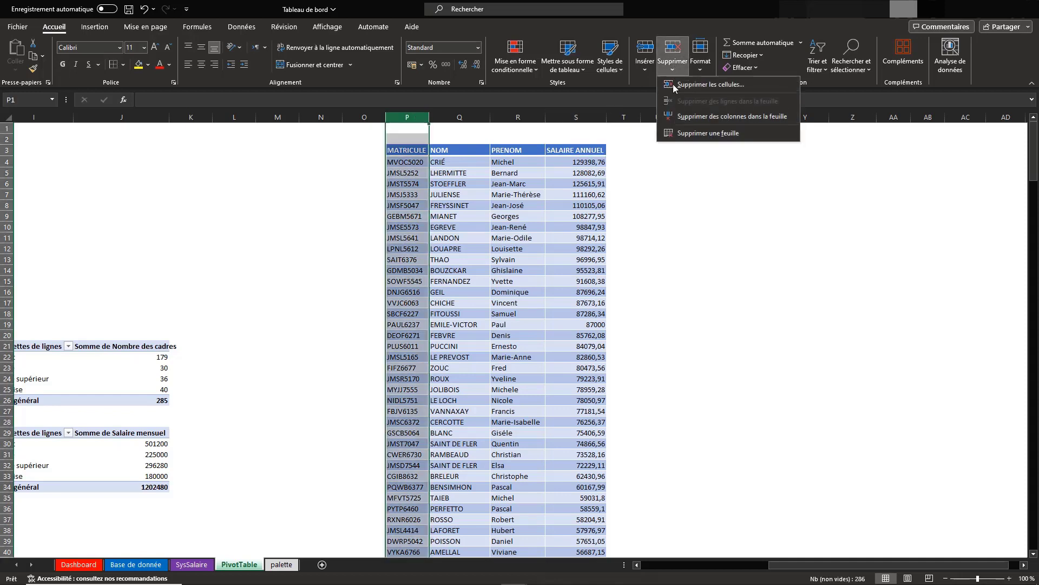
click(680, 114)
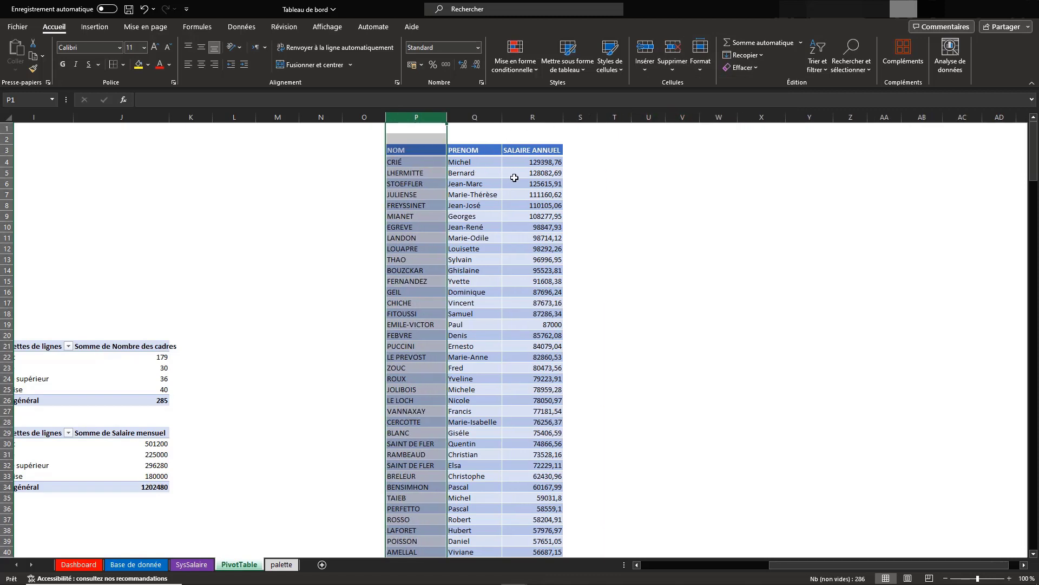
click(547, 152)
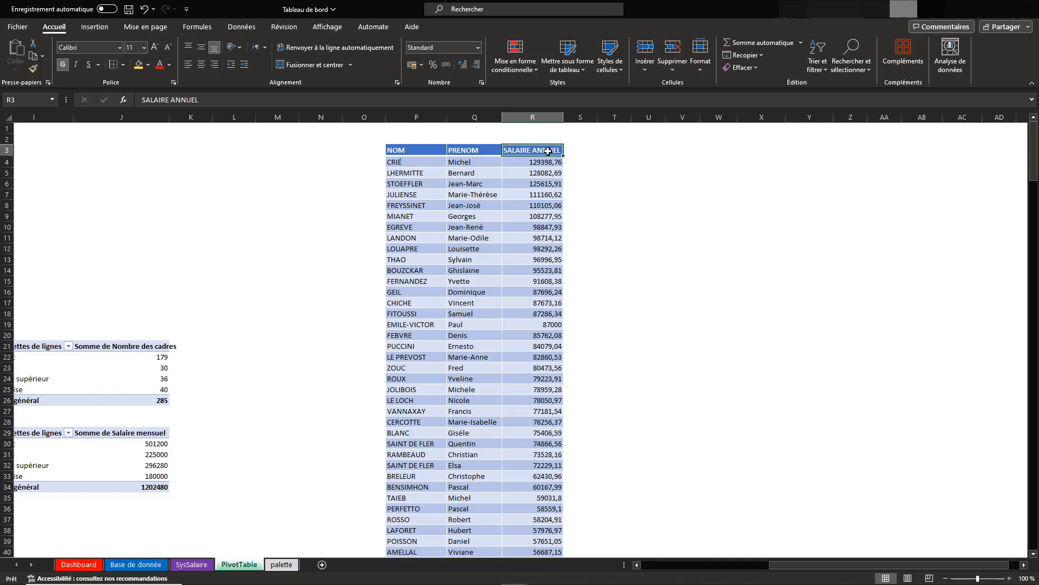
click(645, 66)
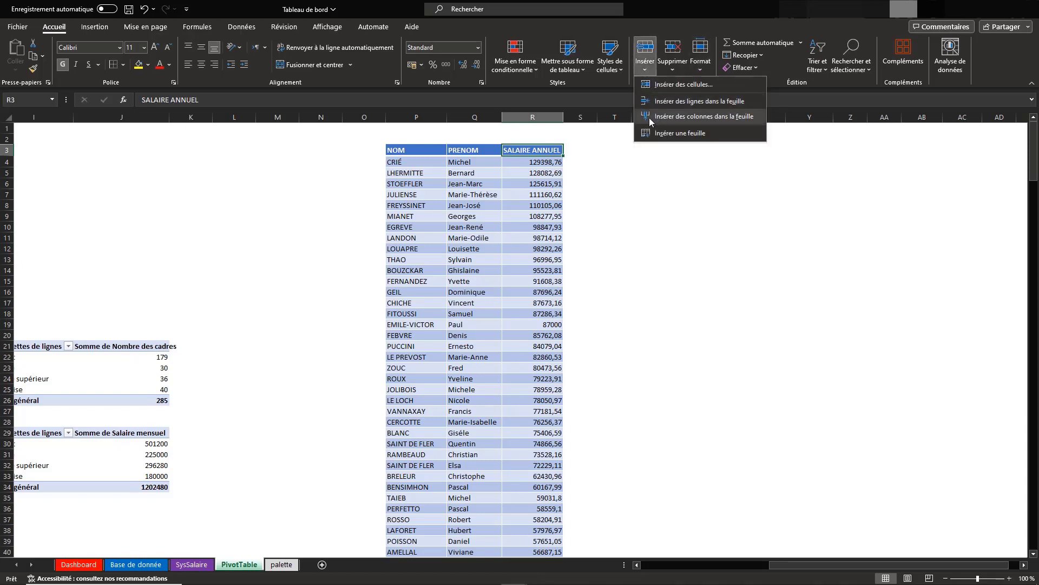
click(658, 116)
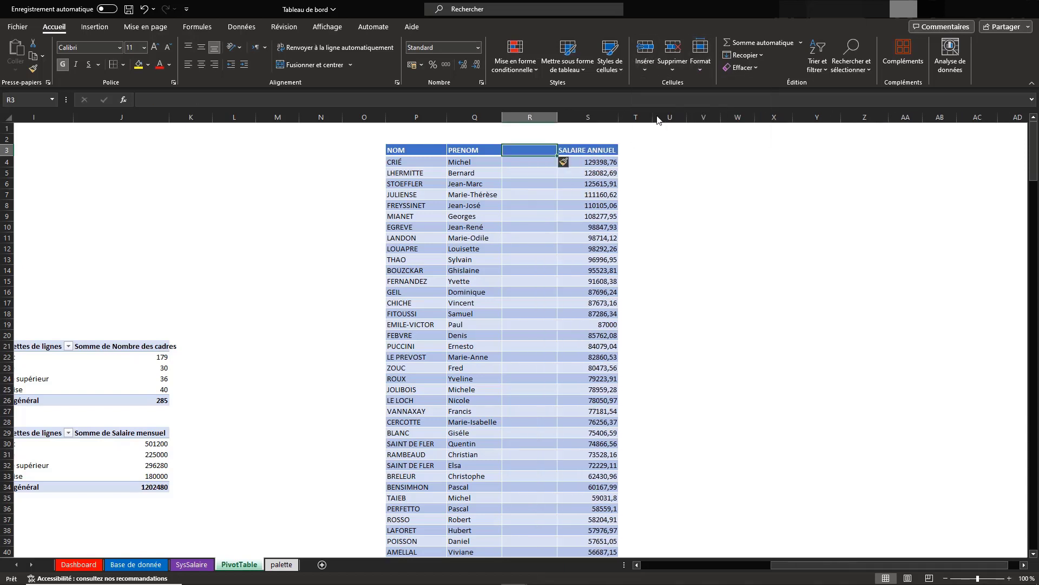
key(ctrl+z)
Extend the header formatting from R3 to S3, fit column S to its content, and enter the header "Nom Complet" in S3
drag(565, 157, 594, 154)
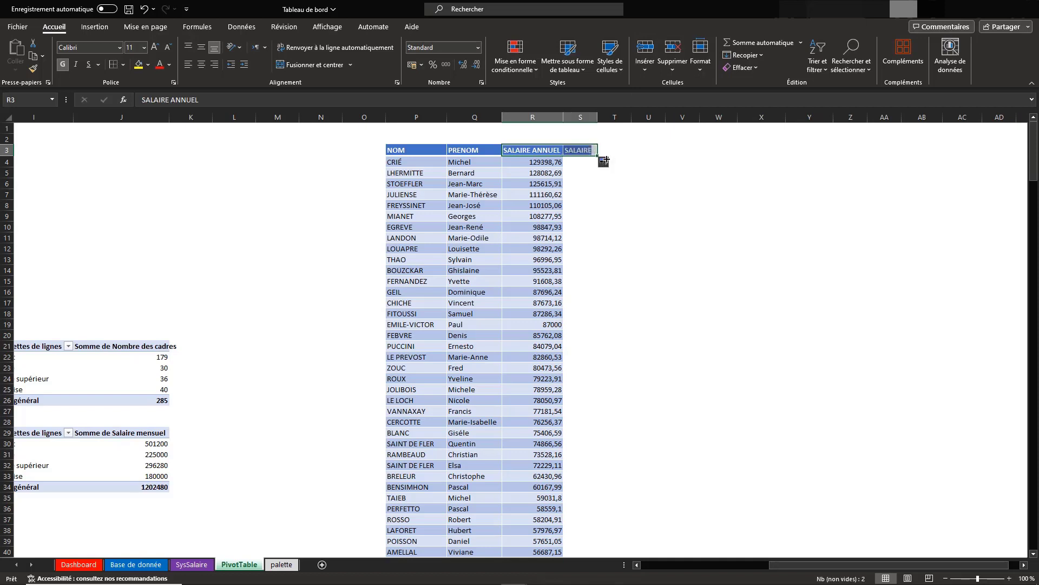
double_click(597, 117)
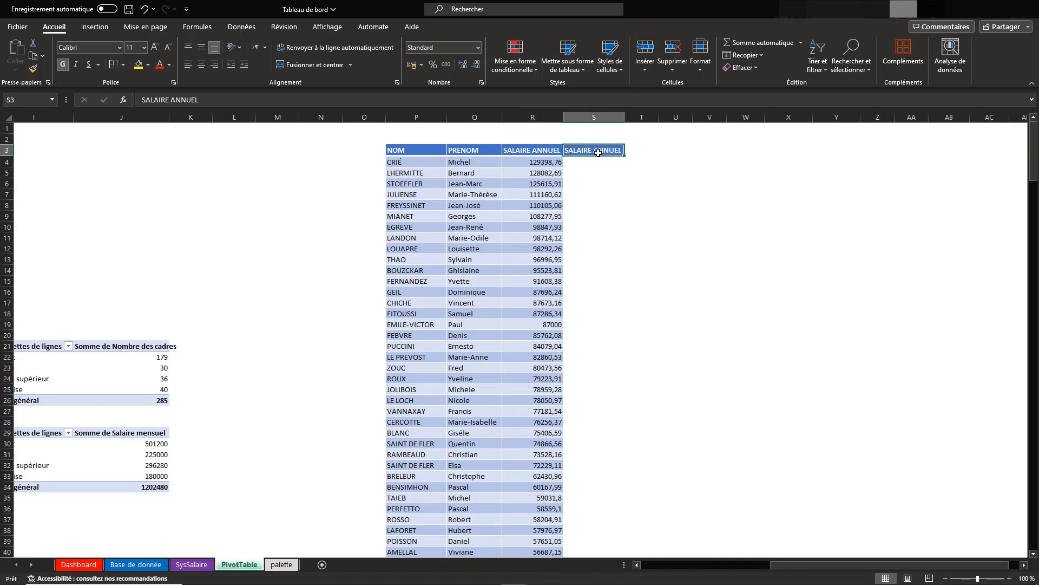
key(Delete)
text(Nom Complét)
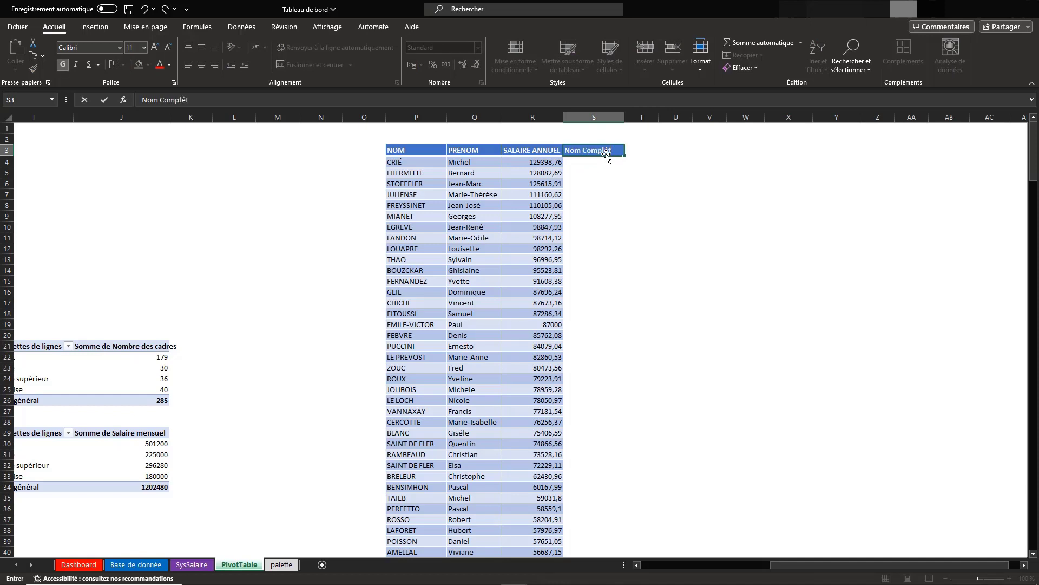
key(Return)
Enter the formula =CONCATENER(P4;Q4) in S4 to join the NOM and PRENOM of the first employee
text(=co,)
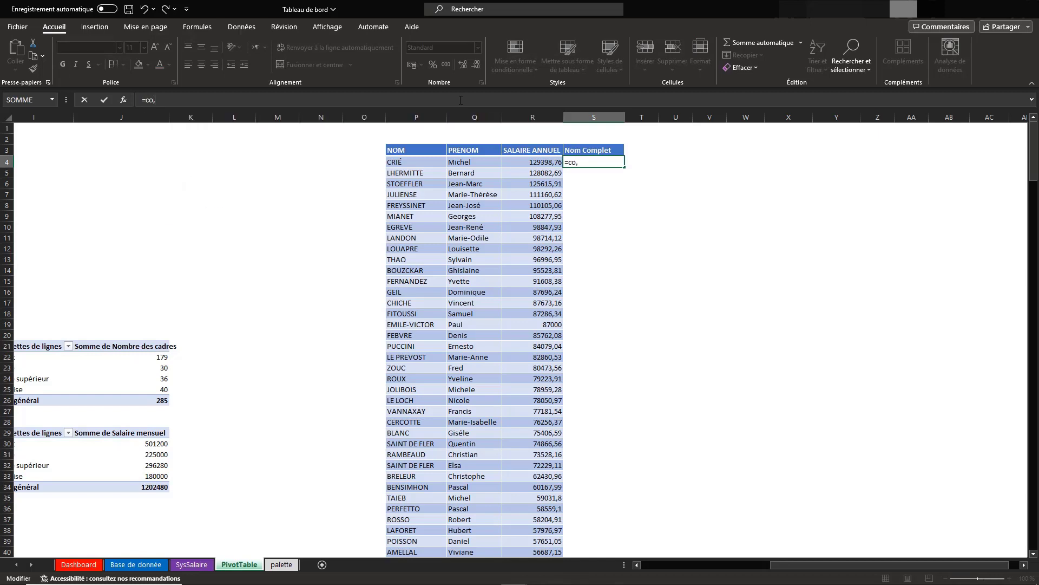
key(BackSpace)
text(nc)
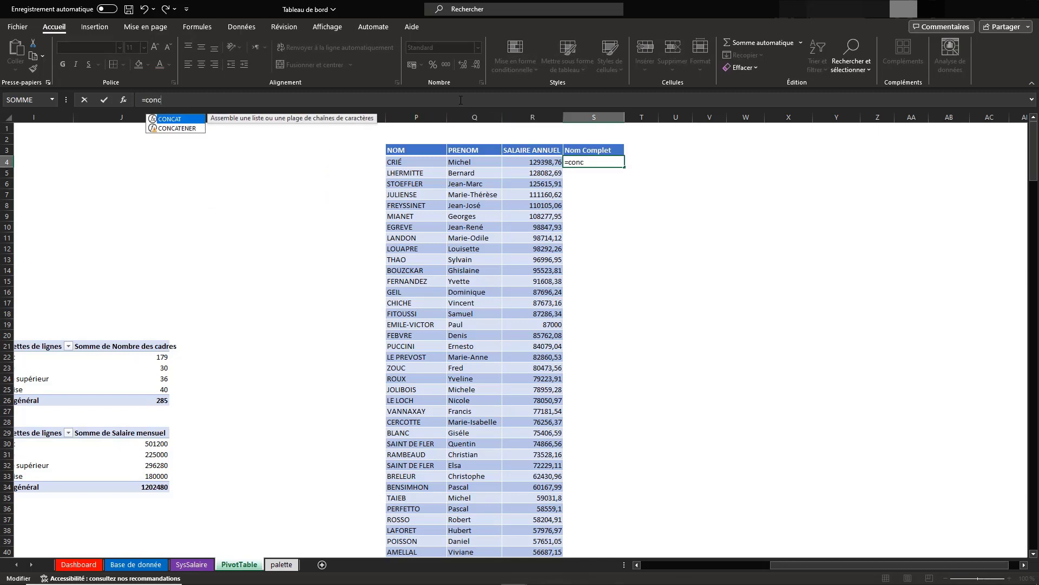
double_click(192, 129)
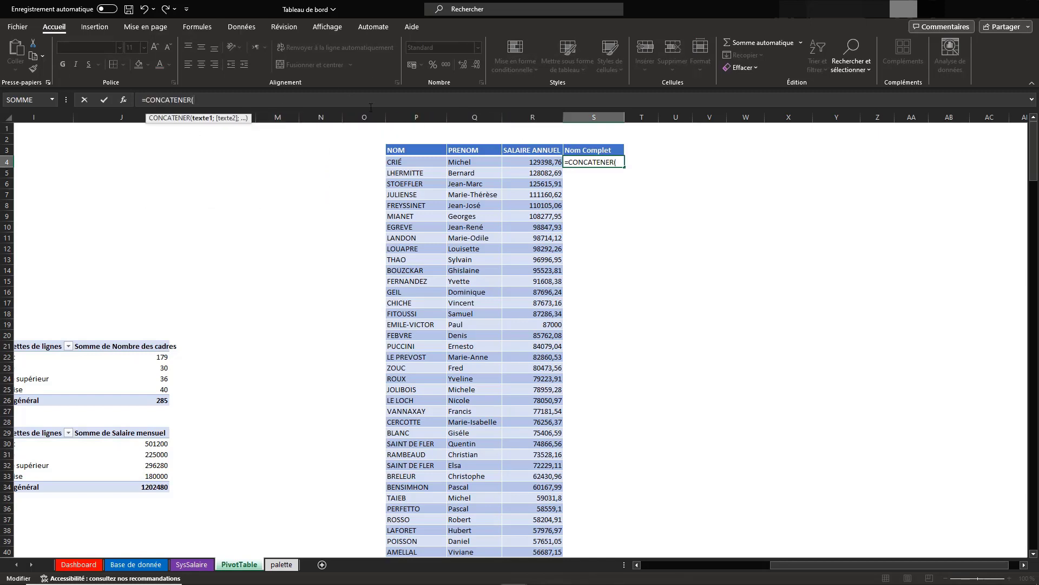
click(414, 162)
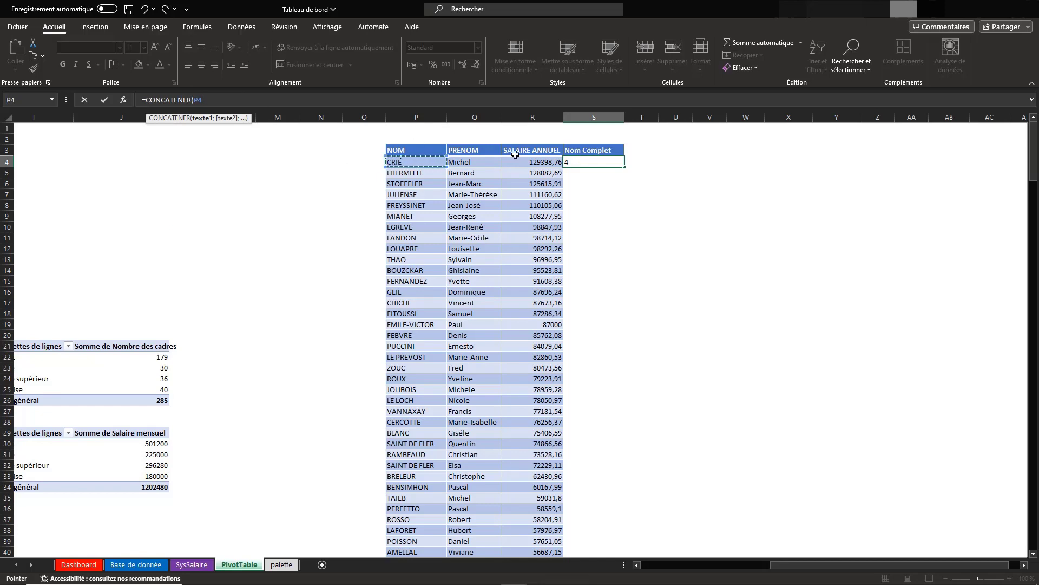
text(;)
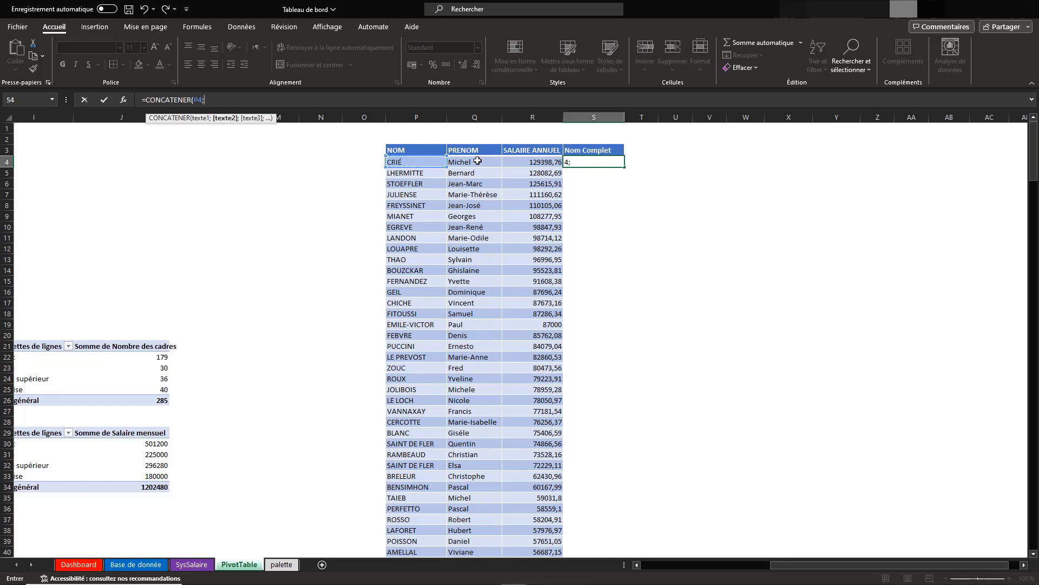
click(232, 104)
key(BackSpace)
click(478, 166)
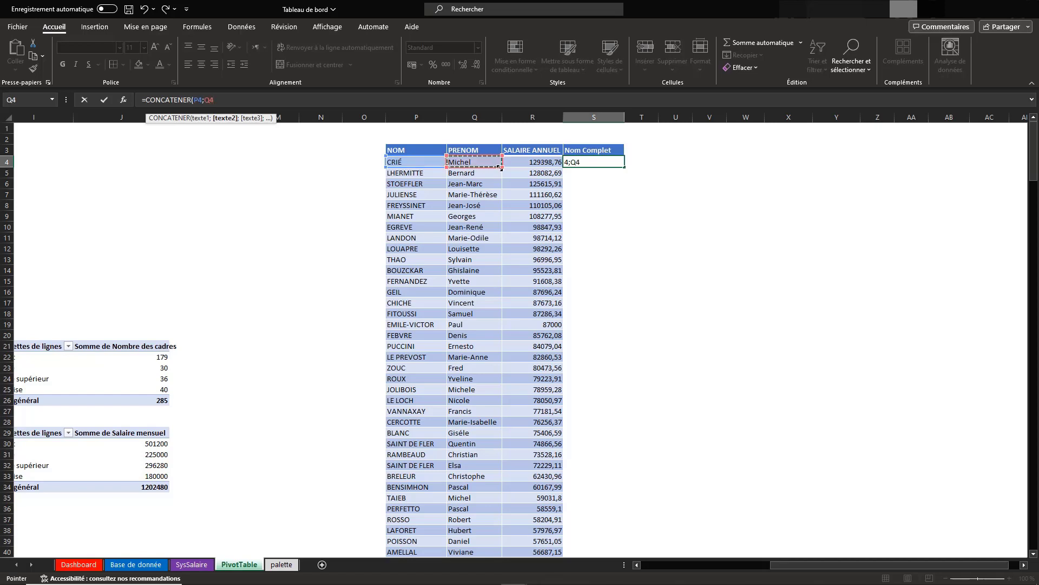
text(=)
key(Return)
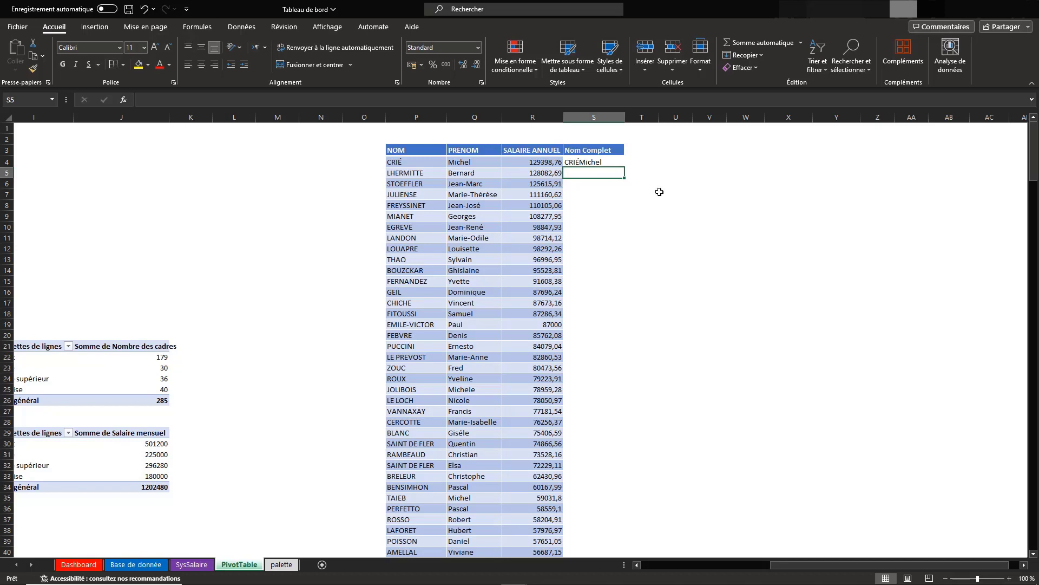
Add a space separator to the S4 formula, making it =CONCATENER(P4; " ";Q4), and fill it down the Nom Complet column
click(594, 162)
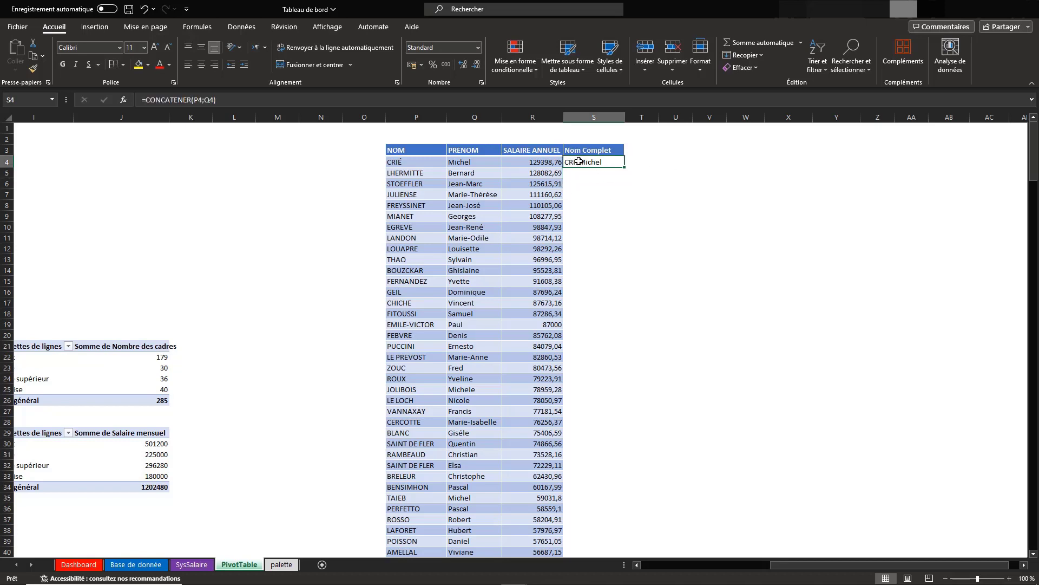
click(206, 101)
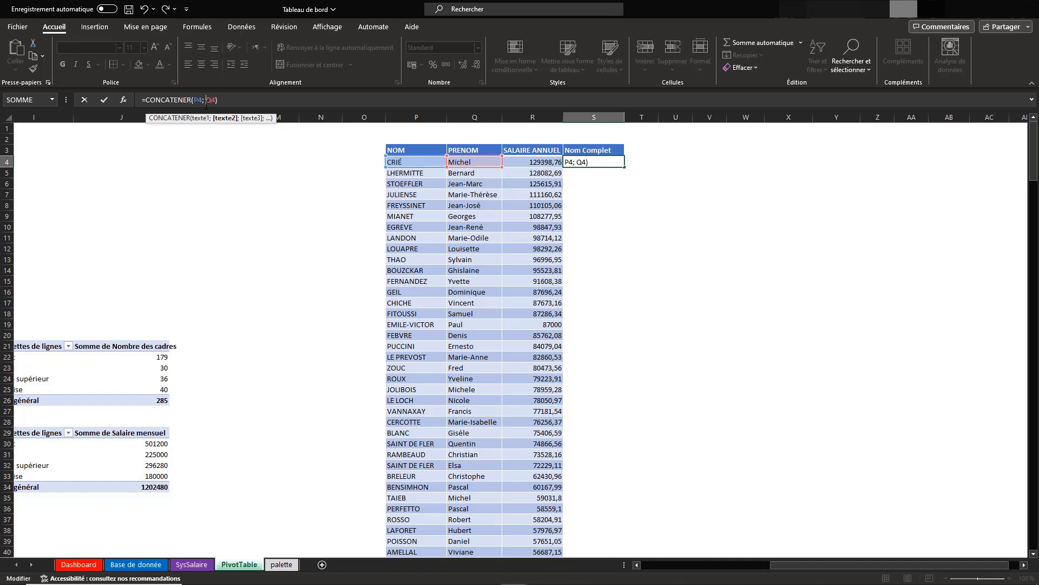
text(" ";)
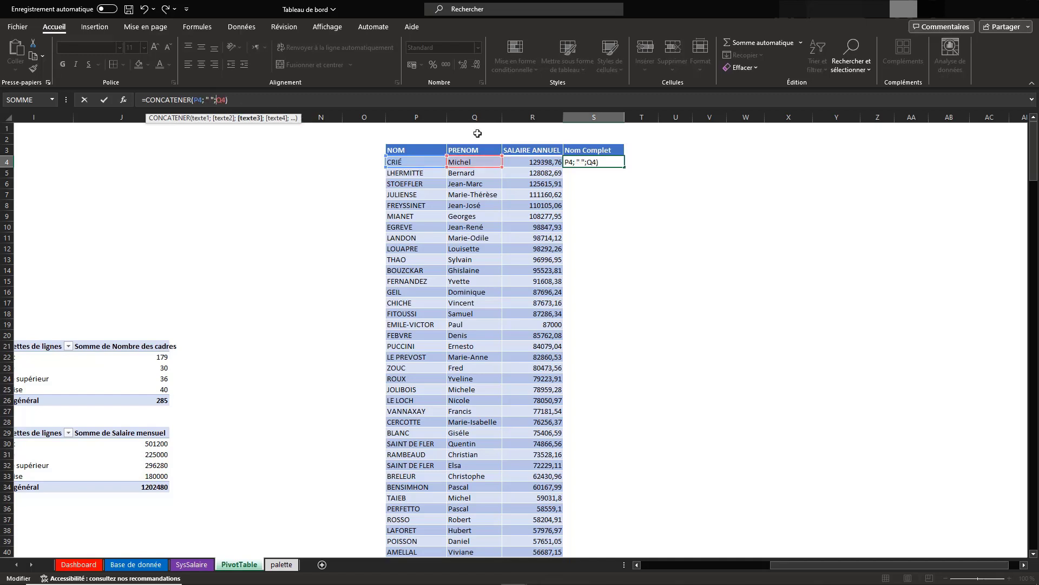
key(Return)
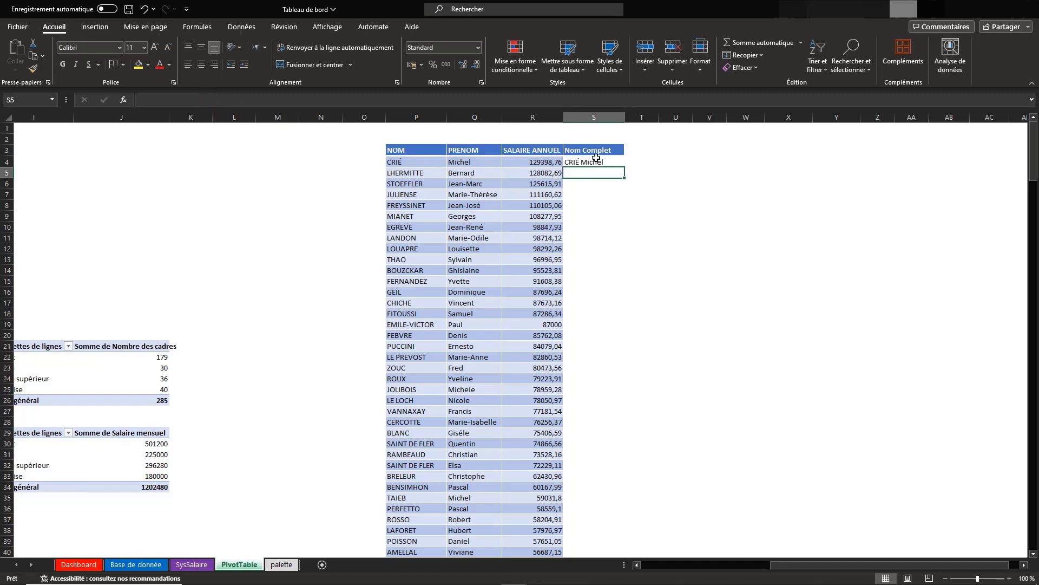
click(614, 161)
double_click(625, 168)
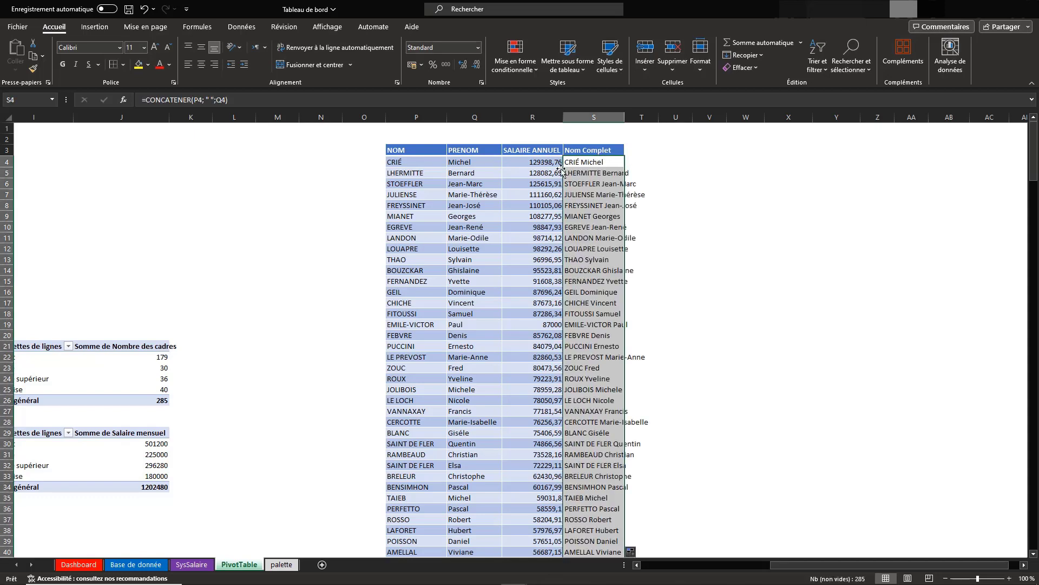
Copy the table's banded row formatting onto the whole Nom Complet column and fit column S to its contents
drag(465, 174, 531, 207)
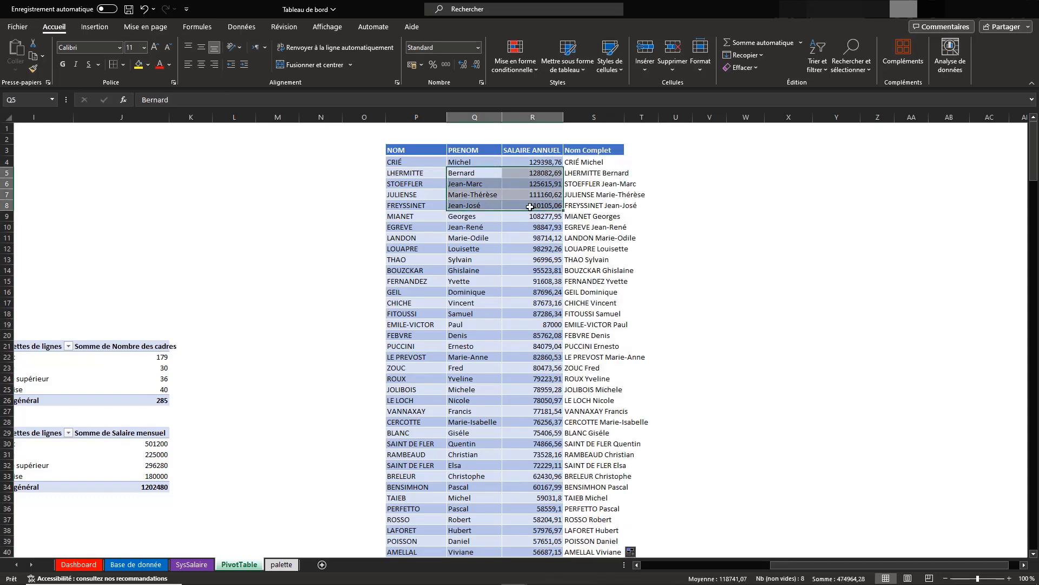
click(33, 68)
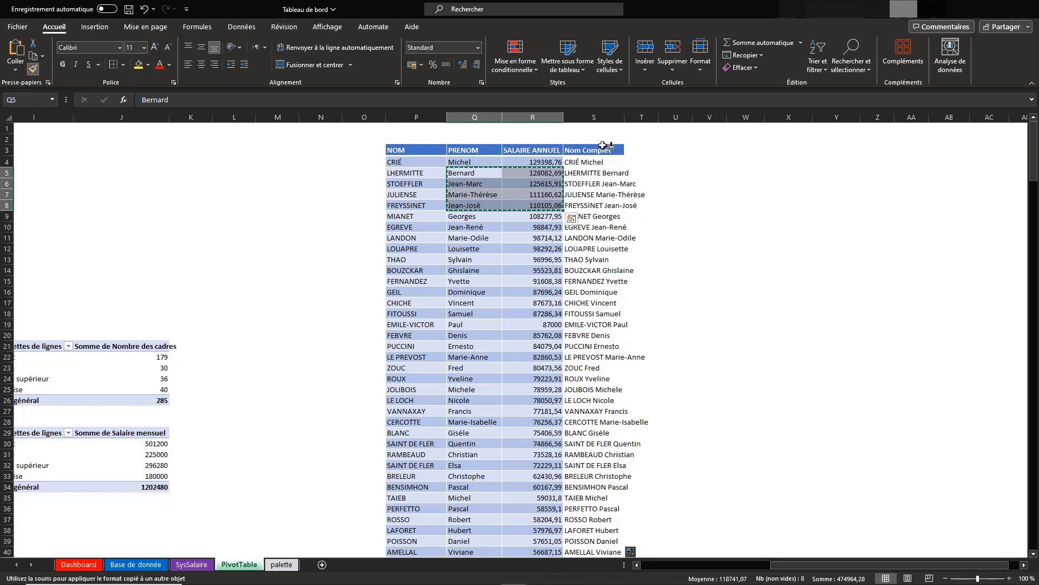
drag(598, 158, 623, 395)
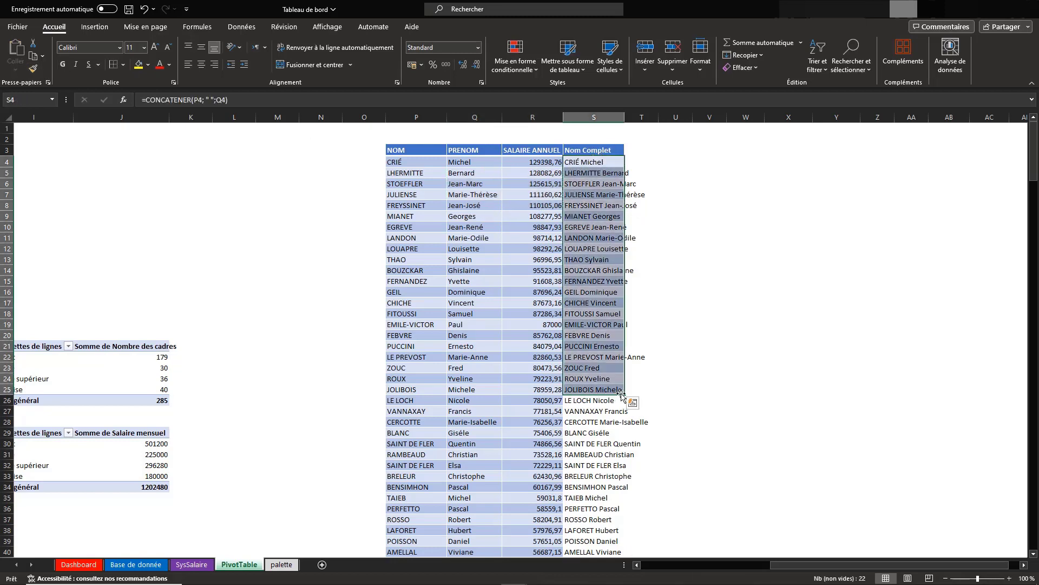
double_click(625, 394)
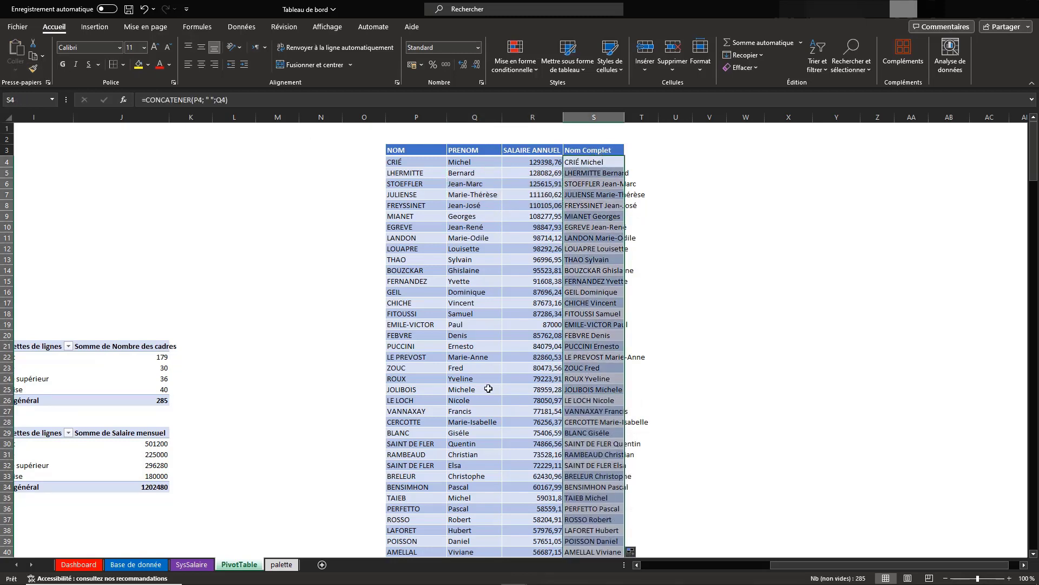
scroll(499, 428, down, 4)
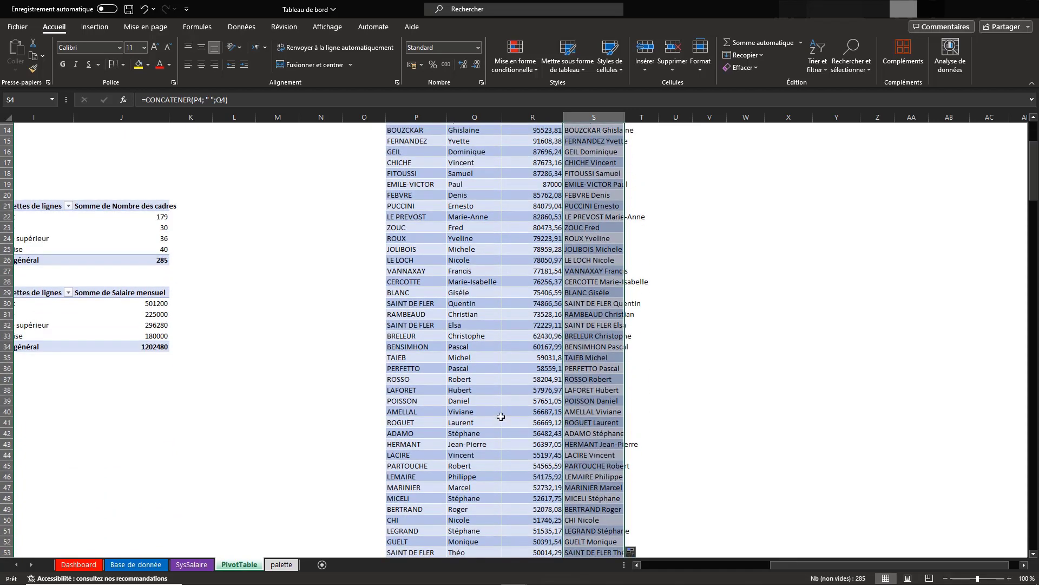
scroll(607, 163, up, 4)
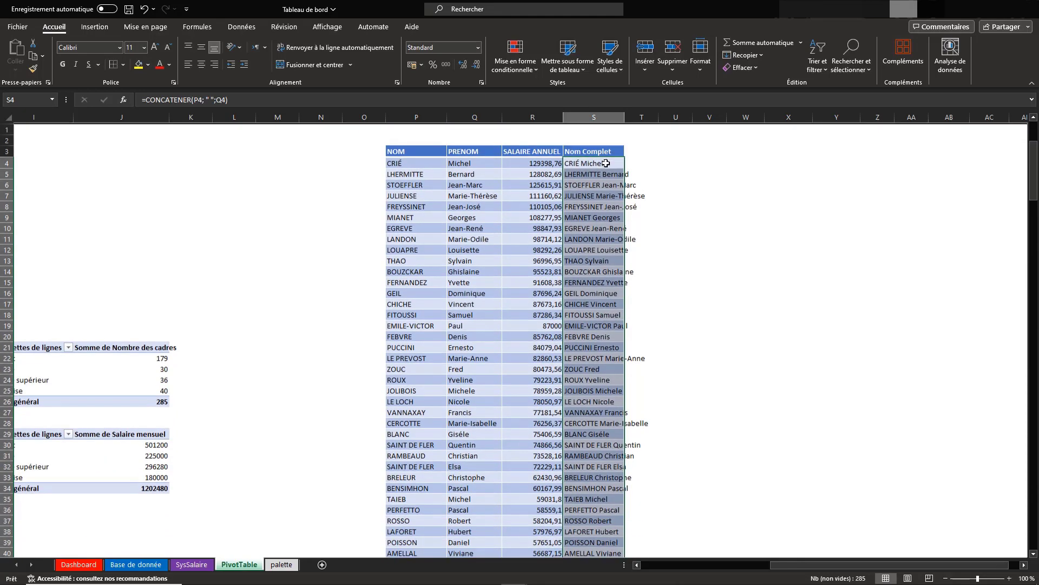
double_click(625, 117)
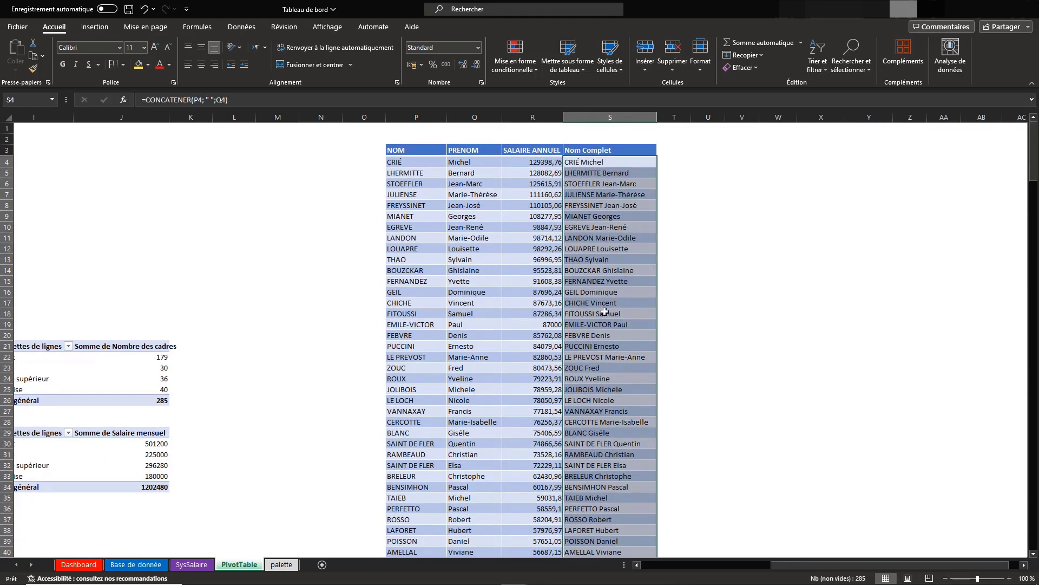
Try to insert a map chart from the country rows of the annual salary pivot table
scroll(786, 506, left, 1)
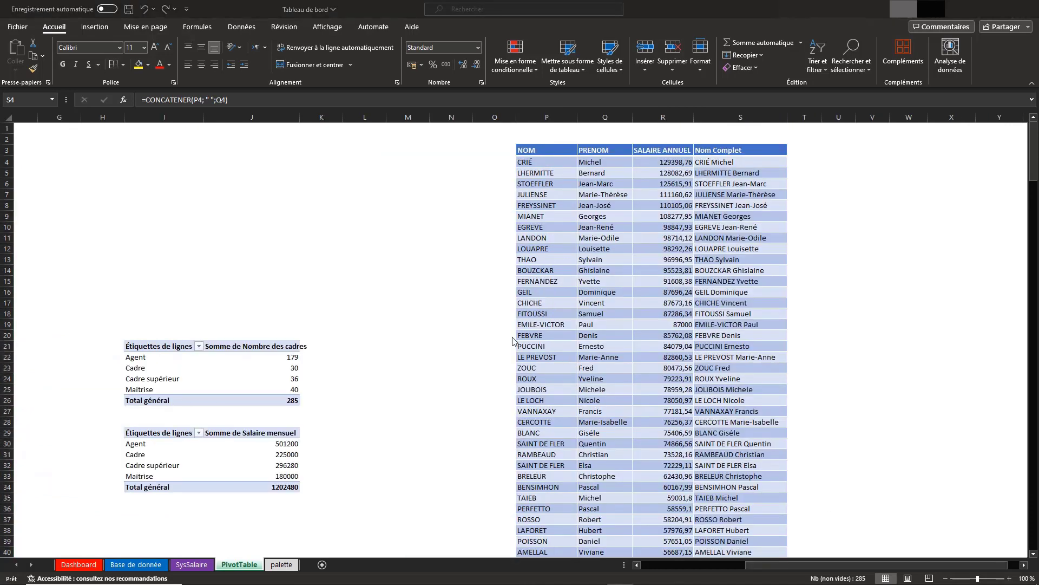
scroll(511, 334, left, 5)
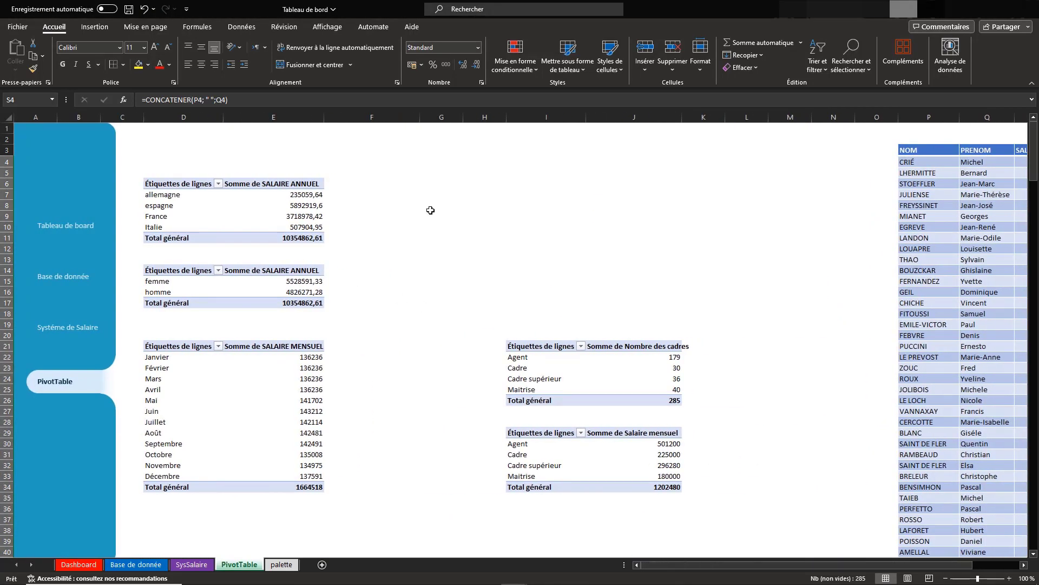
click(281, 205)
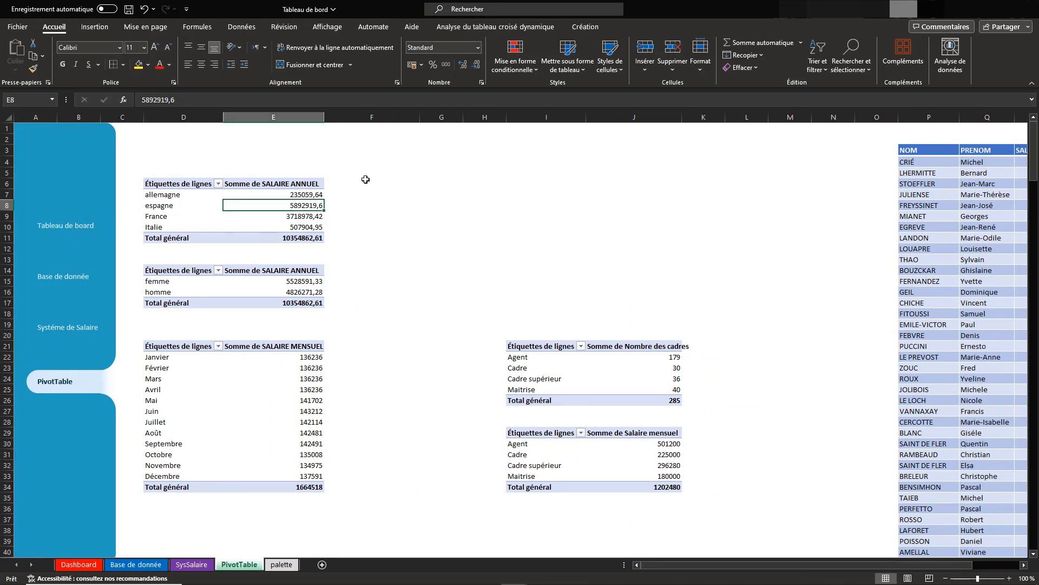
click(95, 26)
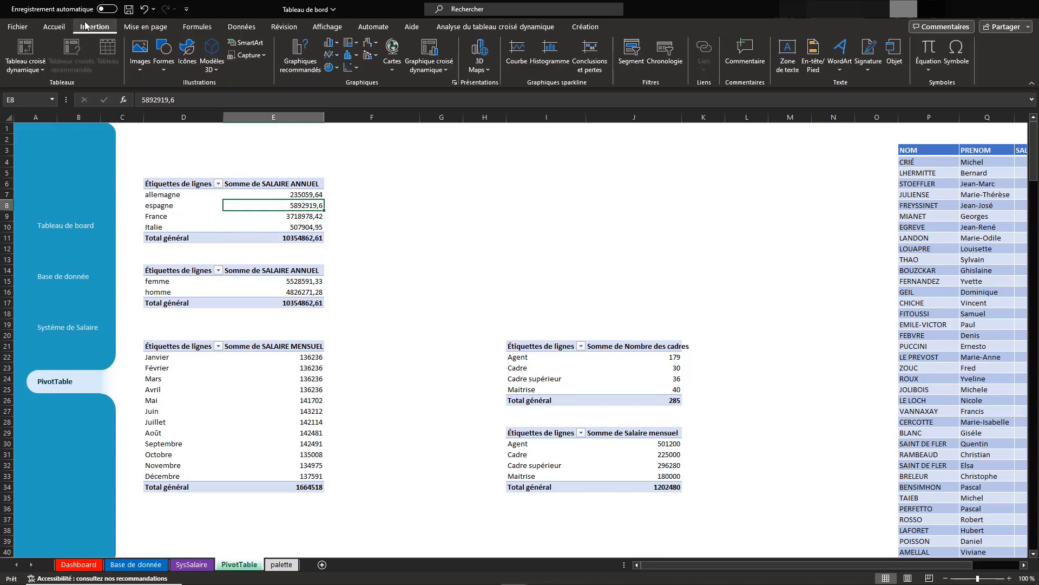
click(392, 58)
click(391, 110)
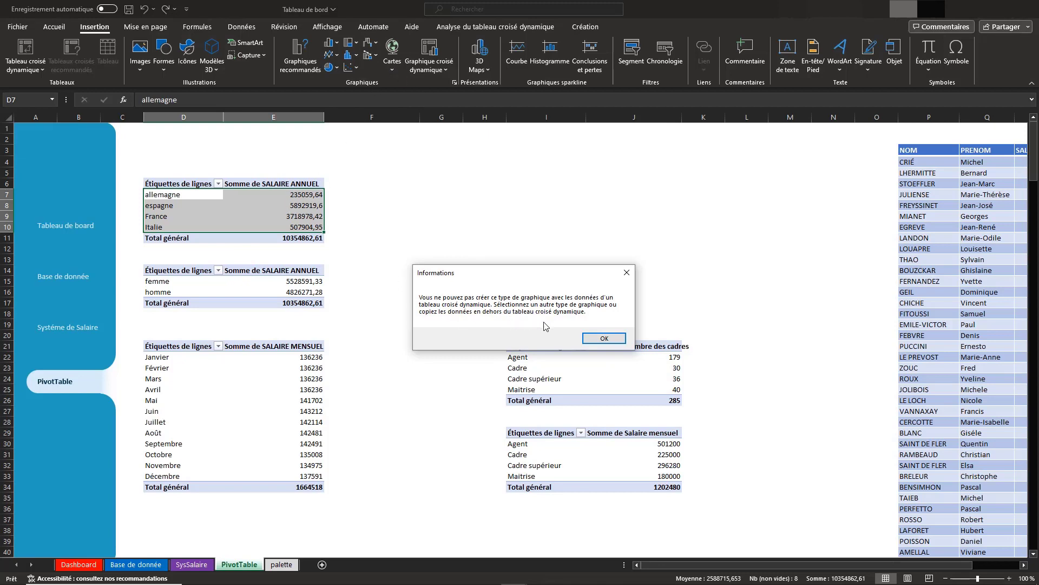
drag(493, 268, 542, 259)
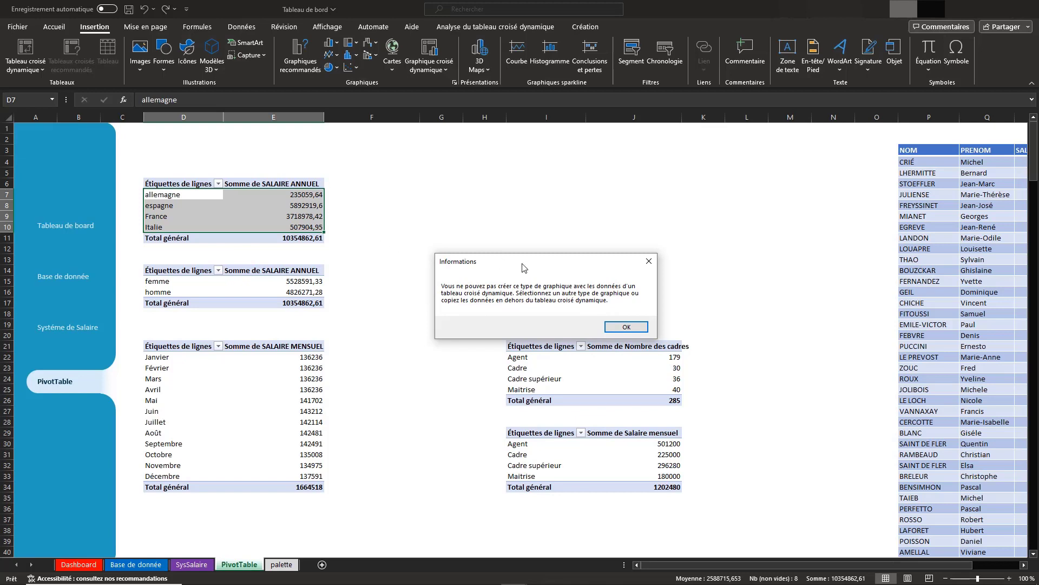
click(627, 327)
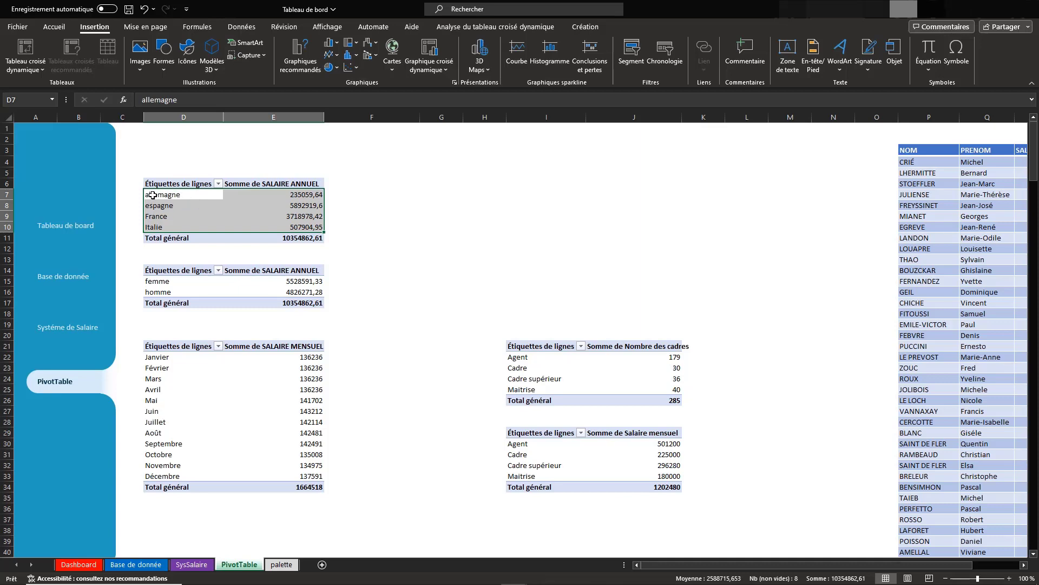
Copy the country names and annual salaries in D7:E10 out of the pivot table to D1
key(ctrl+c)
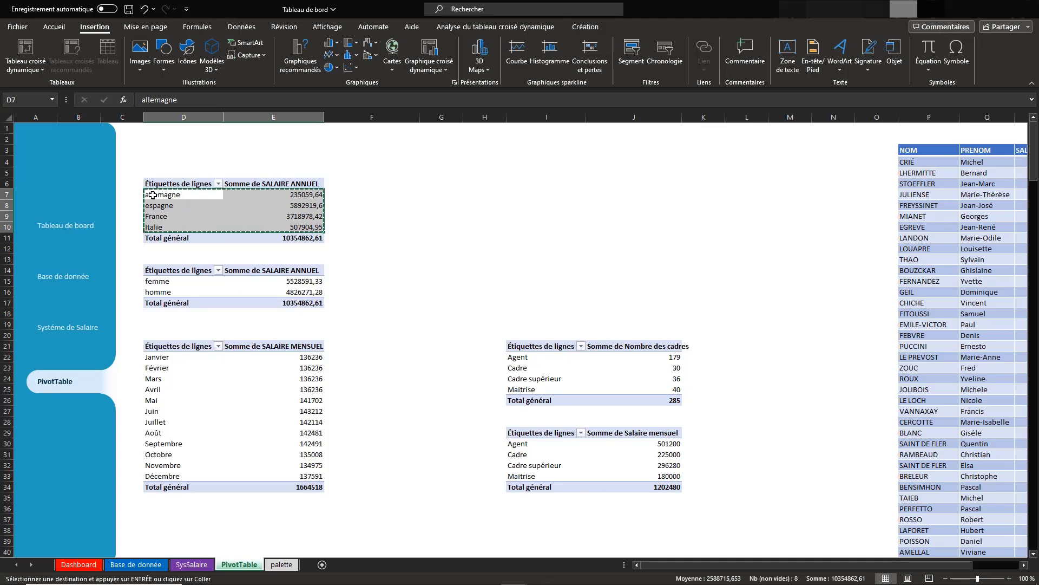
click(149, 130)
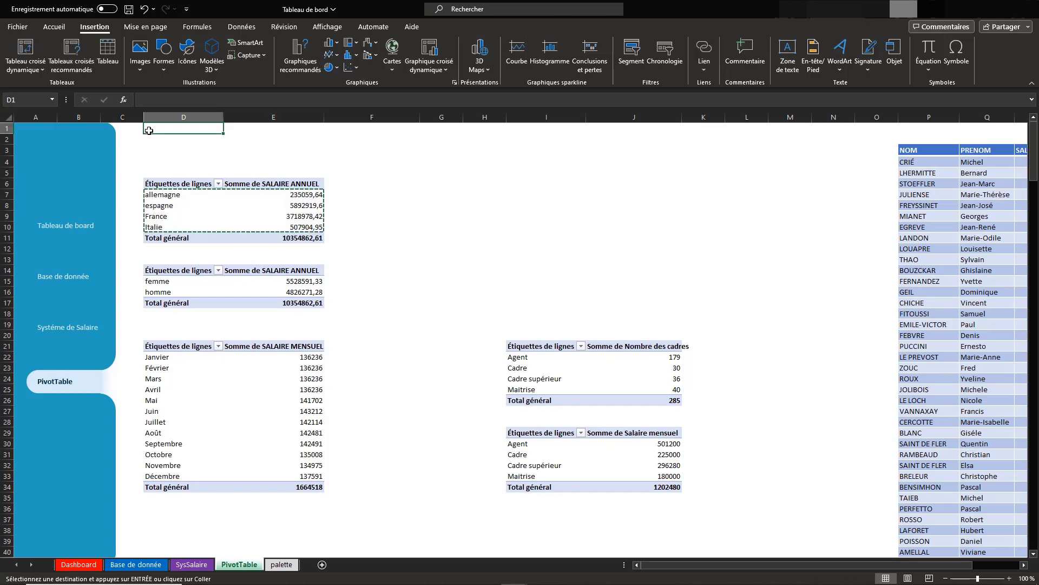
key(ctrl+v)
key(ctrl)
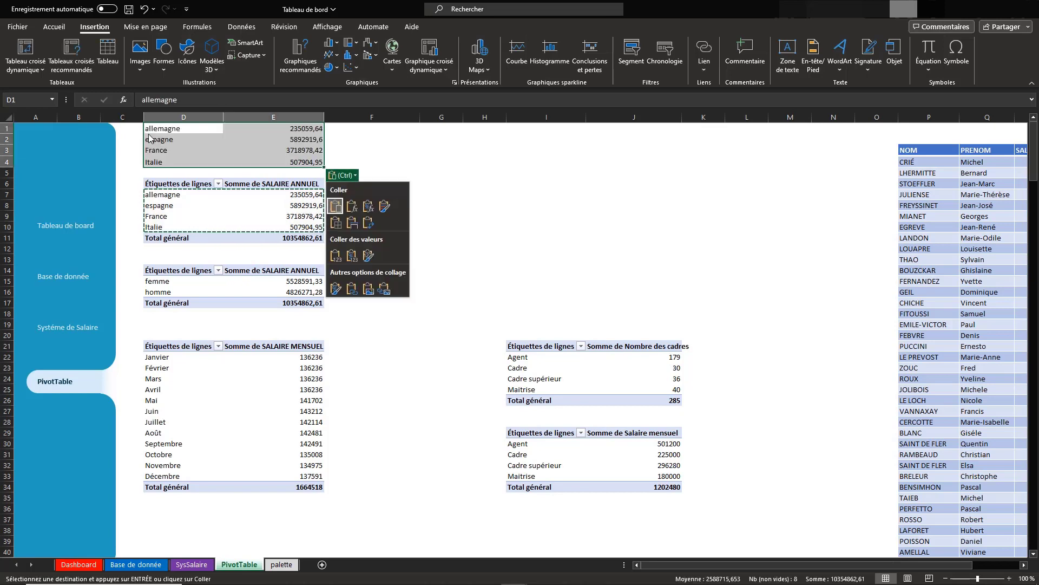
key(Escape)
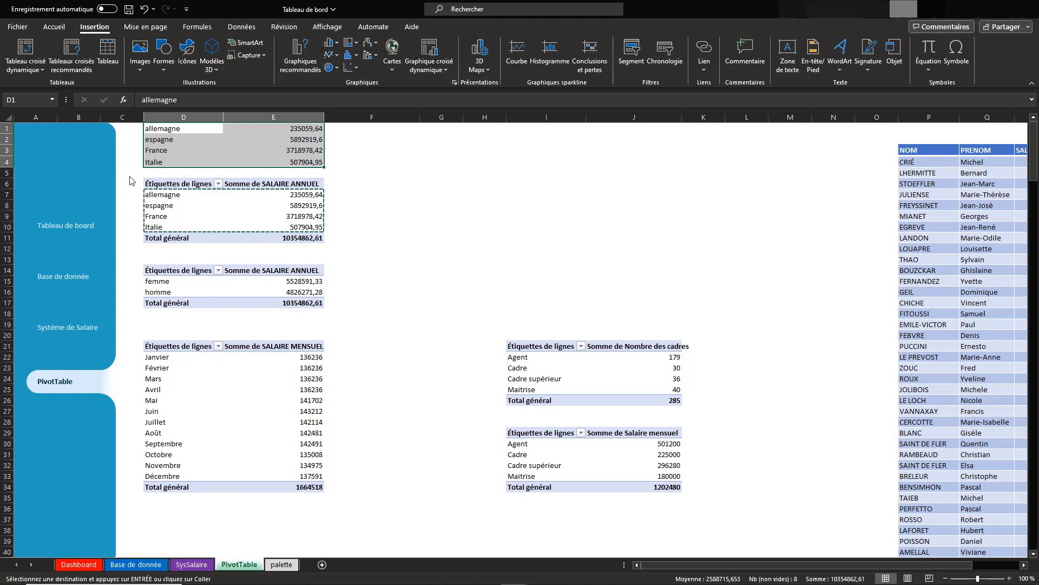
Delete the annual salary by country pivot table by clearing the range C5:E12
drag(132, 174, 302, 242)
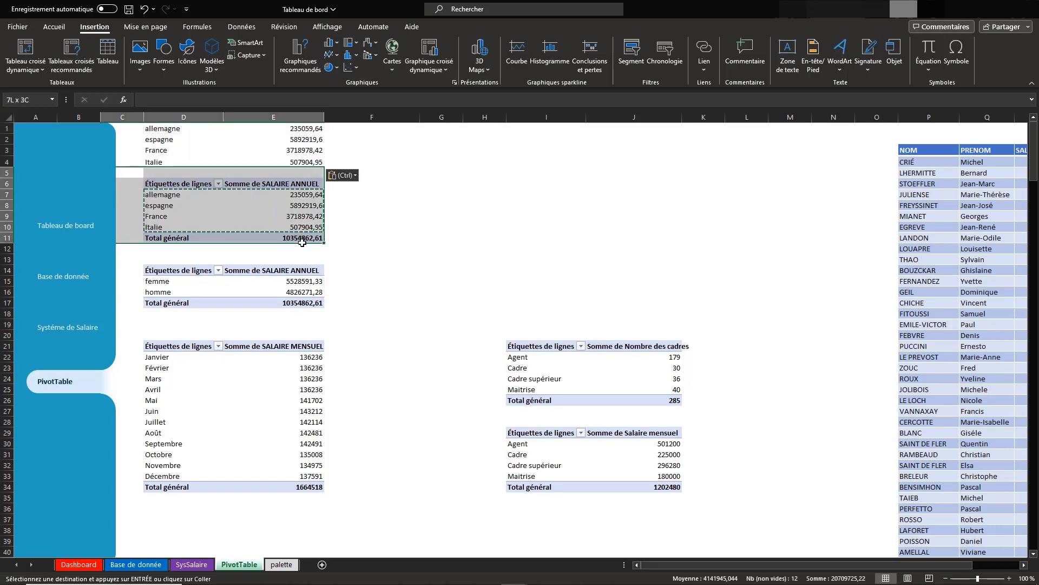
key(BackSpace)
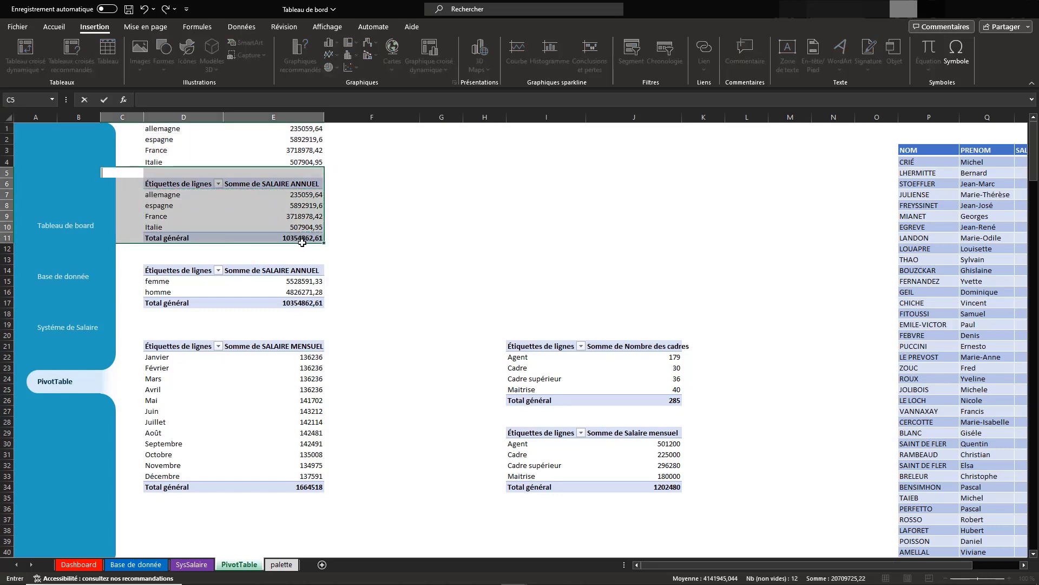
key(Escape)
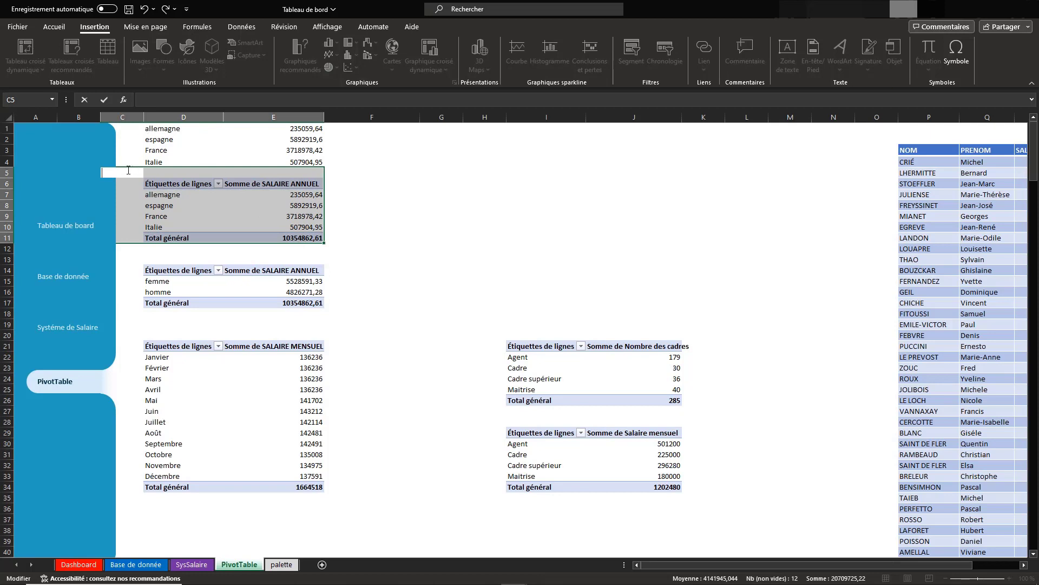
click(127, 195)
drag(128, 172, 274, 248)
key(Delete)
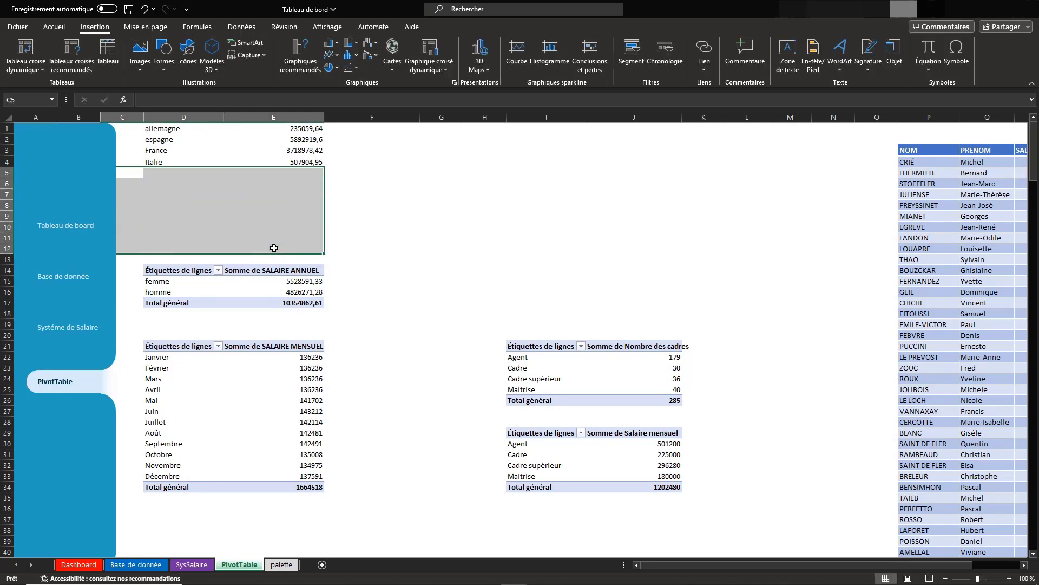
click(155, 192)
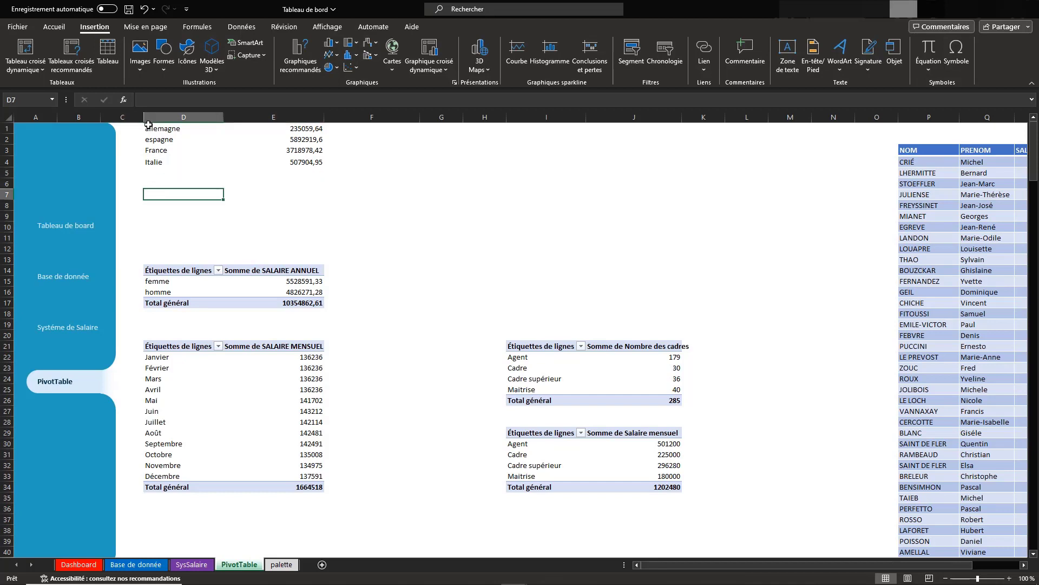
Move the country names and annual salaries from D1:E4 down to D7
drag(148, 126, 283, 160)
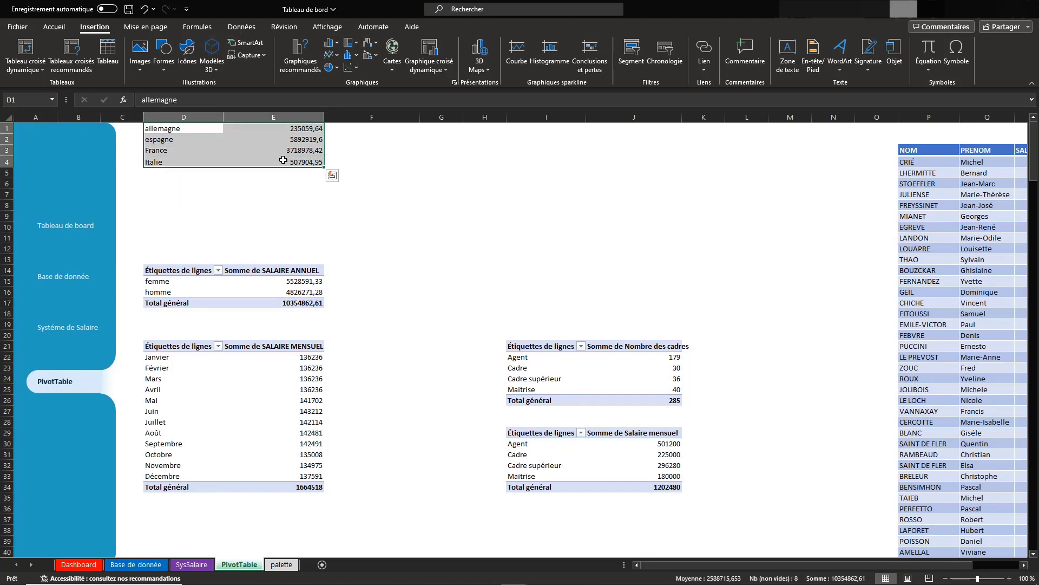
key(ctrl+c)
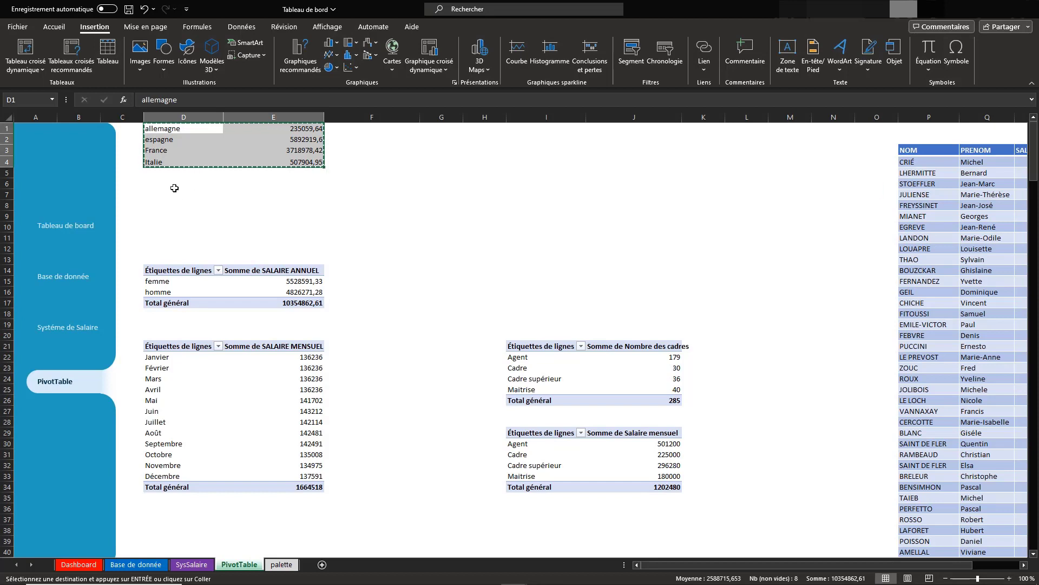
click(152, 195)
key(ctrl+v)
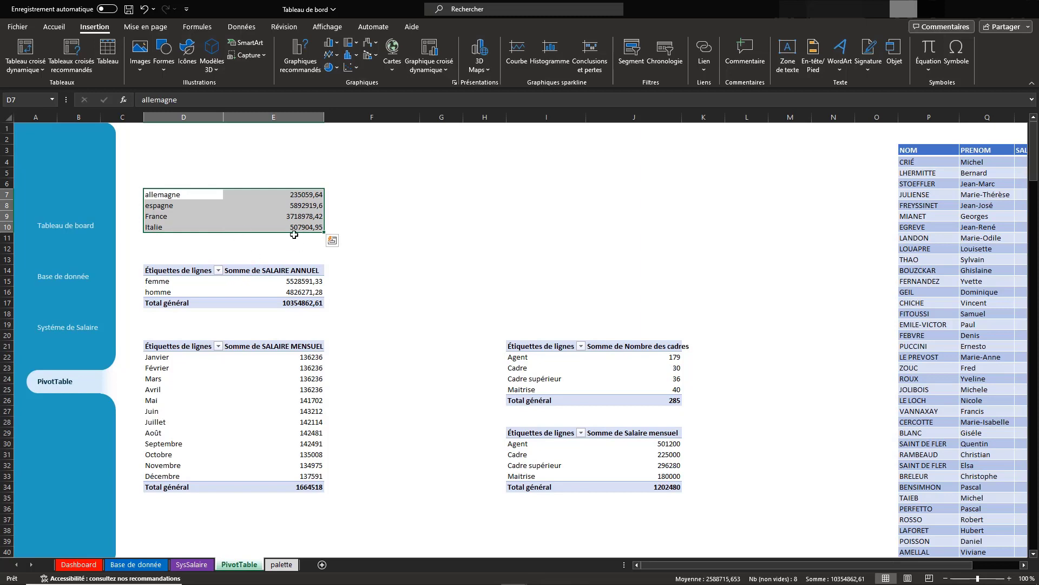
Add the headers Site in D6 and Salaire Annuél in E6 above the country data
click(159, 185)
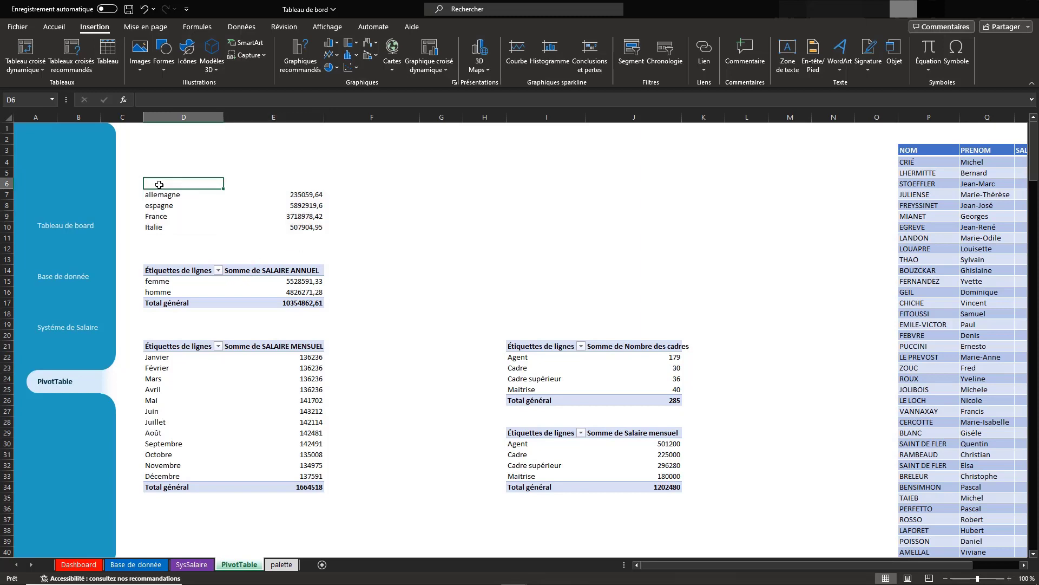
text(Site)
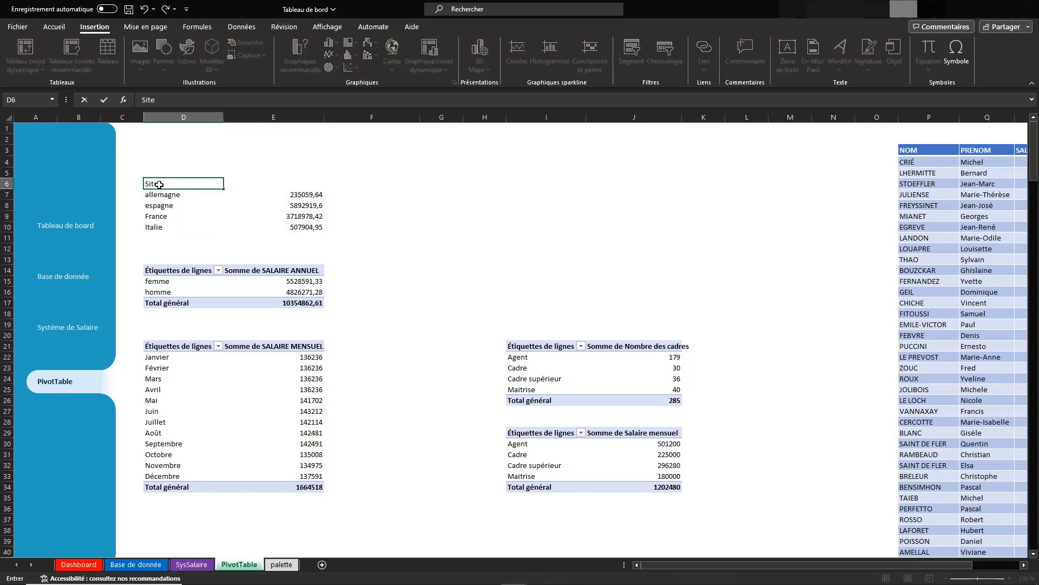
key(Tab)
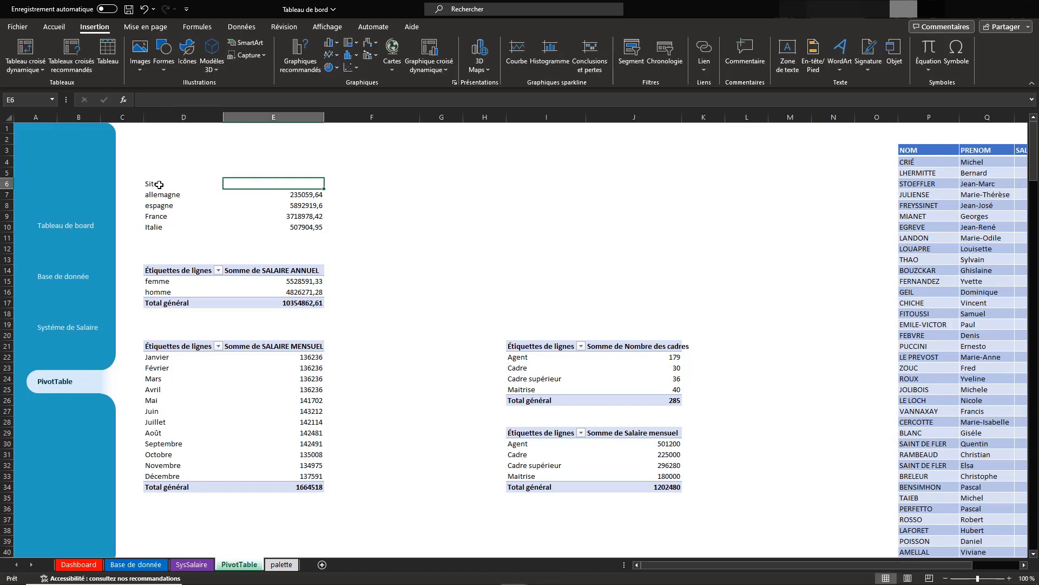
text(Salaire Annuél)
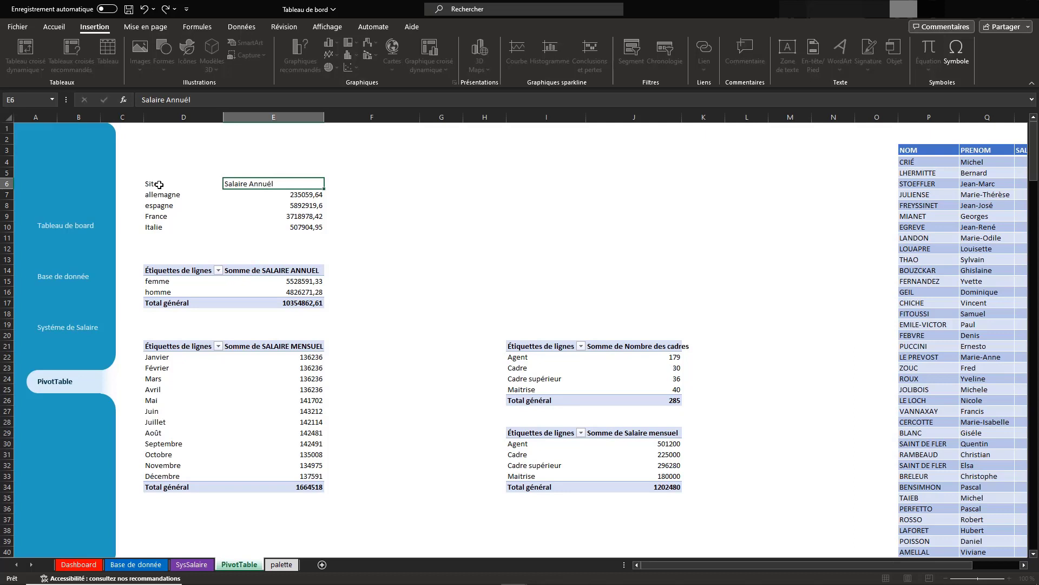
key(Return)
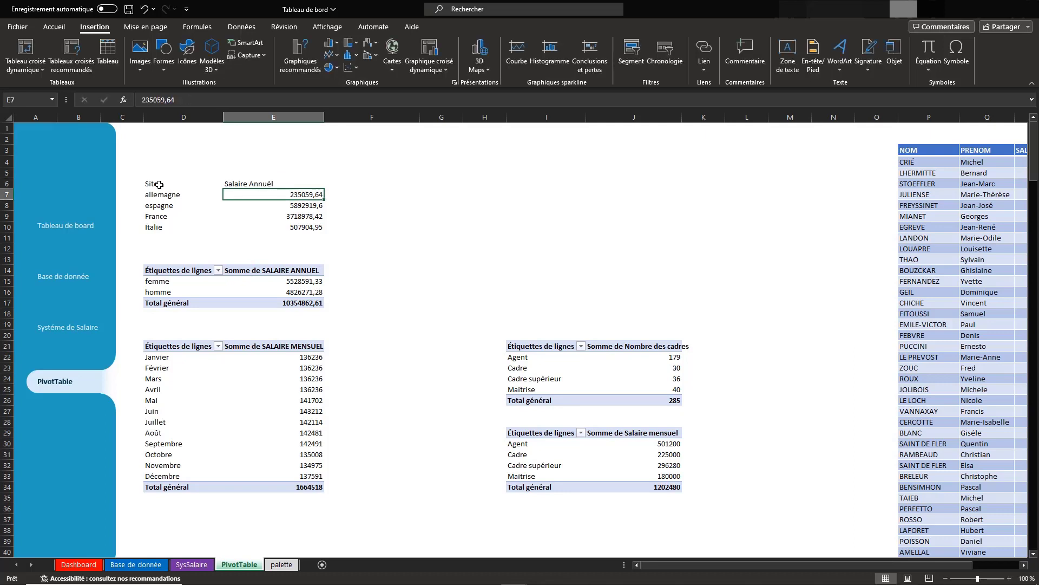
Format the country data in D6:E10 as a table with headers, using the blue medium style with banded rows
click(172, 195)
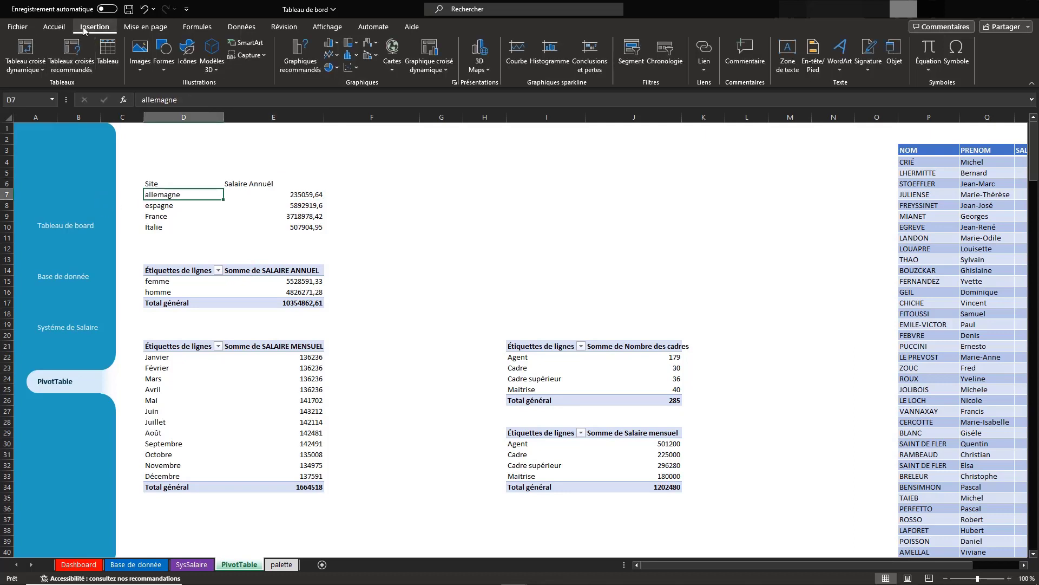
click(55, 27)
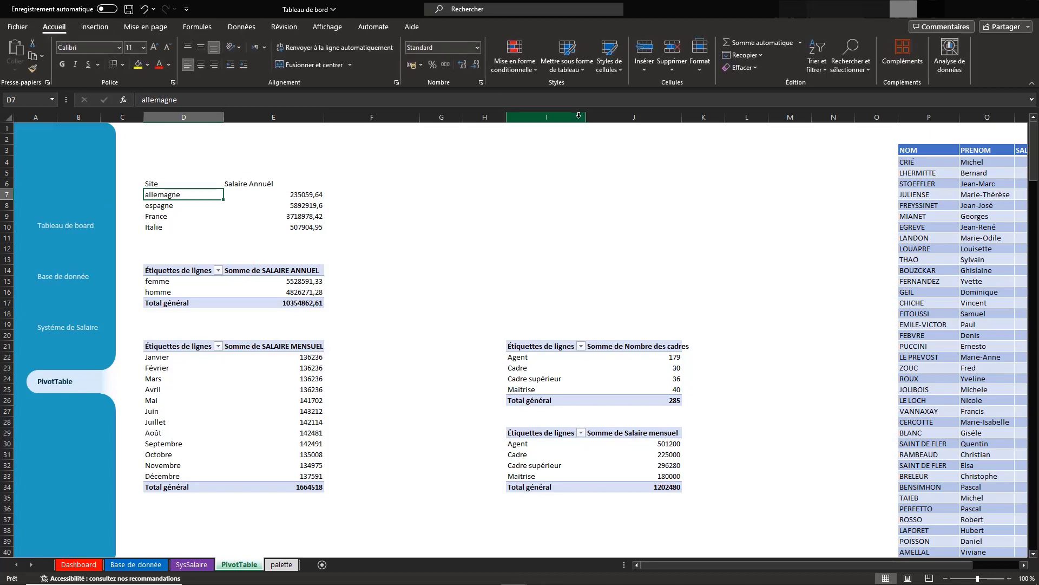
click(584, 70)
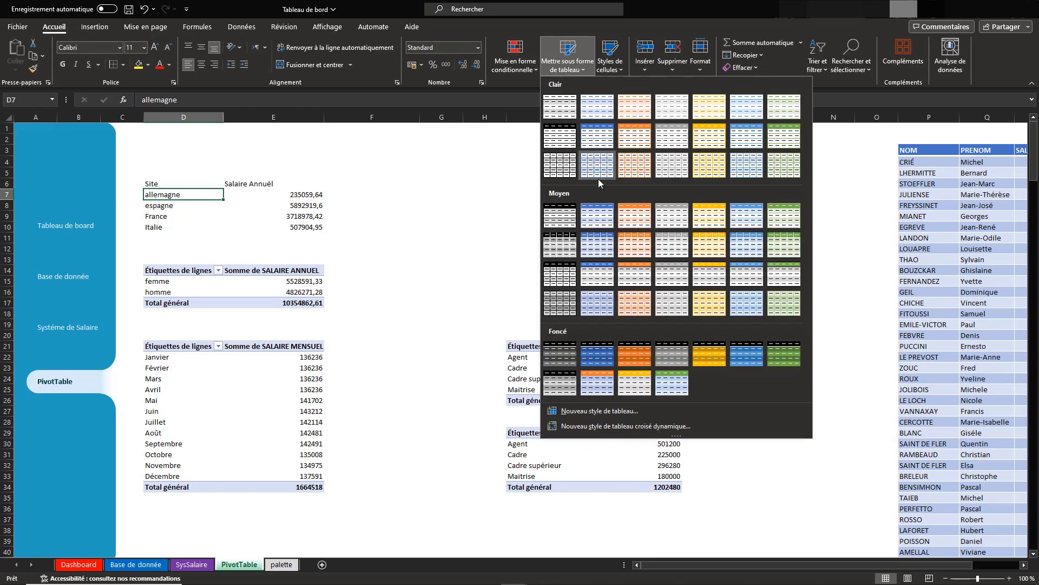
click(597, 243)
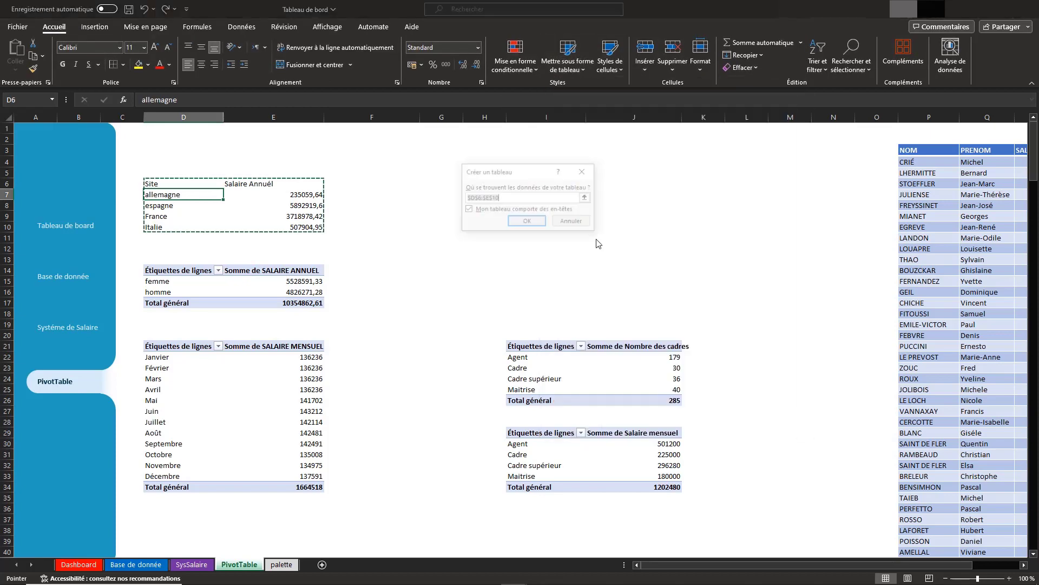
click(525, 222)
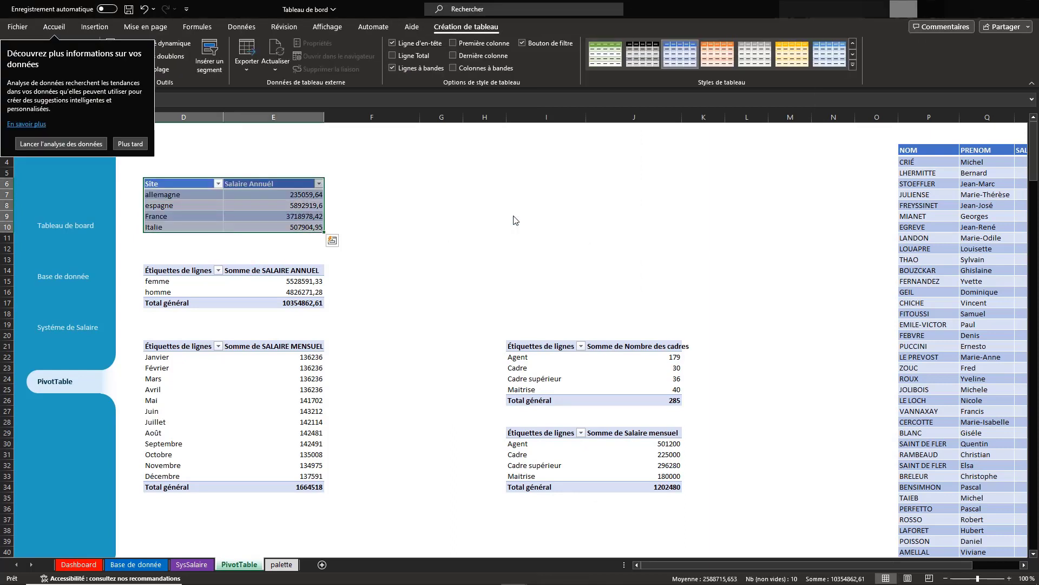
Insert a filled map chart from the Site table and place it beside the table, starting around row 3
click(190, 207)
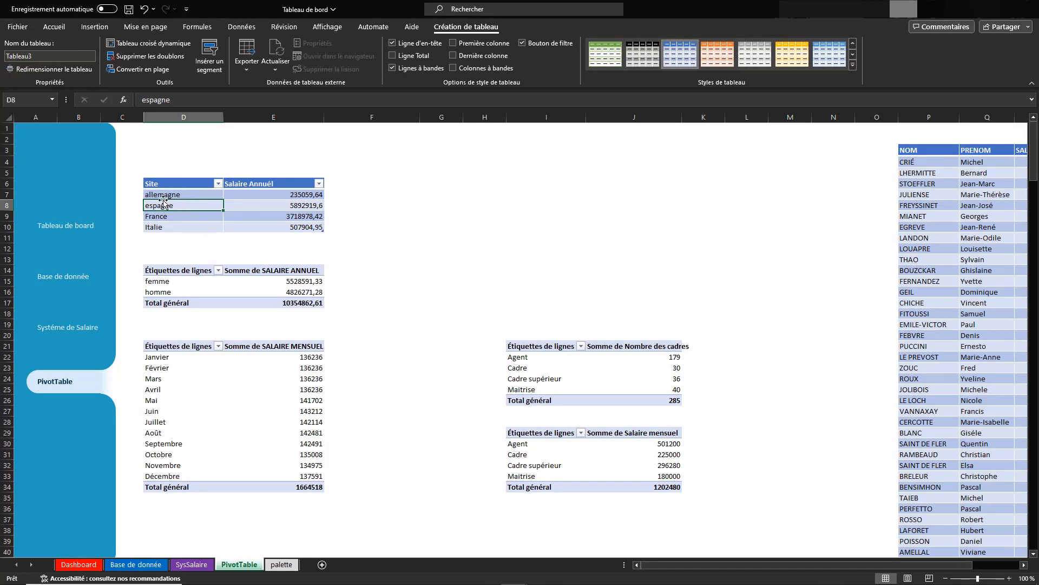
click(91, 31)
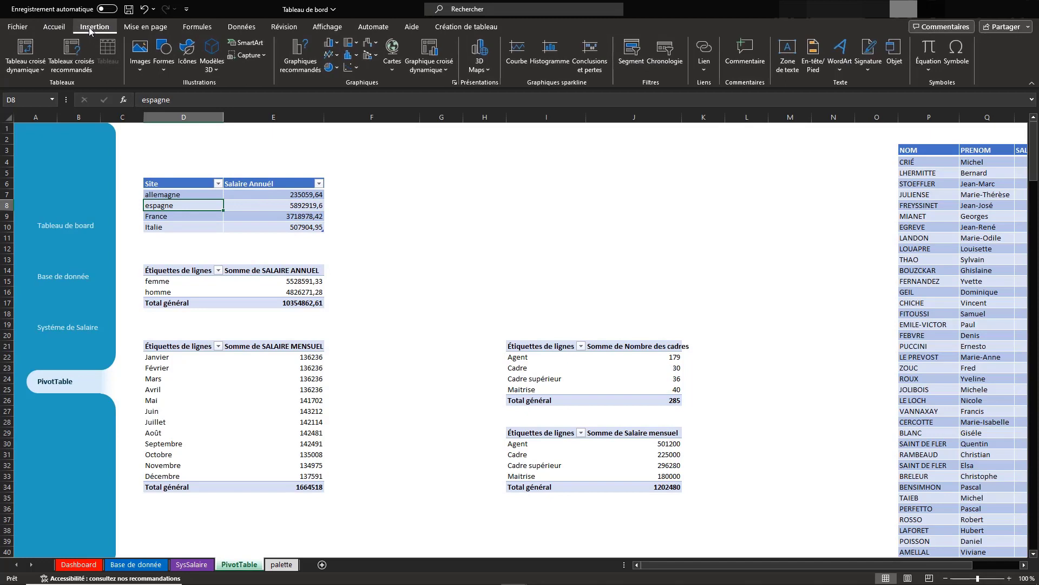
click(391, 69)
click(402, 113)
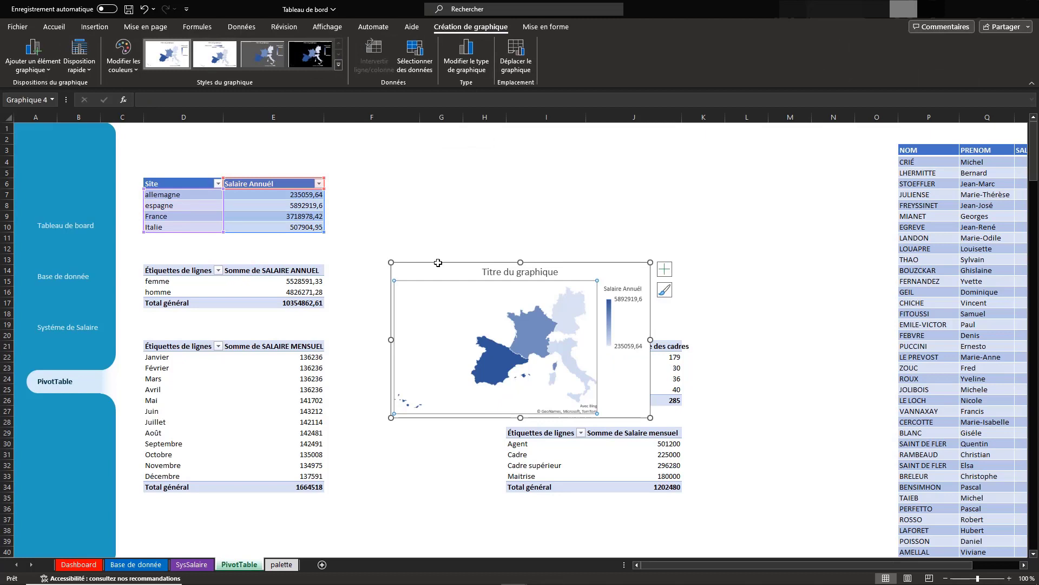
drag(439, 263, 402, 185)
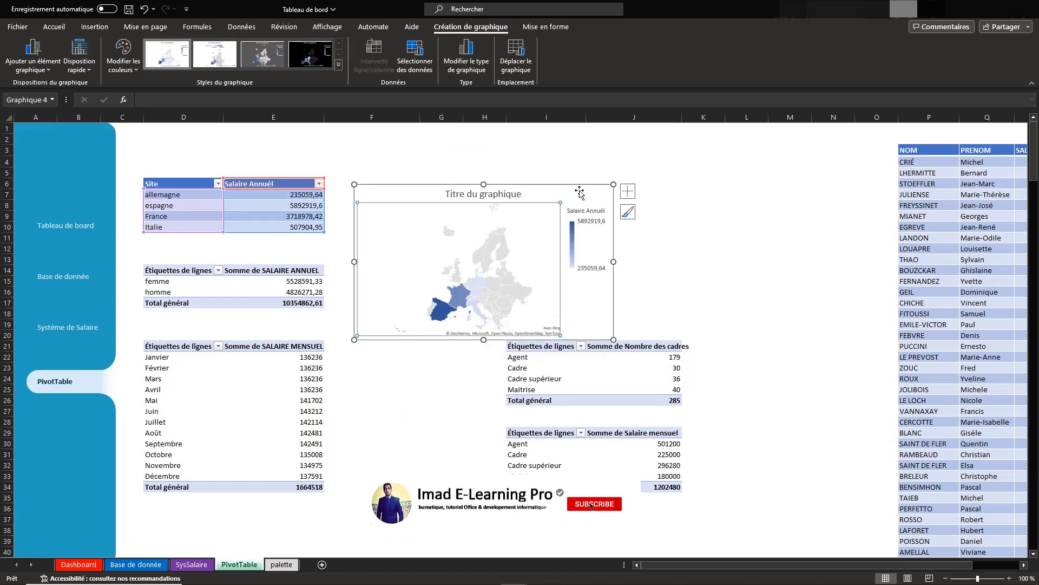
drag(579, 192, 563, 162)
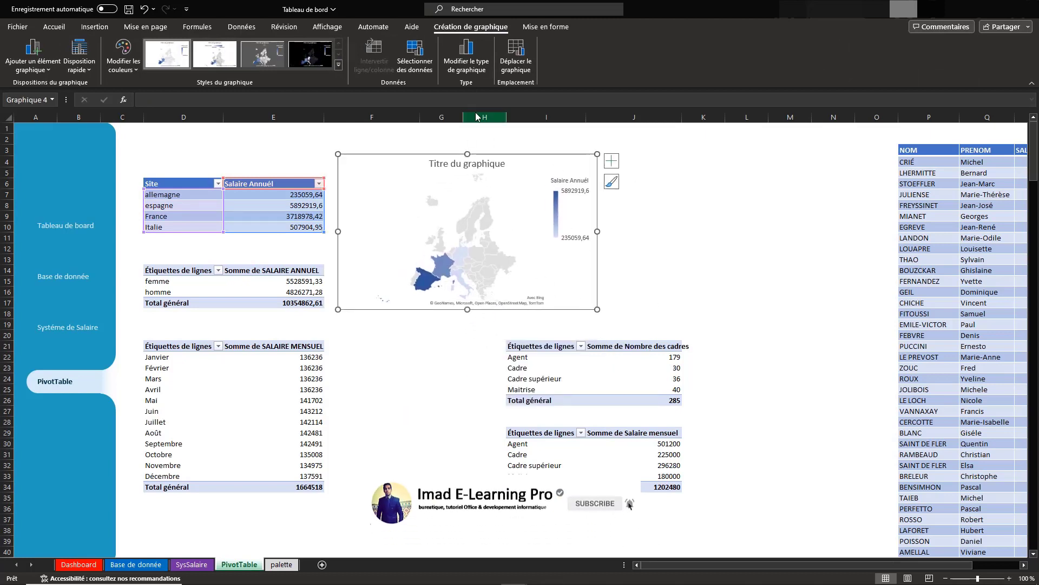
Remove the map chart's title and set its legend position to À droite
click(612, 160)
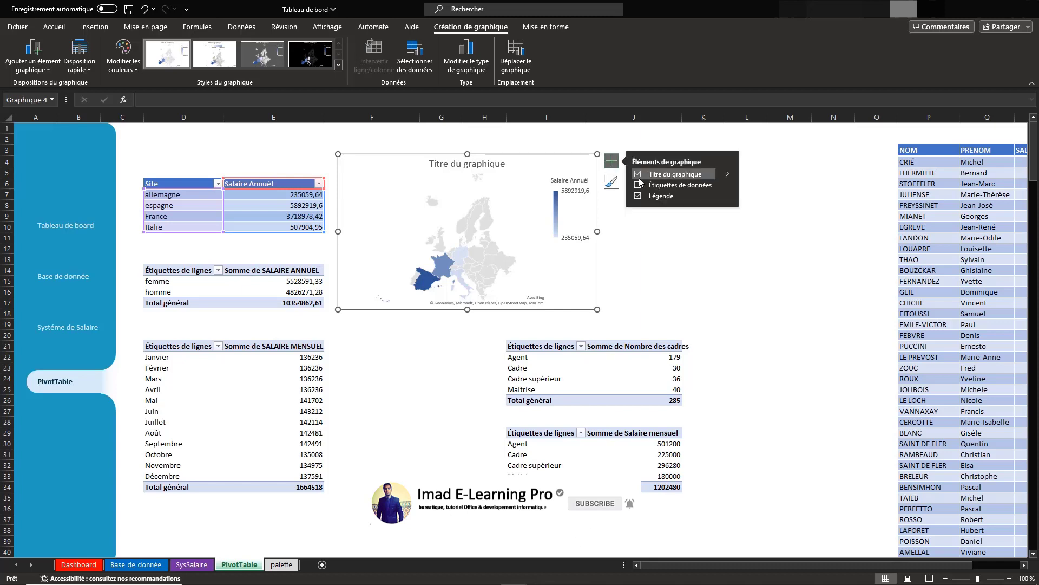
click(638, 174)
click(638, 196)
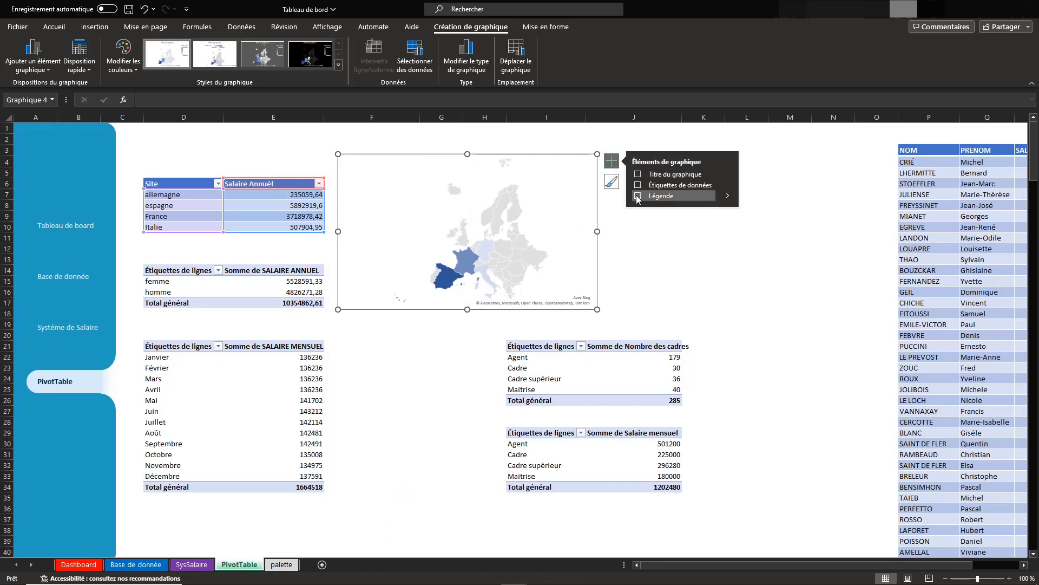
click(637, 196)
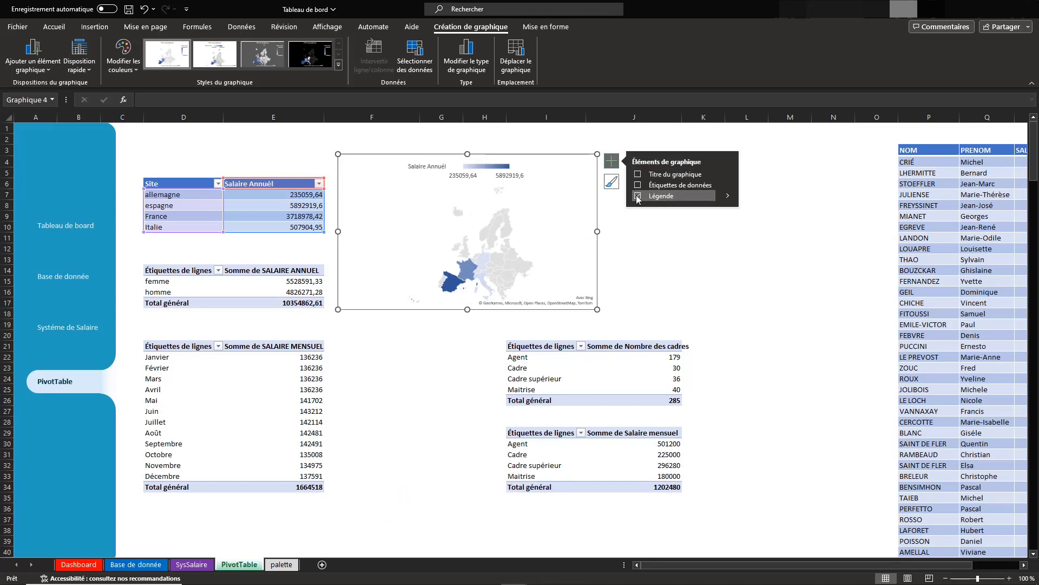
mouse_move(727, 196)
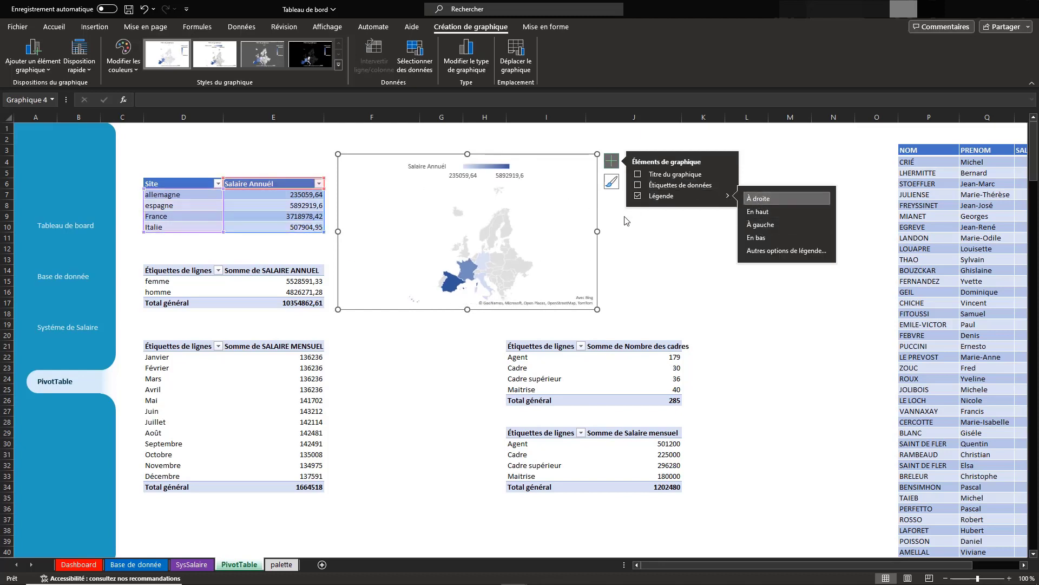
click(758, 198)
Preview the available chart styles on the map chart
click(613, 184)
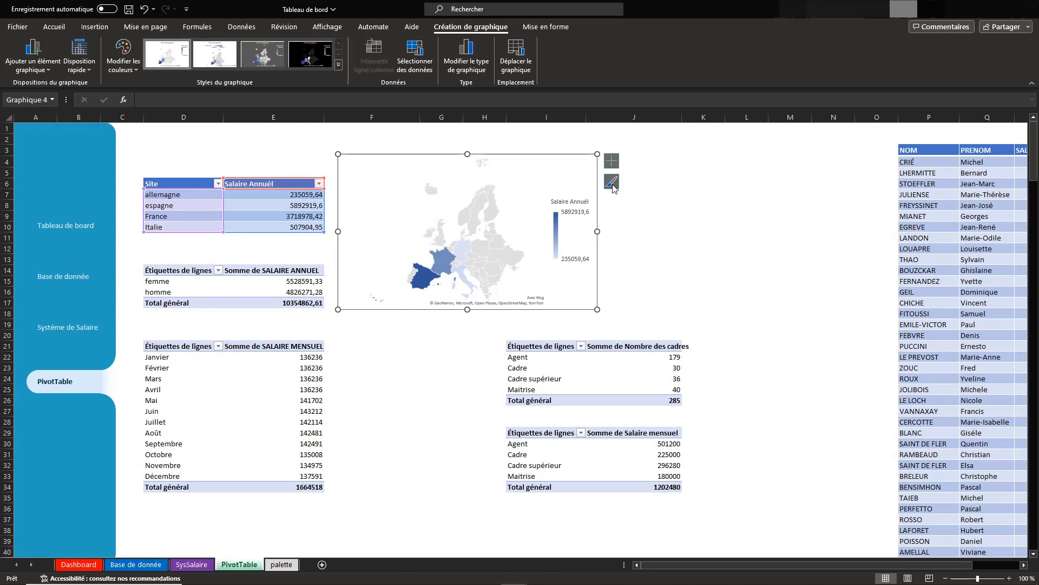
click(612, 185)
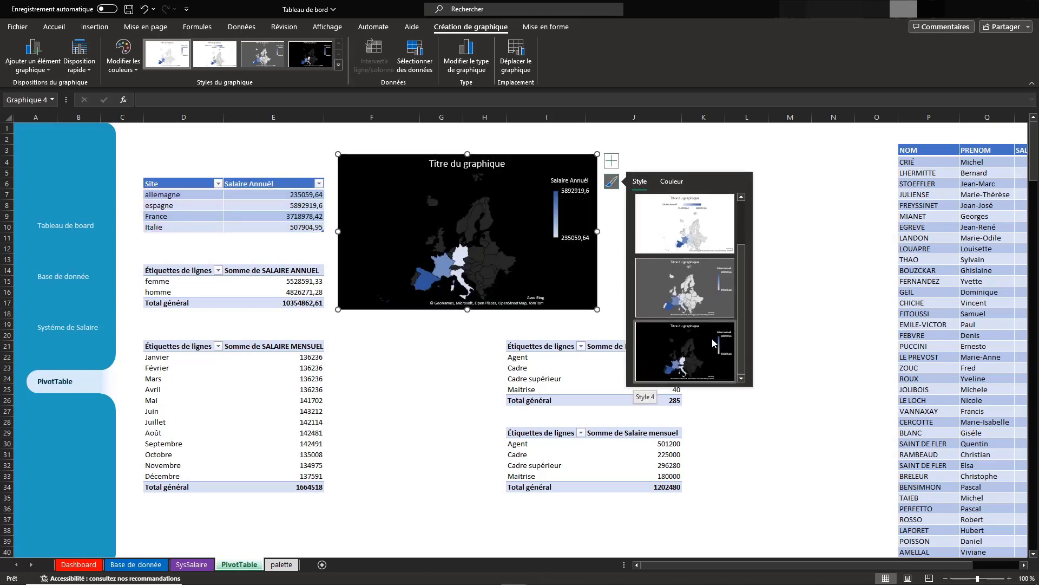
scroll(703, 231, up, 1)
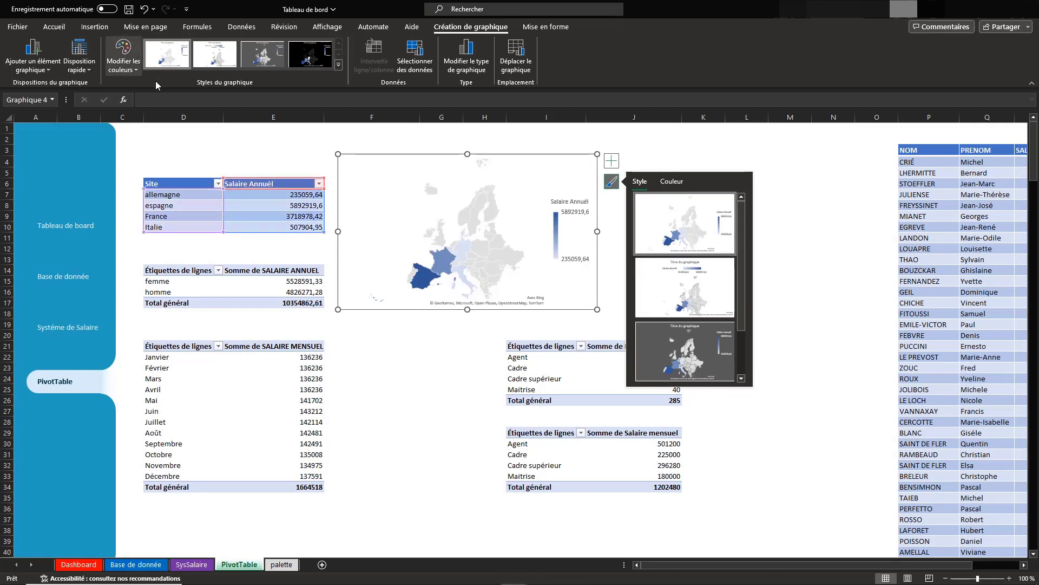
click(617, 185)
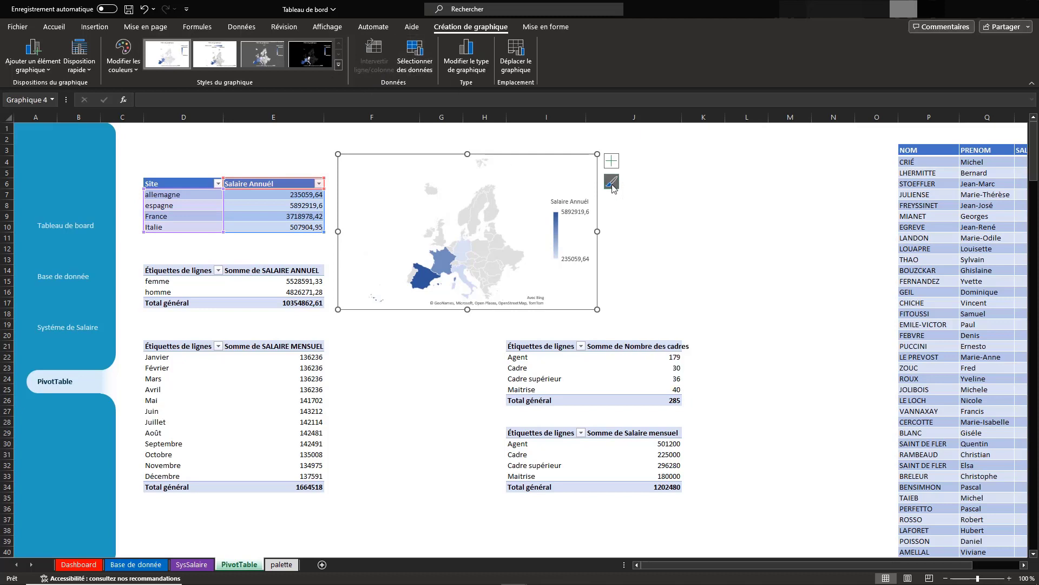
click(616, 184)
click(616, 183)
click(614, 182)
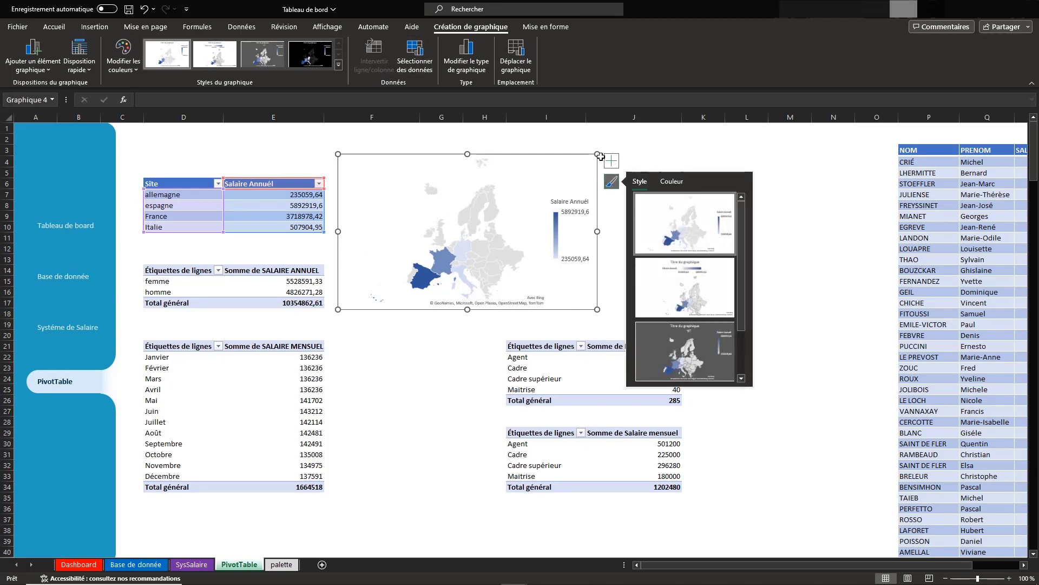
Format the map's chart area with Aucun remplissage for the fill and Aucun trait for the border
right_click(558, 172)
click(577, 486)
click(889, 188)
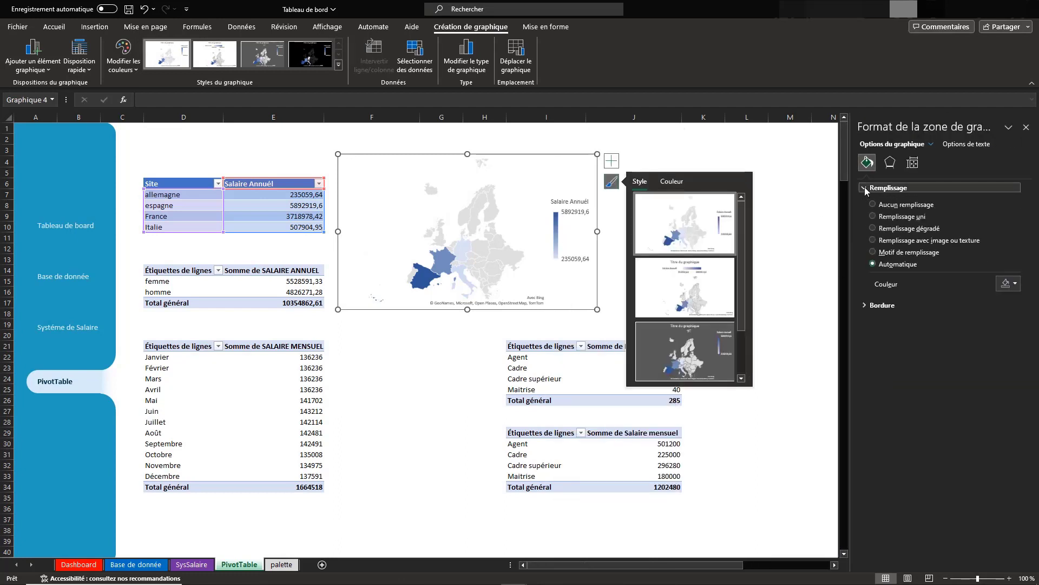
click(874, 204)
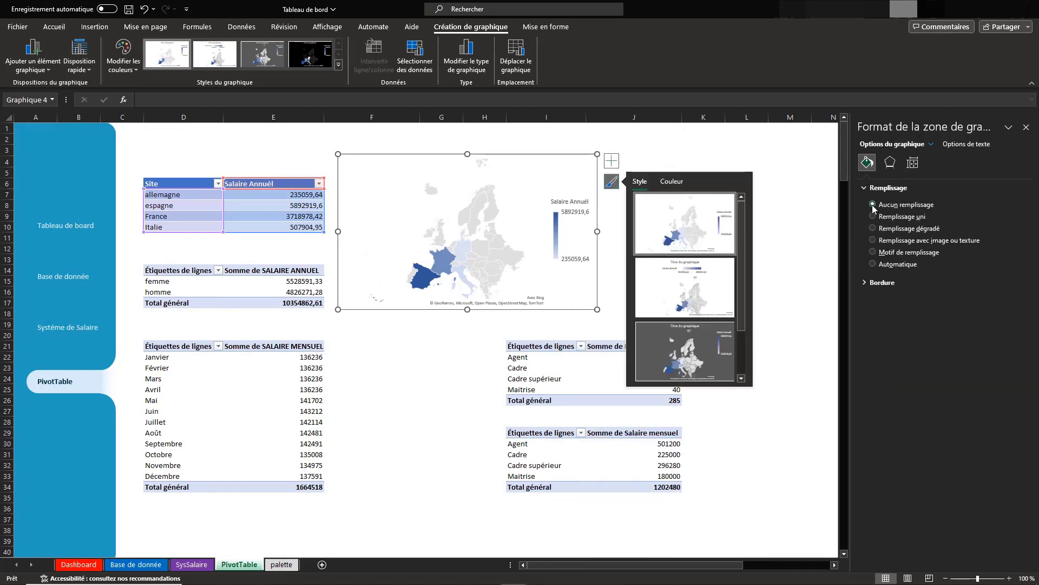
click(865, 283)
click(873, 300)
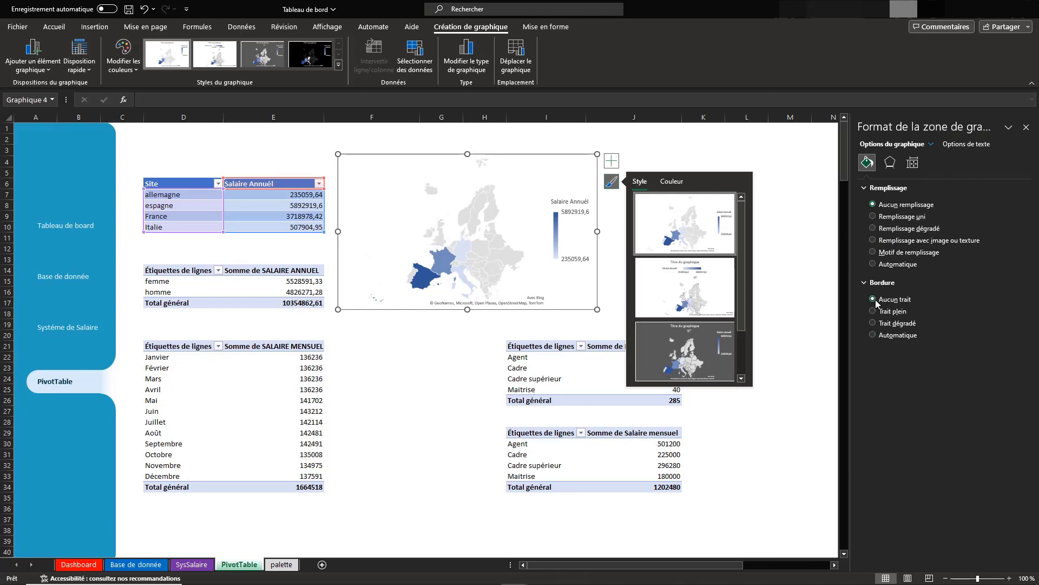
Move the map chart up to row 1, beside the Site table
click(575, 203)
click(571, 202)
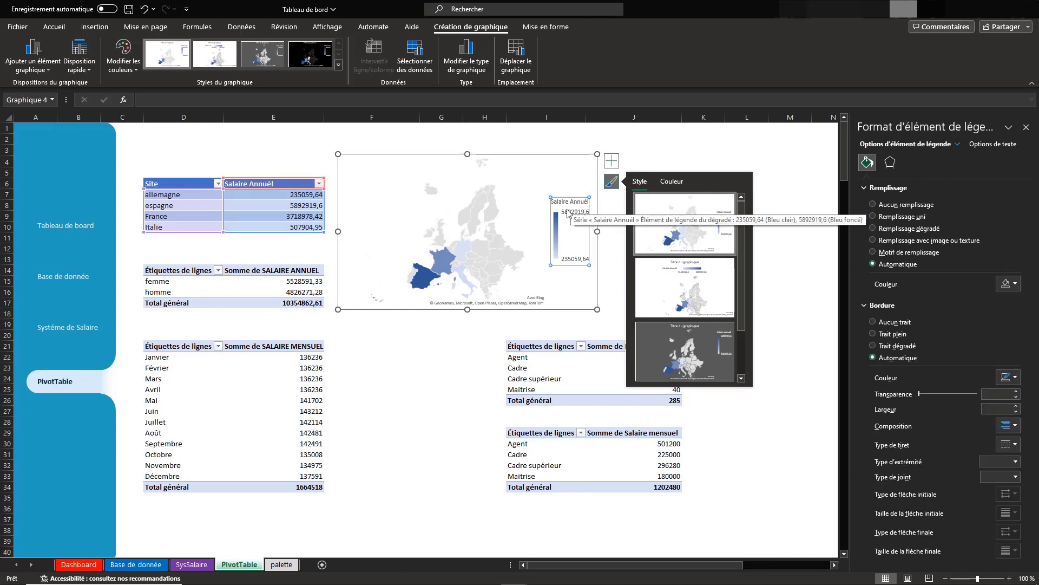
click(515, 198)
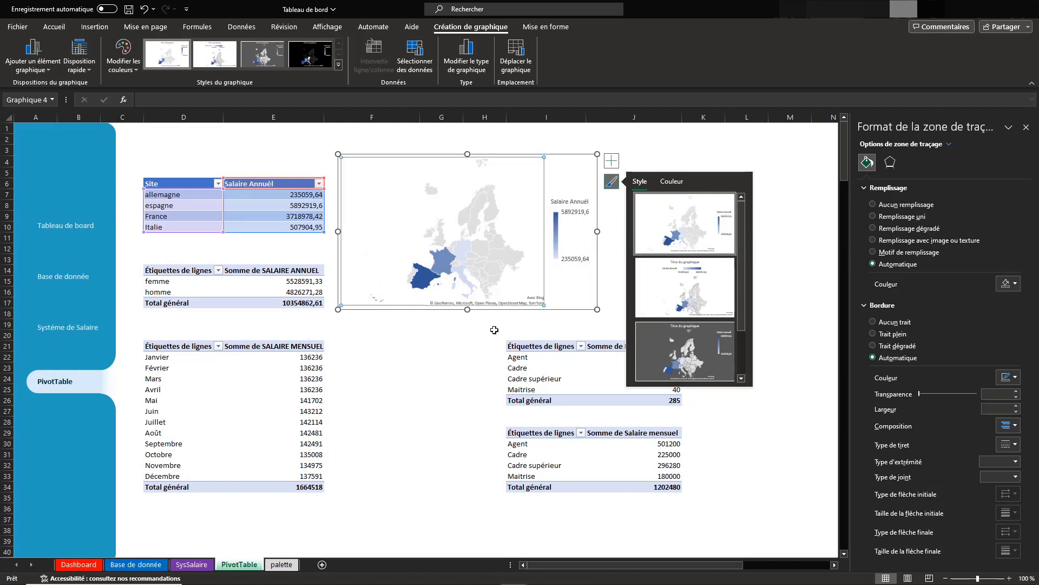
drag(567, 155, 565, 130)
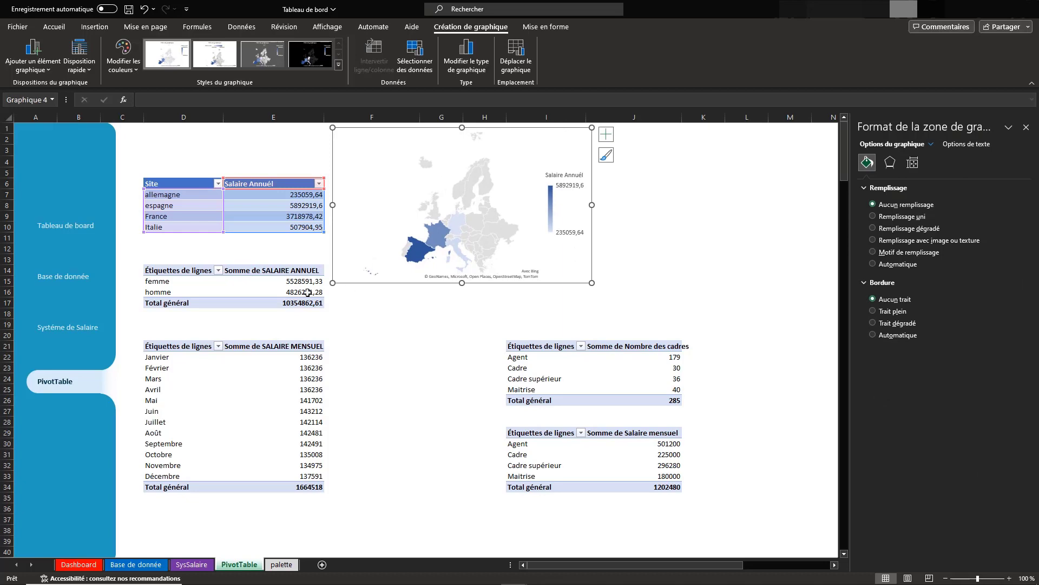
Insert a doughnut chart from the annual salary by gender pivot table, sized about 5.82 × 10.27 cm beside the map chart
click(251, 291)
click(94, 26)
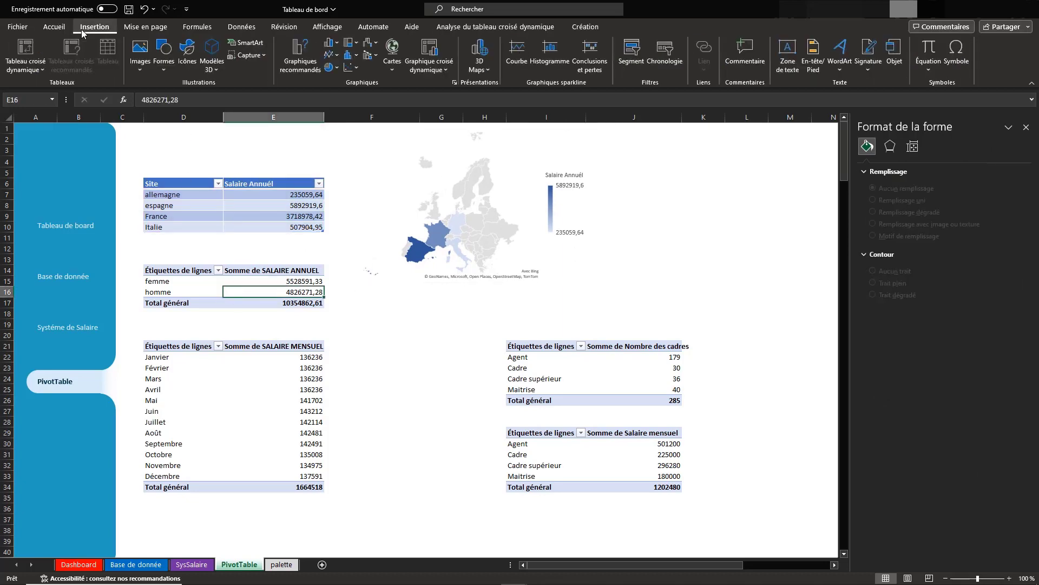
click(332, 67)
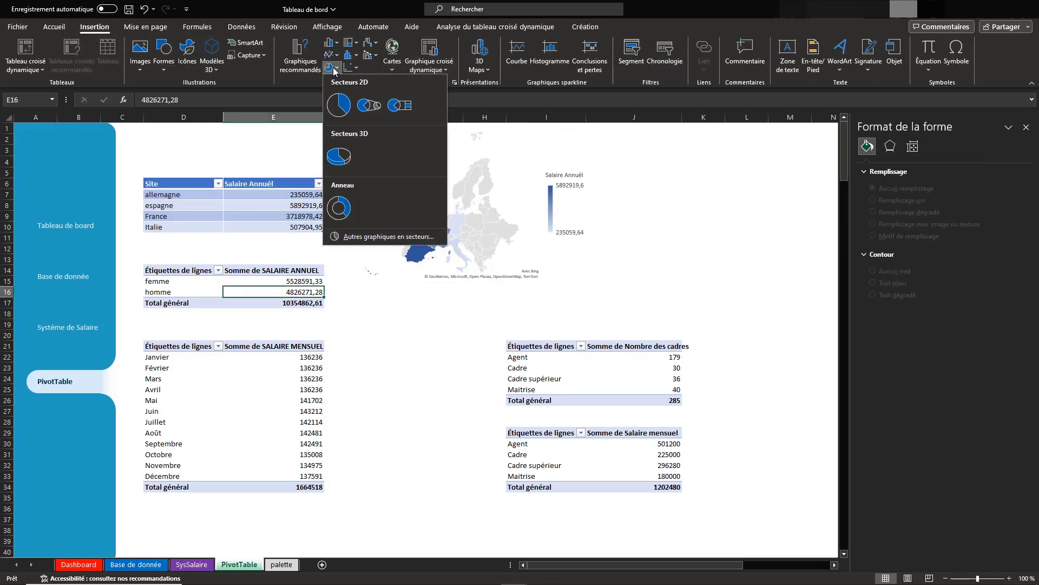
click(339, 207)
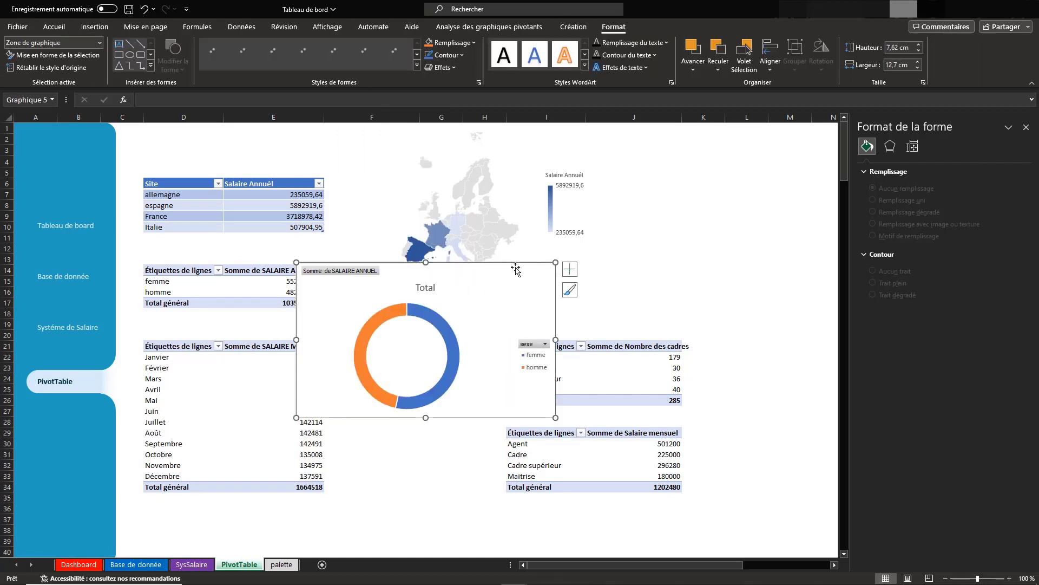
drag(511, 264, 719, 232)
drag(654, 252, 773, 185)
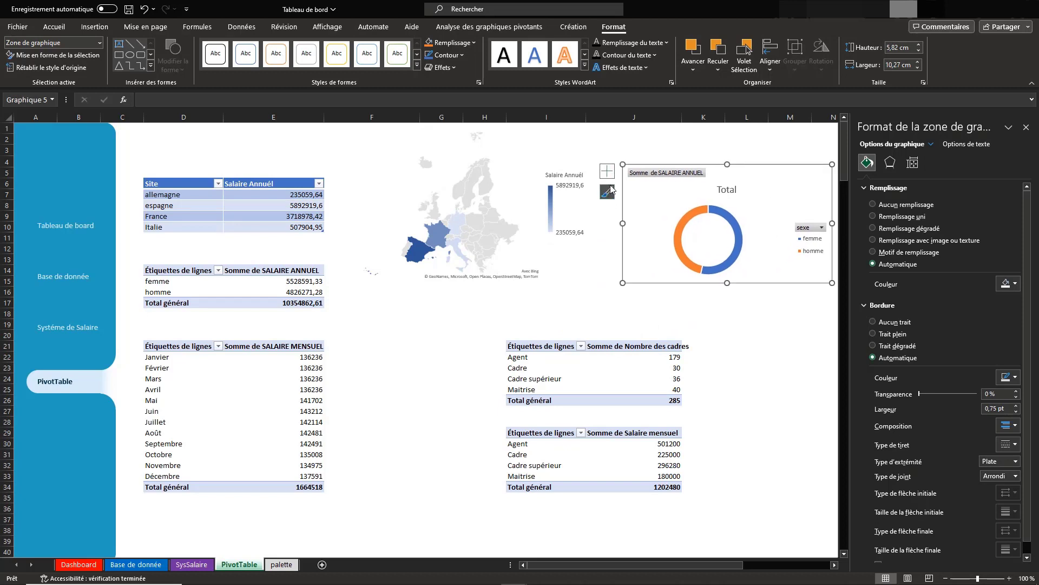
Hide the value and axis field buttons on the doughnut chart
click(607, 171)
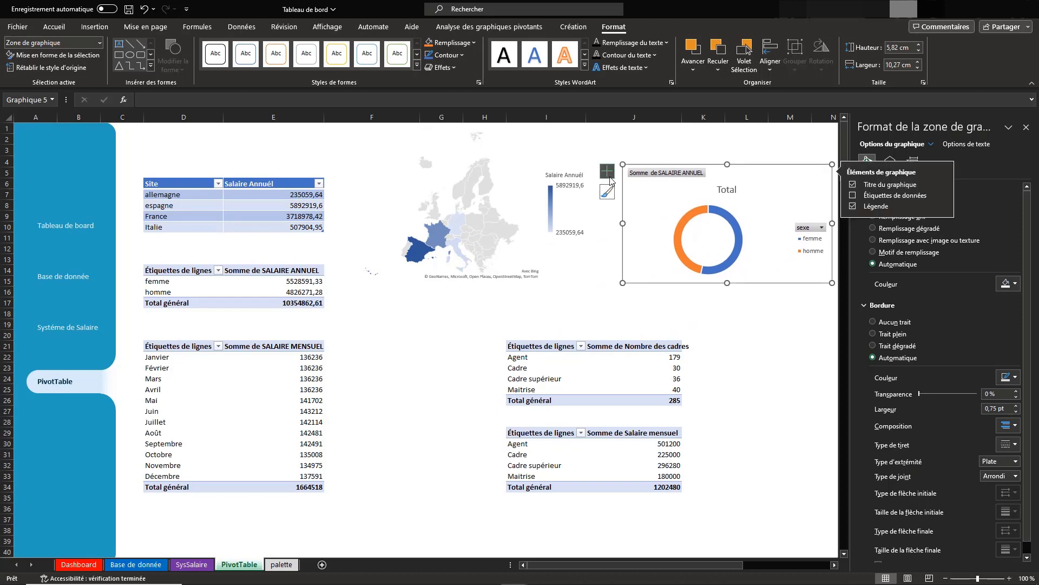
click(815, 229)
right_click(811, 227)
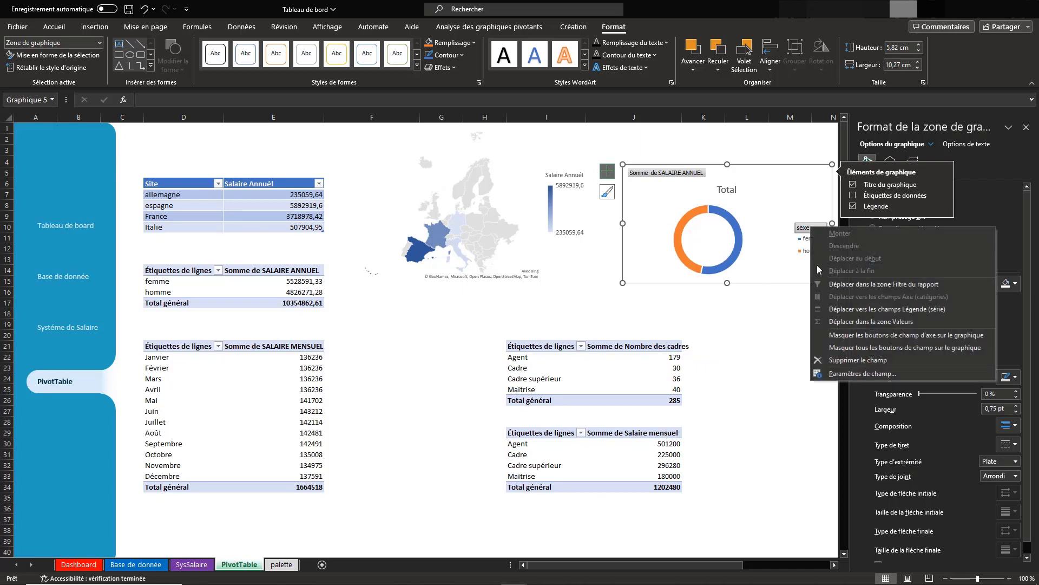
click(834, 363)
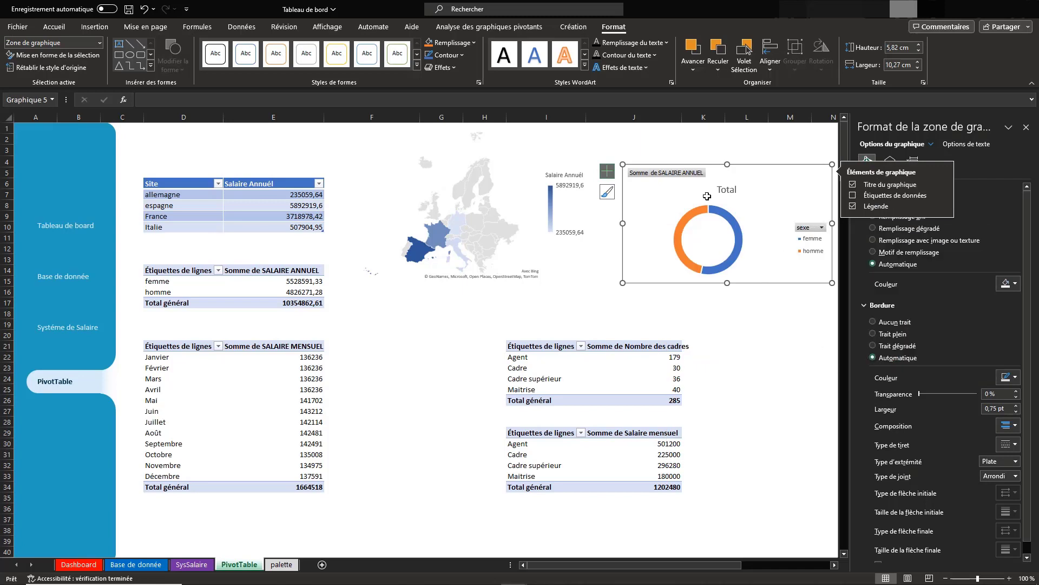
right_click(667, 173)
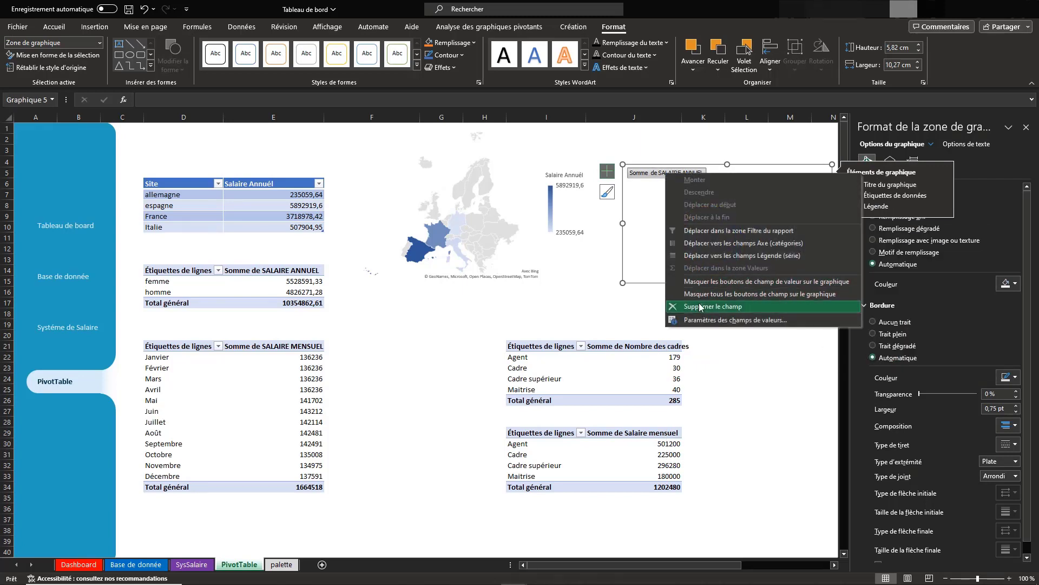
click(738, 281)
right_click(813, 225)
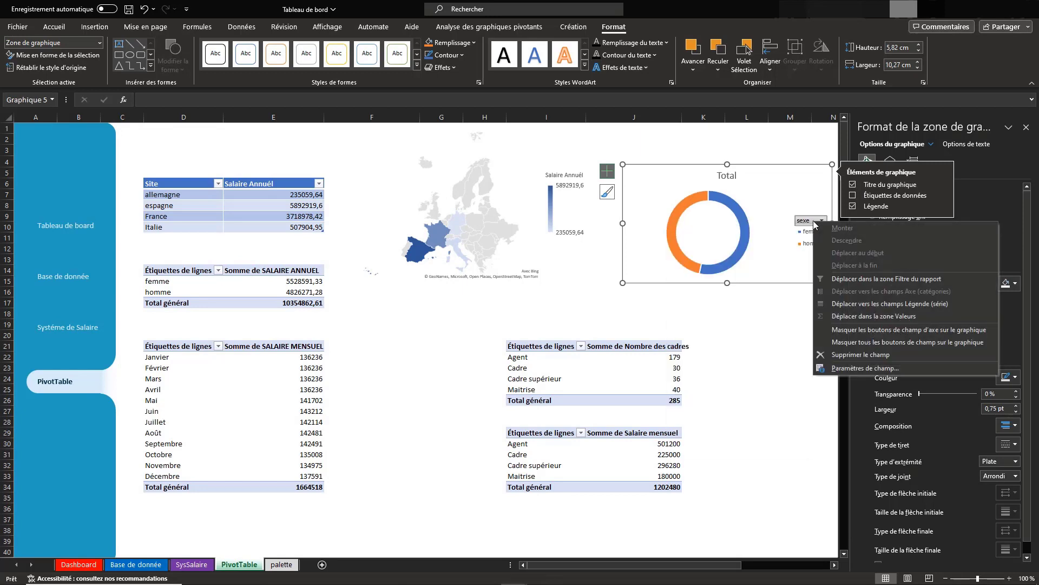
click(835, 329)
Add data labels of the Légende de données type to the doughnut chart's series
click(724, 195)
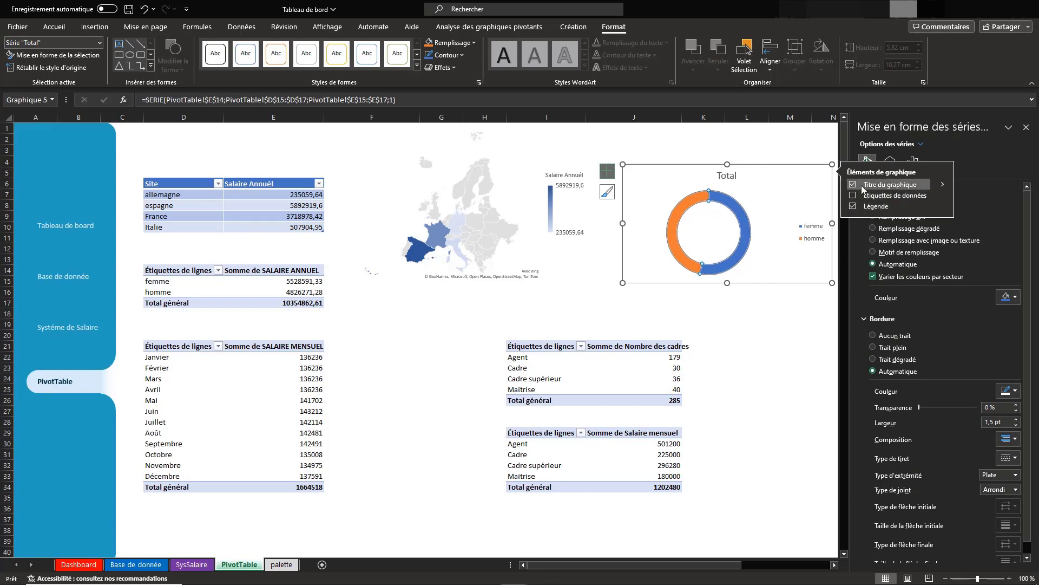
click(943, 195)
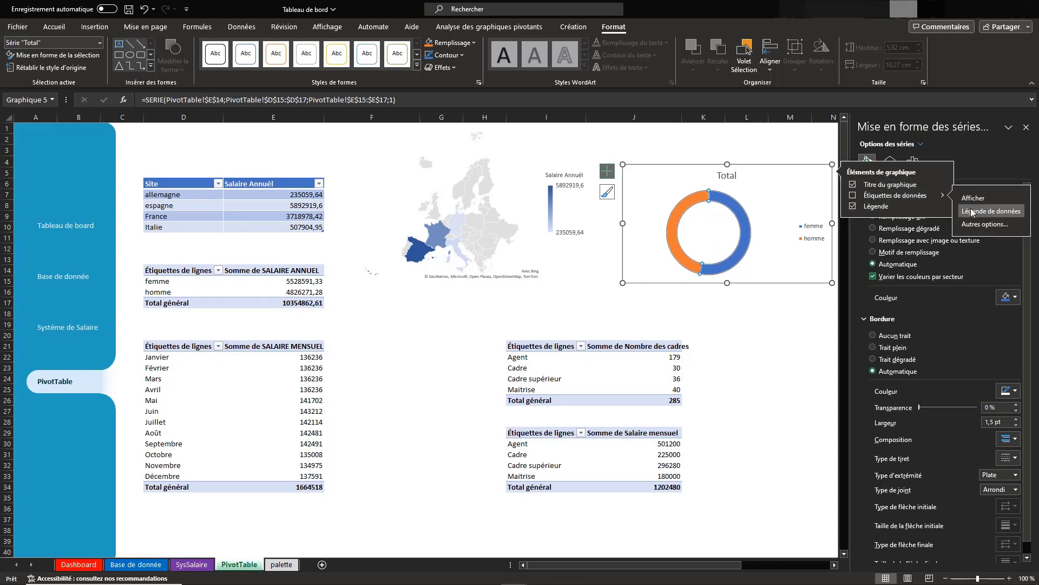
click(971, 213)
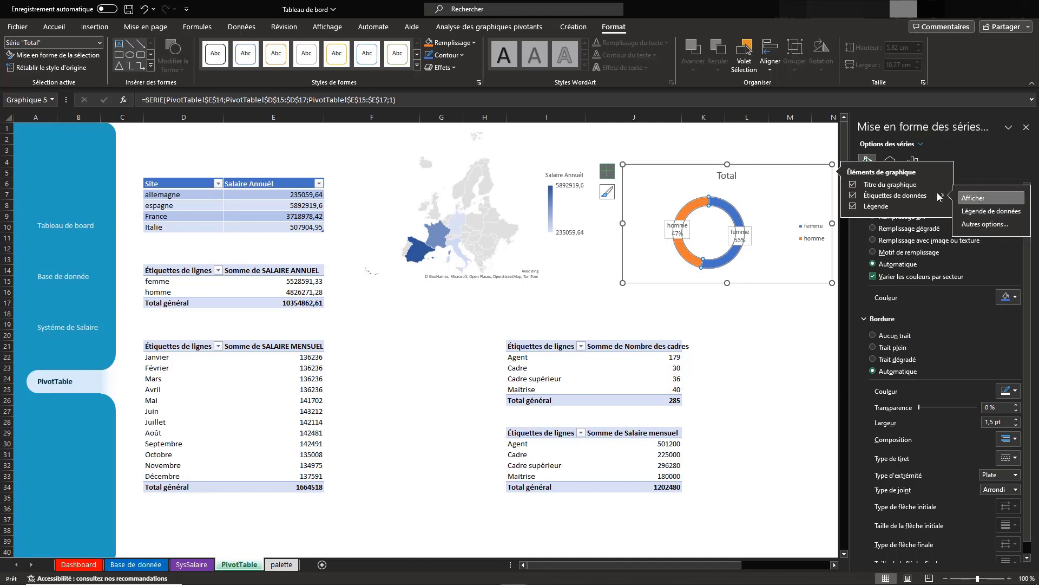
Format the doughnut chart's area with Aucun remplissage for the fill and Aucun trait for the border
click(763, 222)
click(815, 148)
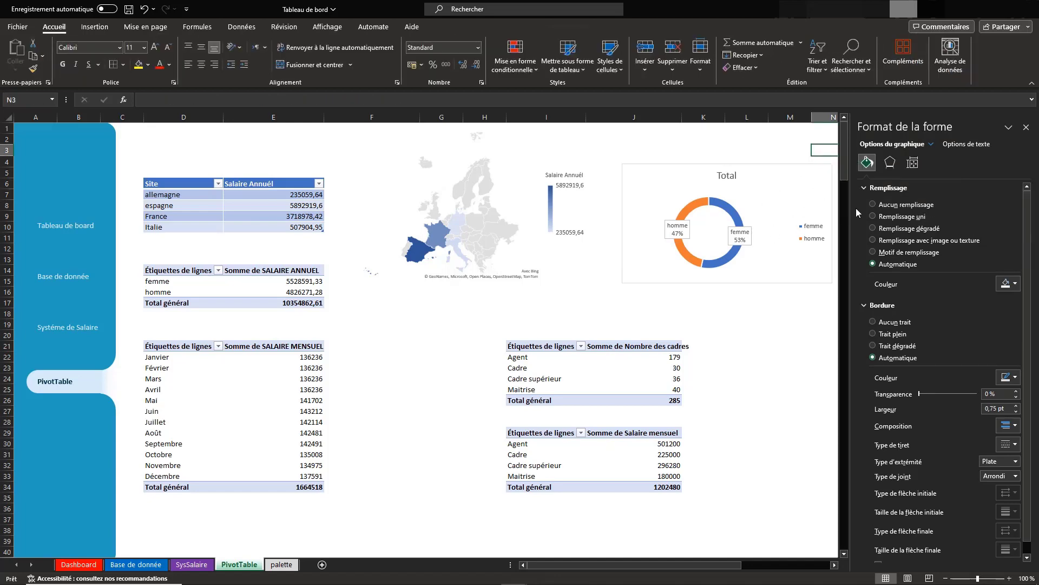
click(792, 207)
click(874, 205)
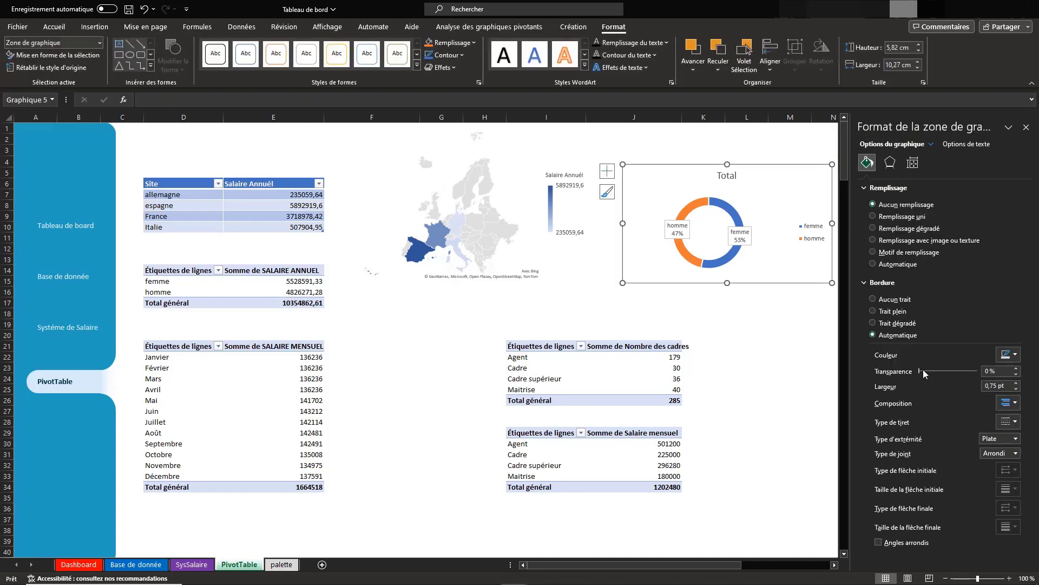
click(872, 300)
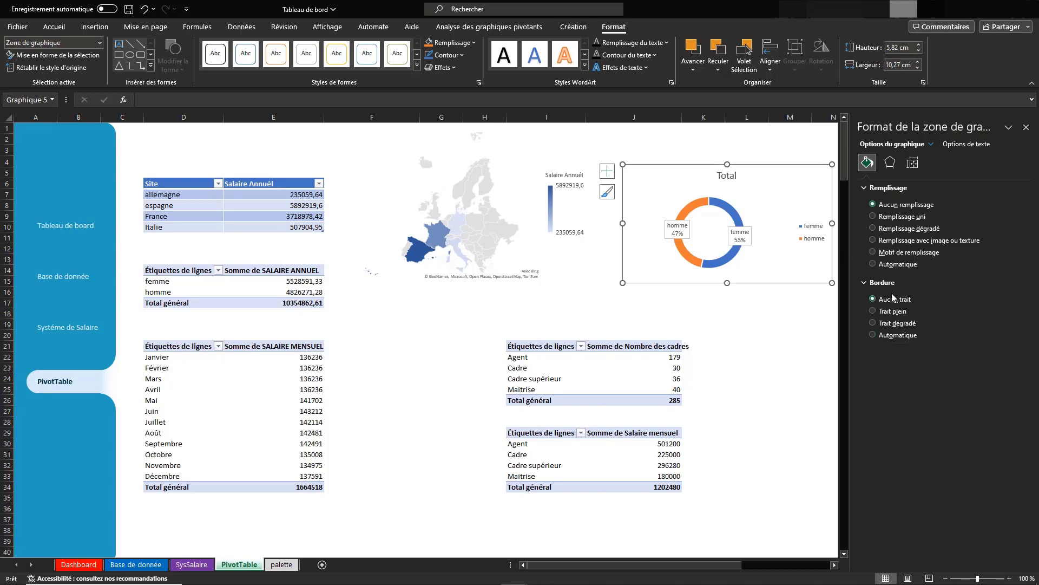
click(686, 209)
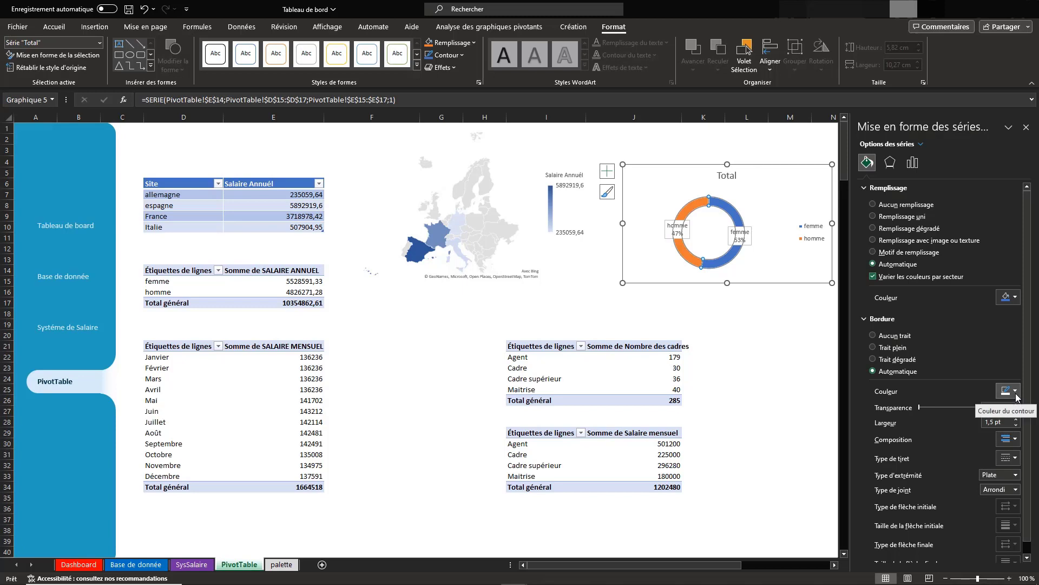
Insert a SITE slicer for the monthly salary pivot table and place it beside that table
click(276, 378)
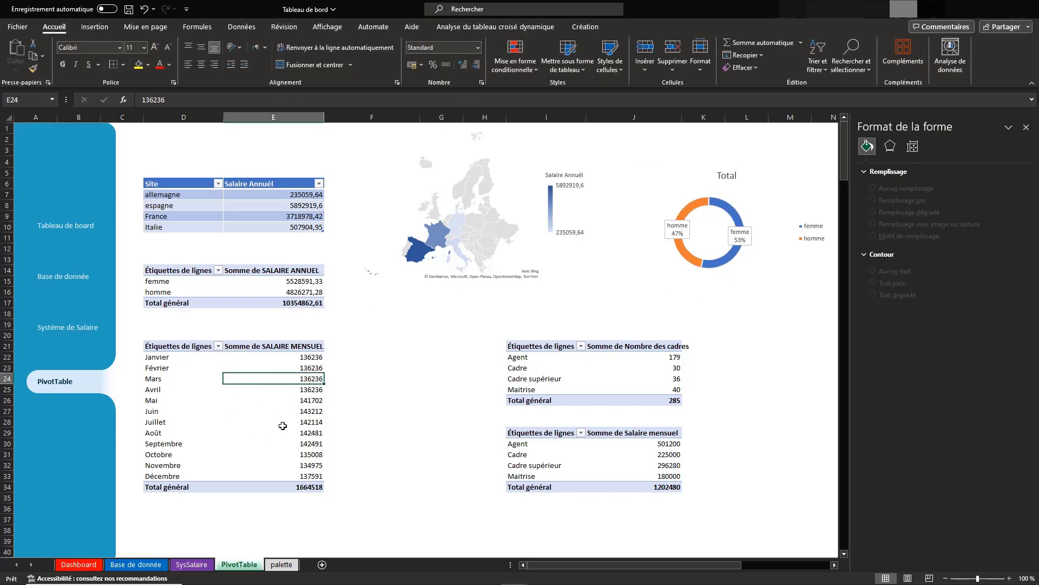
click(106, 27)
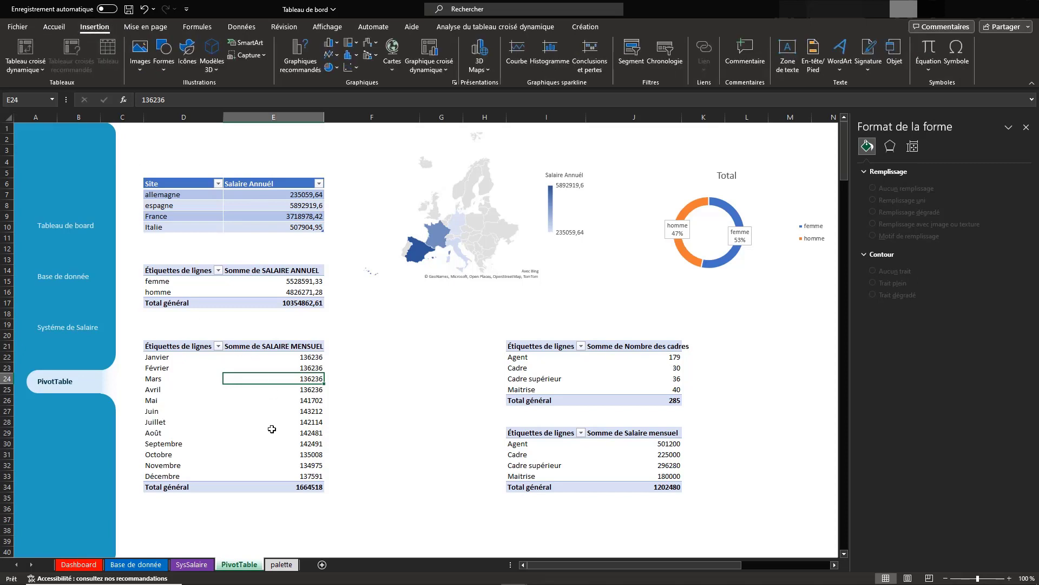
click(631, 59)
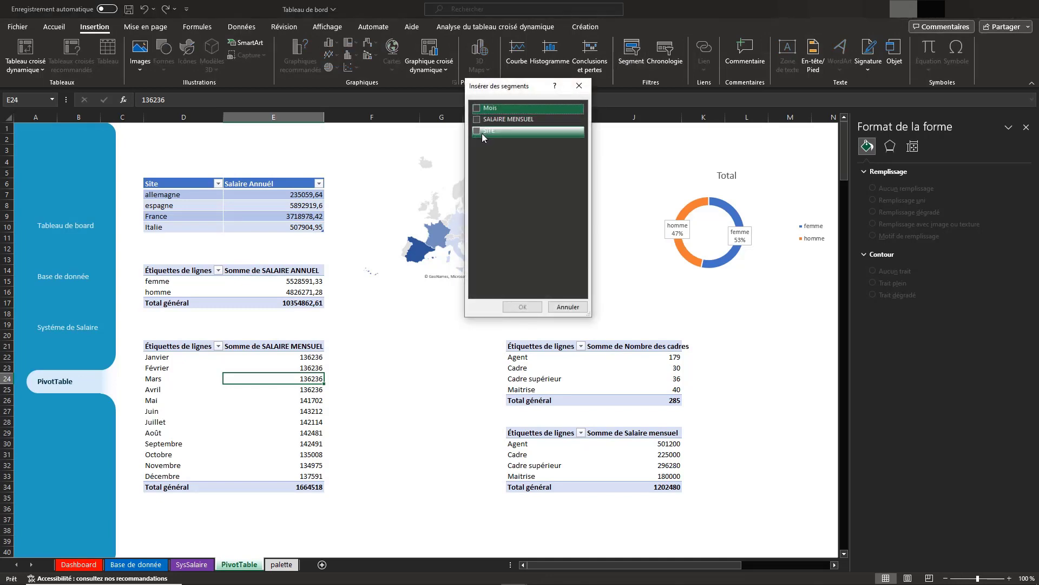
click(477, 132)
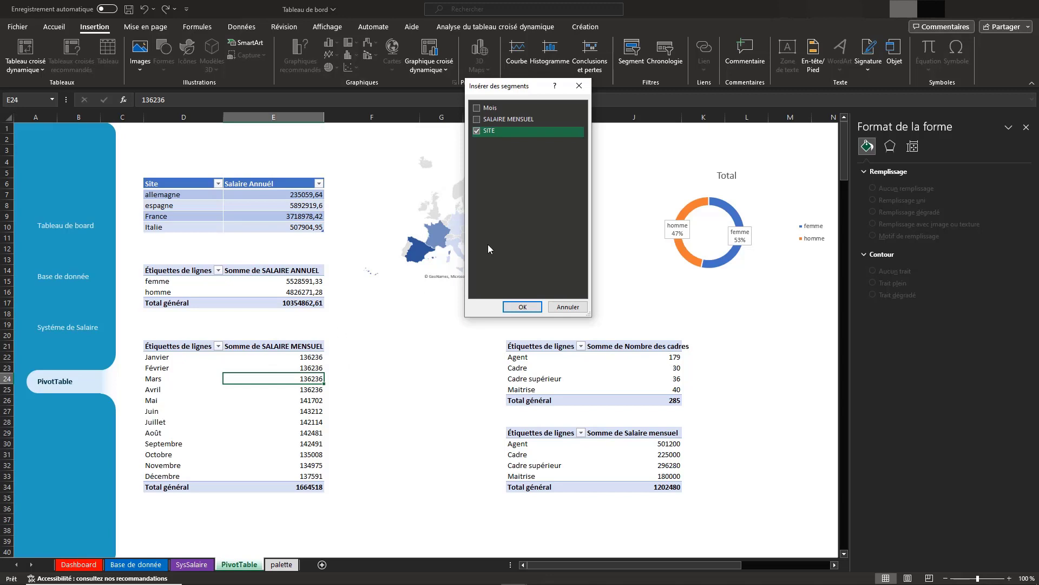
click(526, 306)
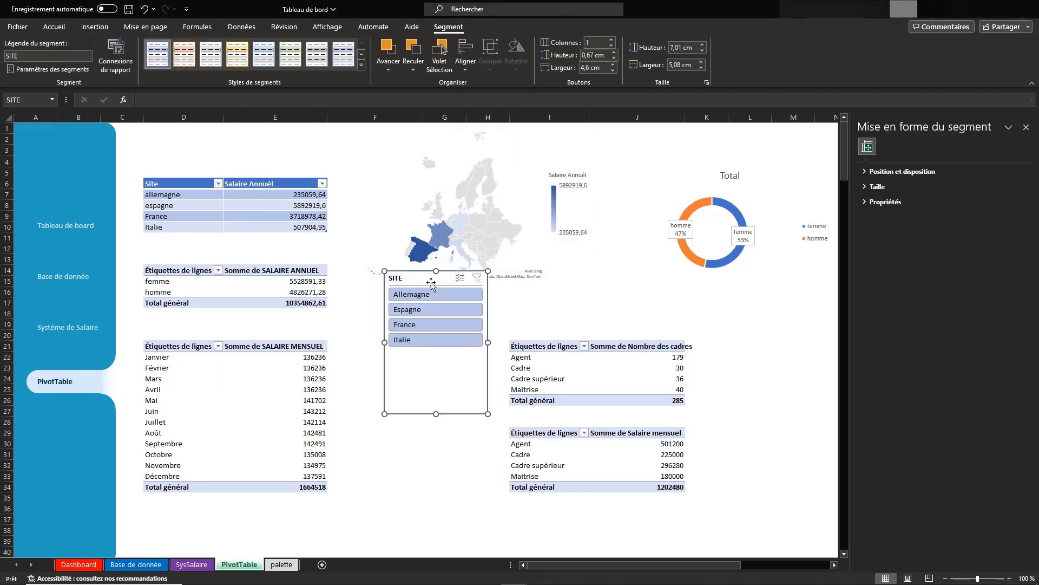
drag(430, 285, 390, 363)
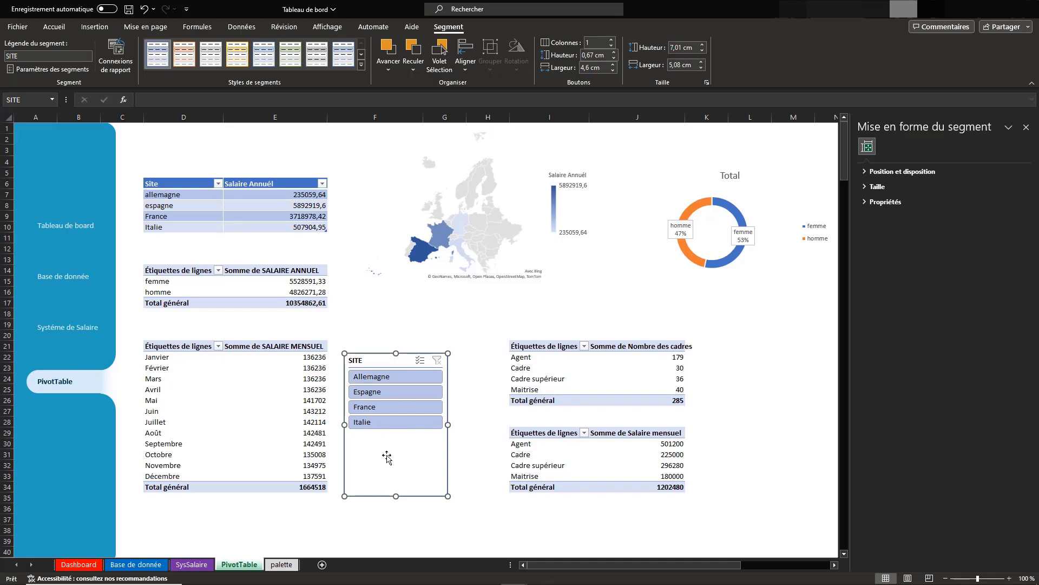
Test the SITE slicer on the monthly salaries with France and Espagne, and reselect all four countries
click(370, 411)
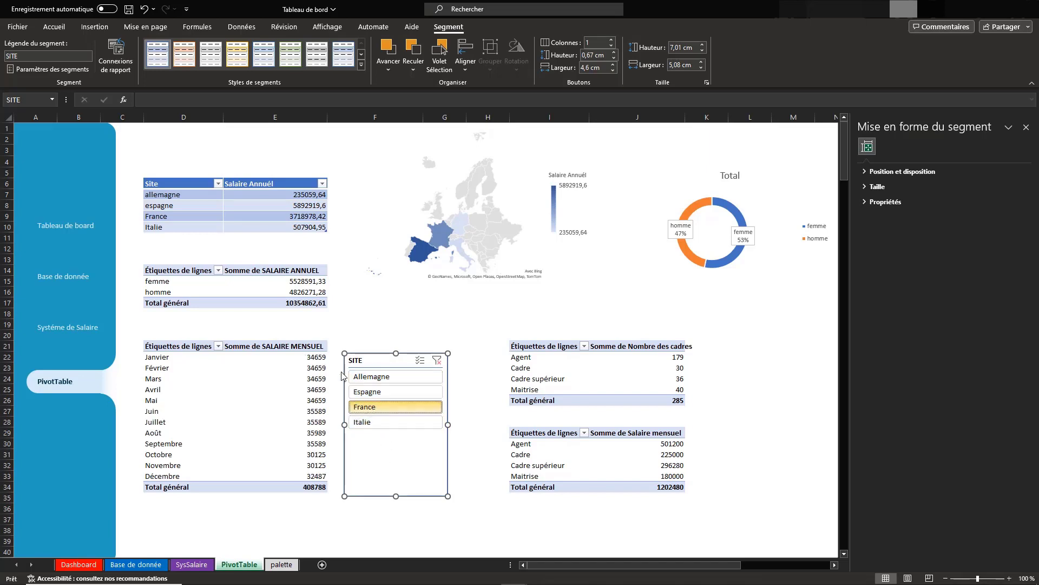
click(392, 383)
click(370, 394)
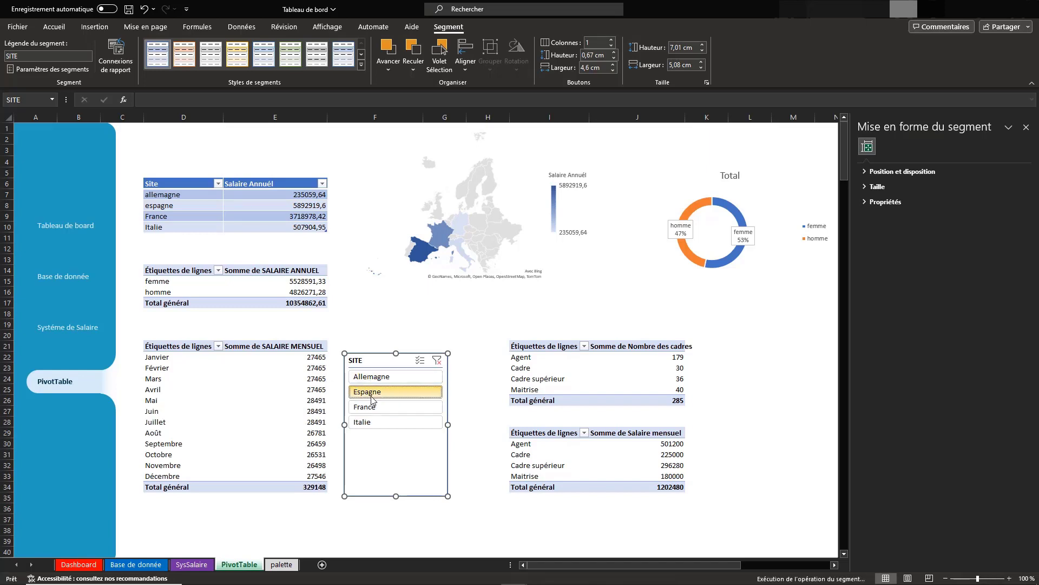
click(371, 412)
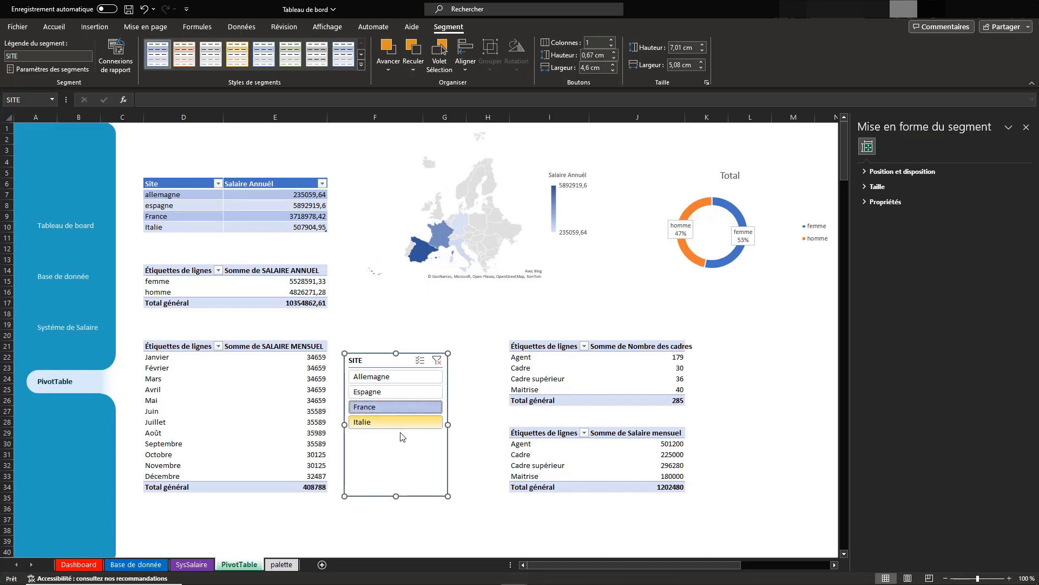
ctrl+click(374, 422)
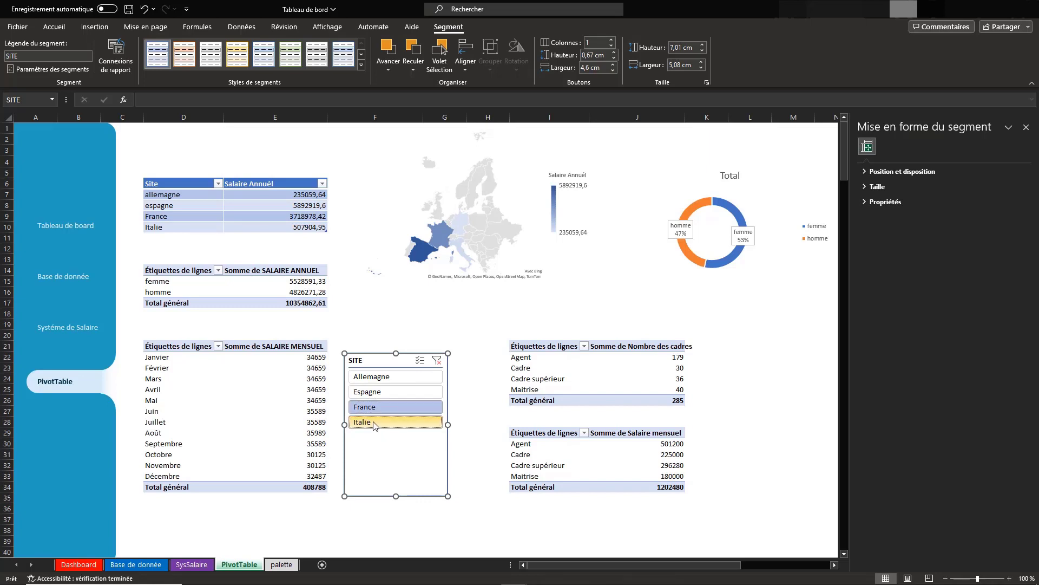
ctrl+click(401, 389)
ctrl+click(377, 378)
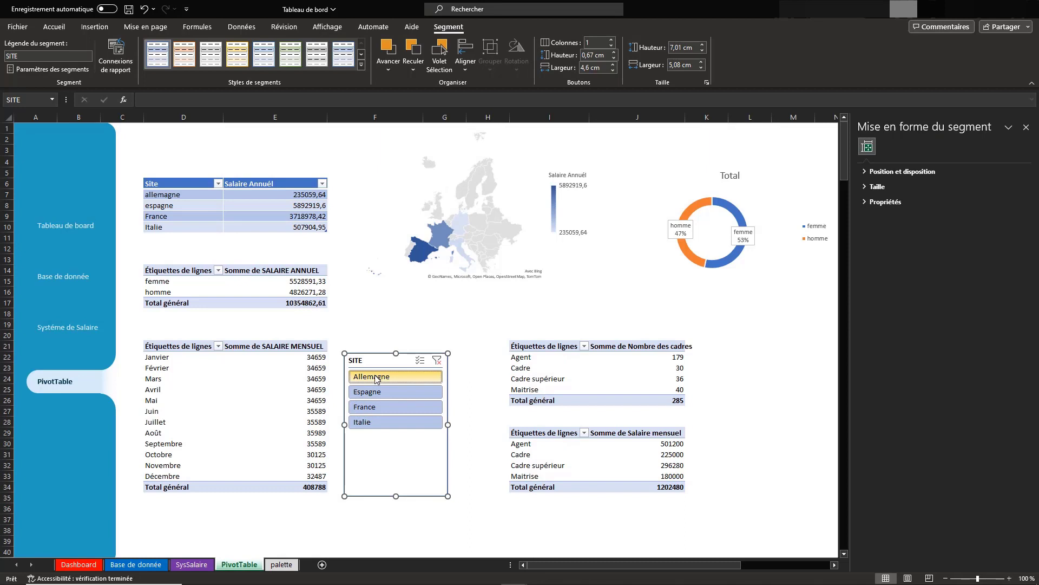
ctrl+click(378, 378)
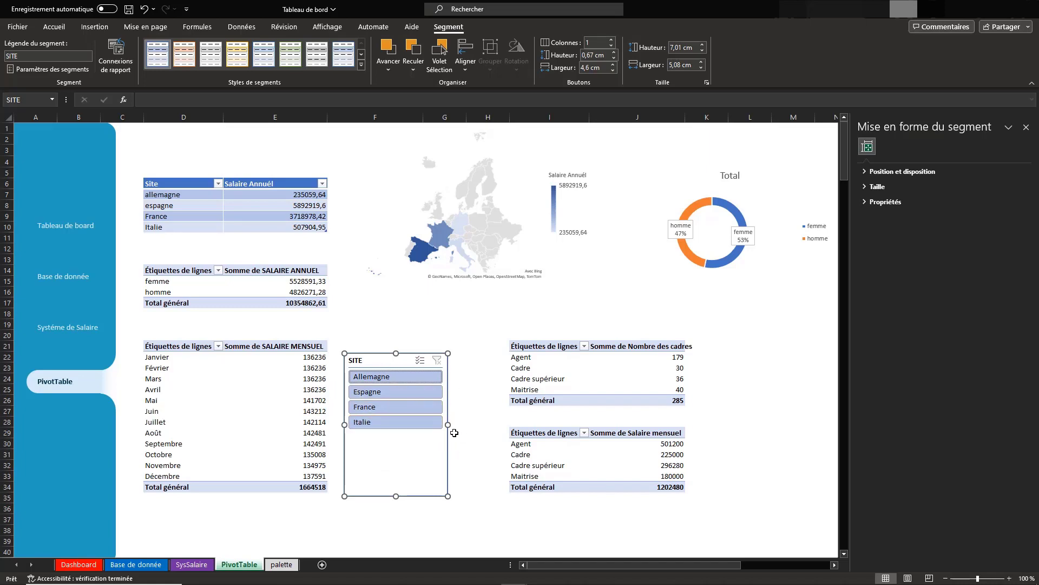
Resize the SITE slicer to about 7.25 cm wide and 2.67 cm high with 2 columns, closer to the monthly salary table
drag(448, 425, 492, 425)
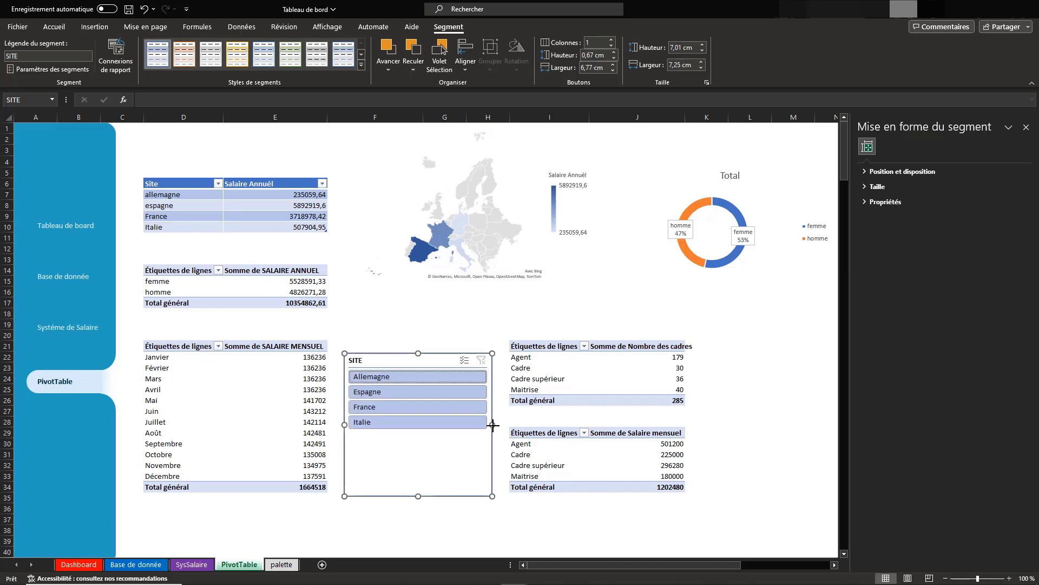
click(612, 39)
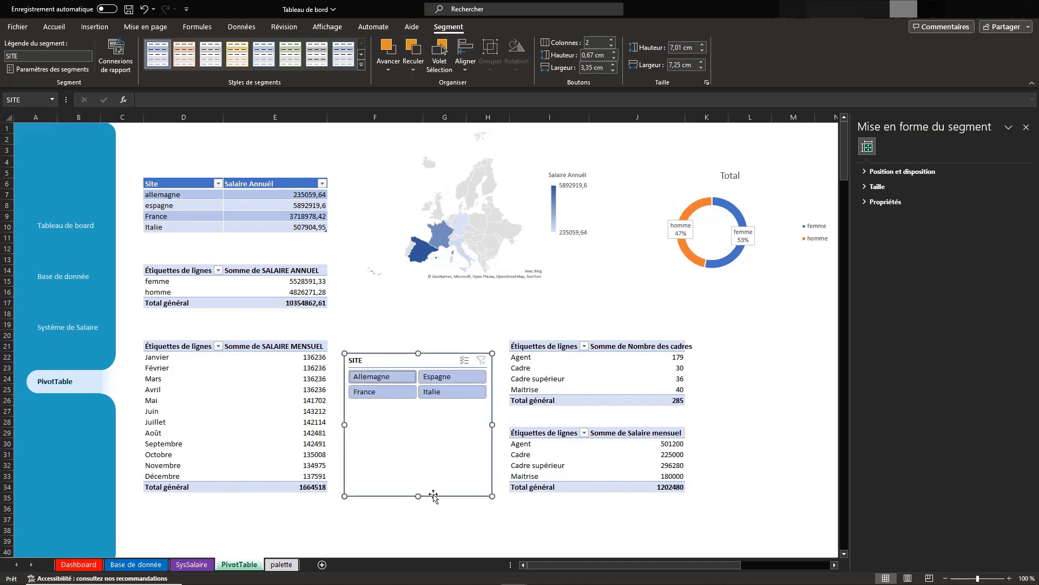
drag(418, 490, 416, 407)
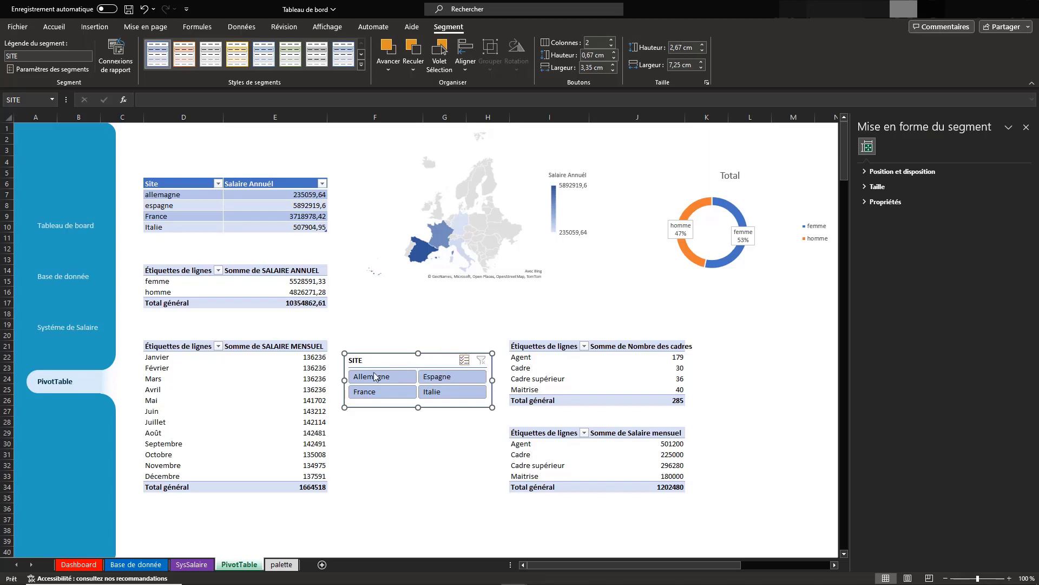
drag(372, 363, 363, 362)
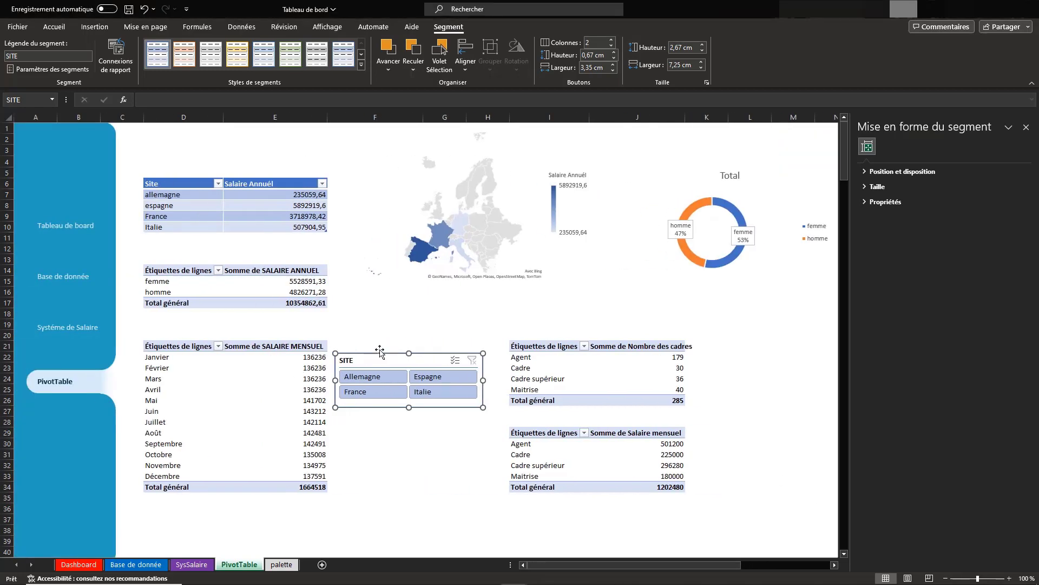
Turn off Afficher en-tête in the SITE slicer's settings
click(51, 69)
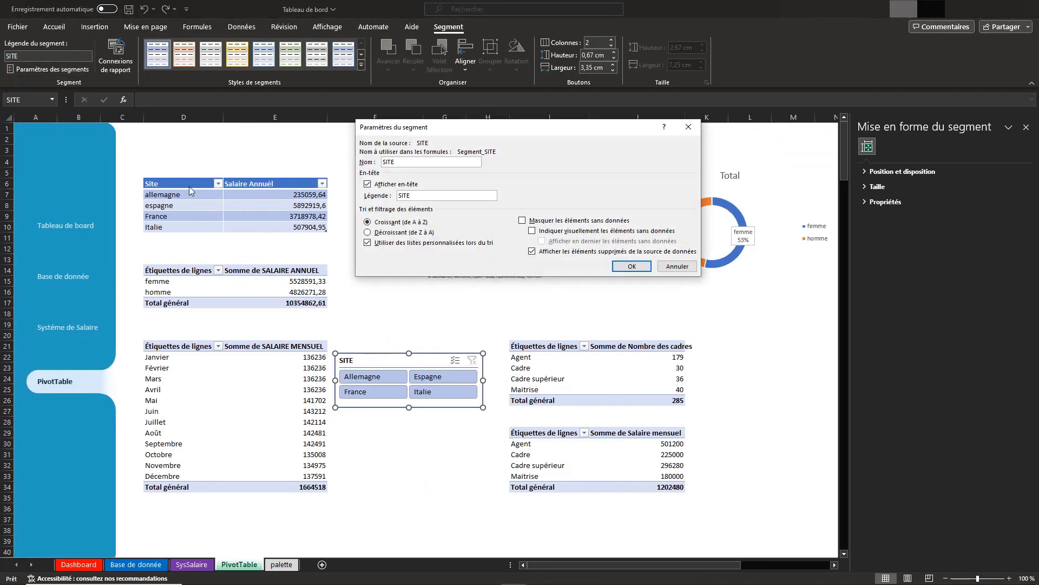
click(368, 184)
click(632, 266)
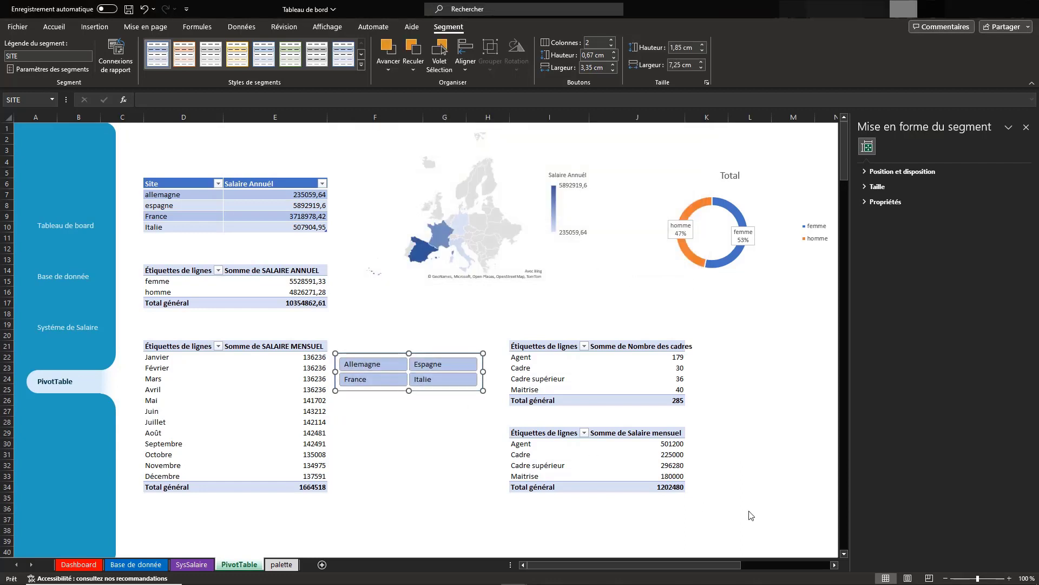
scroll(591, 375, right, 5)
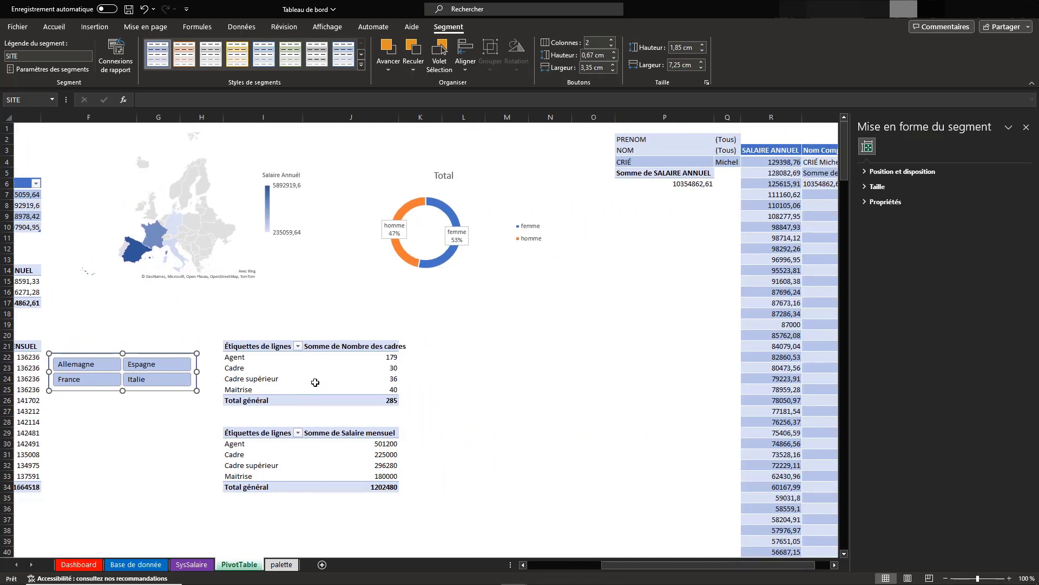
Insert a clustered bar chart (Barres groupées) from the Nombre des cadres pivot table
click(320, 380)
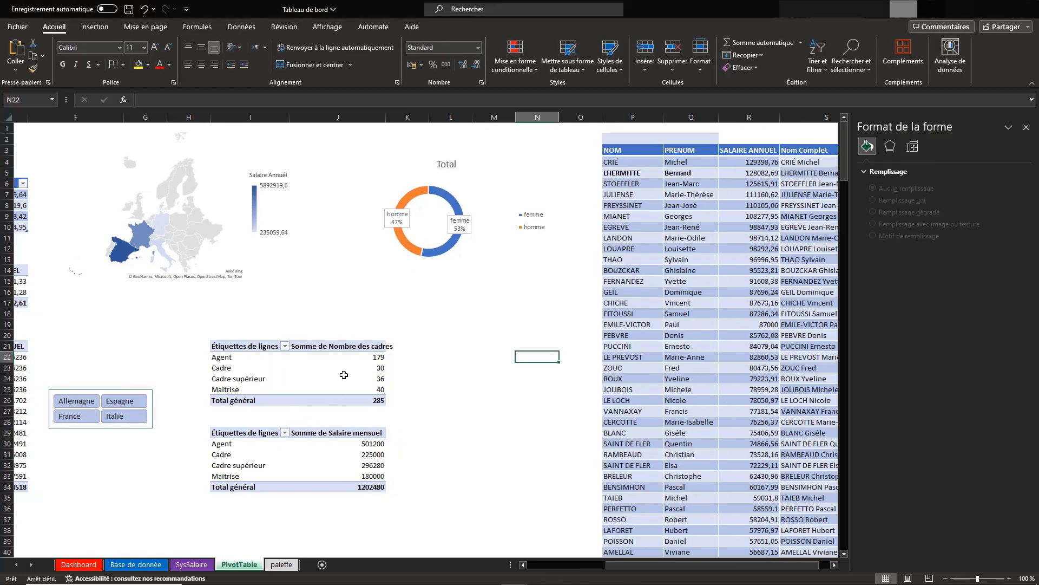
click(344, 375)
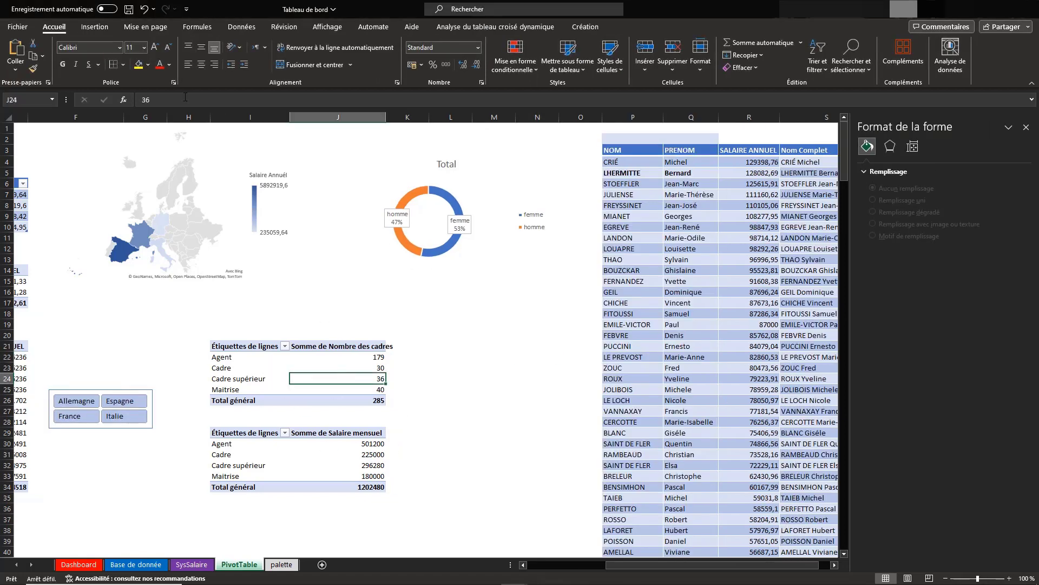
click(95, 26)
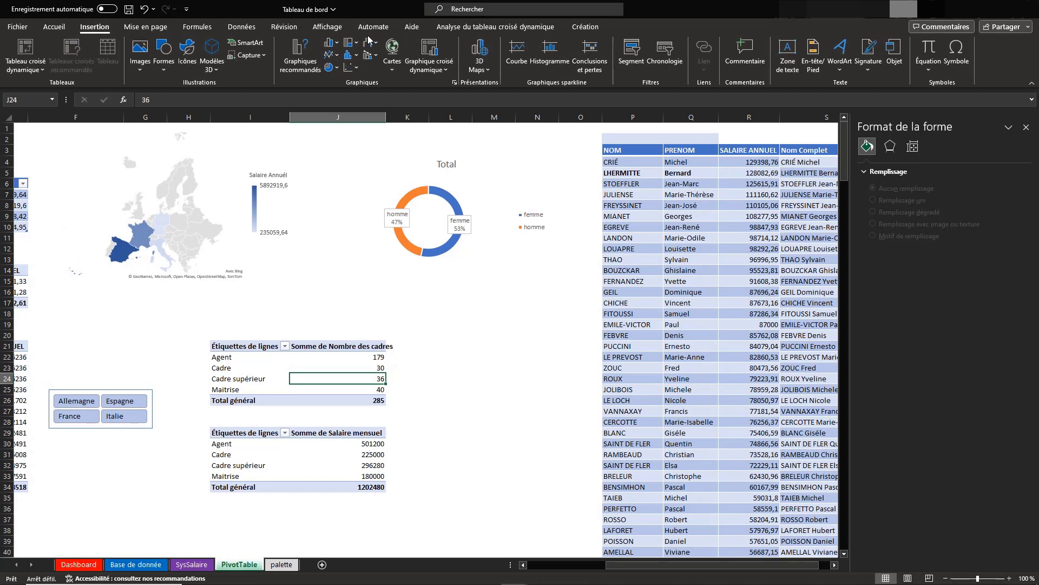
click(328, 48)
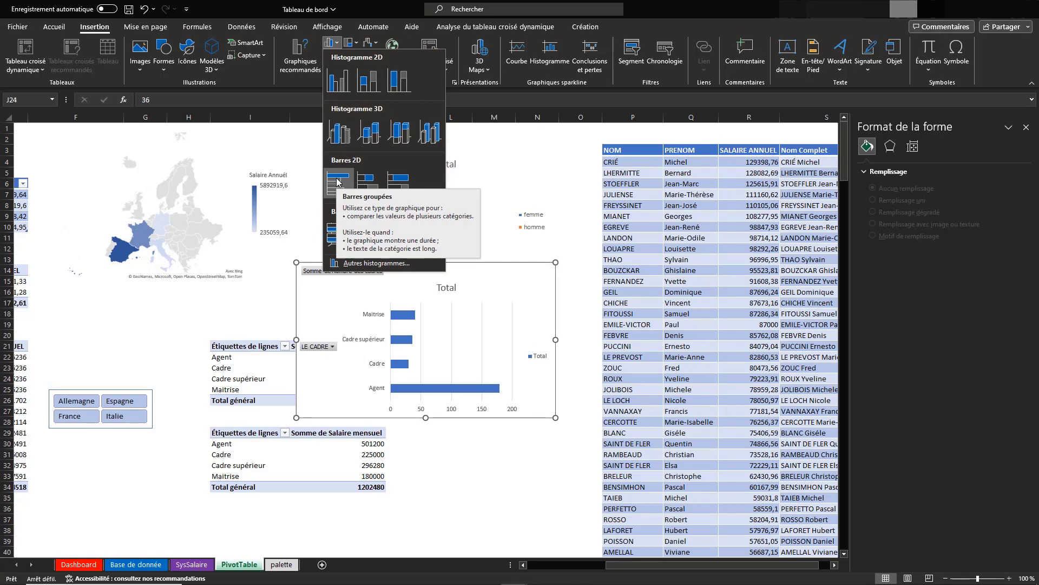
click(337, 182)
Hide the value and axis field buttons on the Nombre des cadres bar chart
right_click(344, 272)
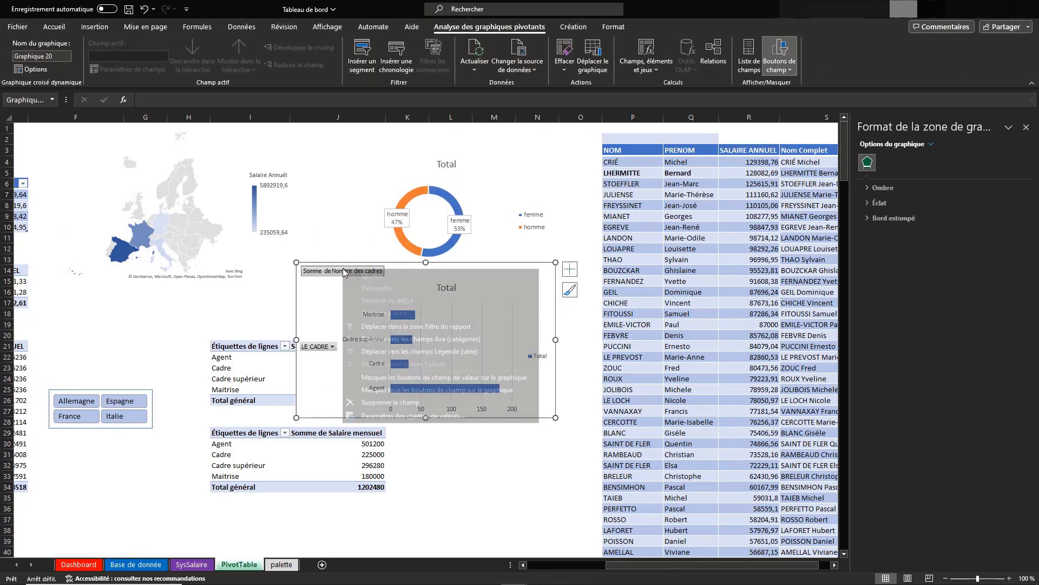
click(390, 377)
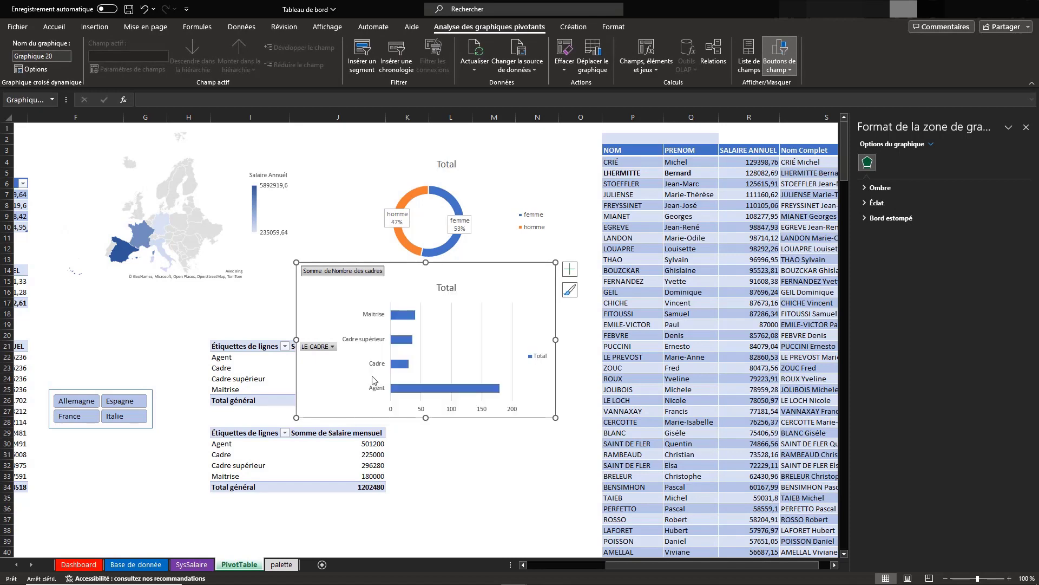
click(316, 342)
right_click(316, 338)
click(360, 447)
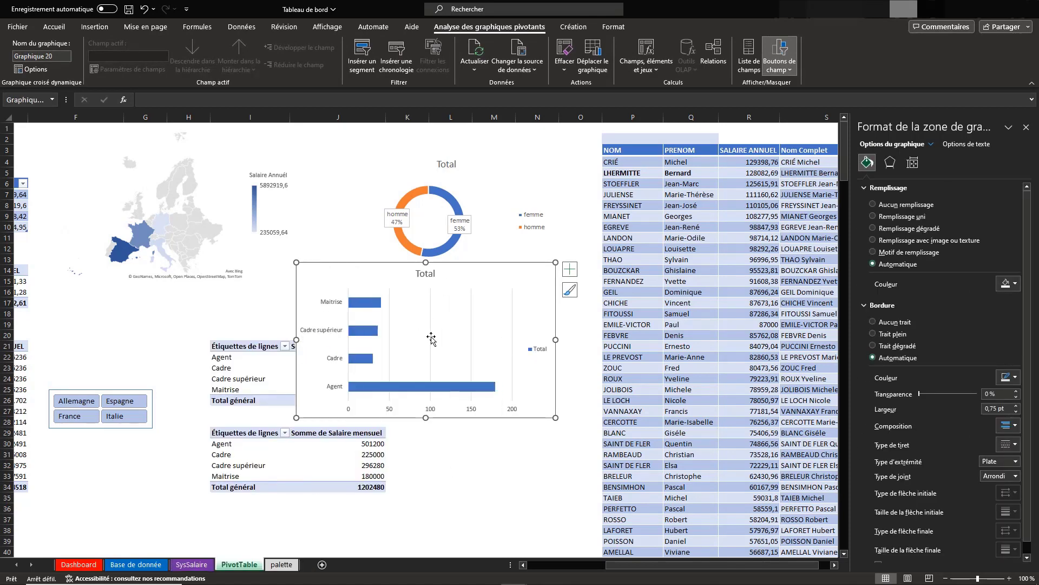
Remove the title, gridlines and legend from the Nombre des cadres bar chart
click(425, 273)
click(570, 269)
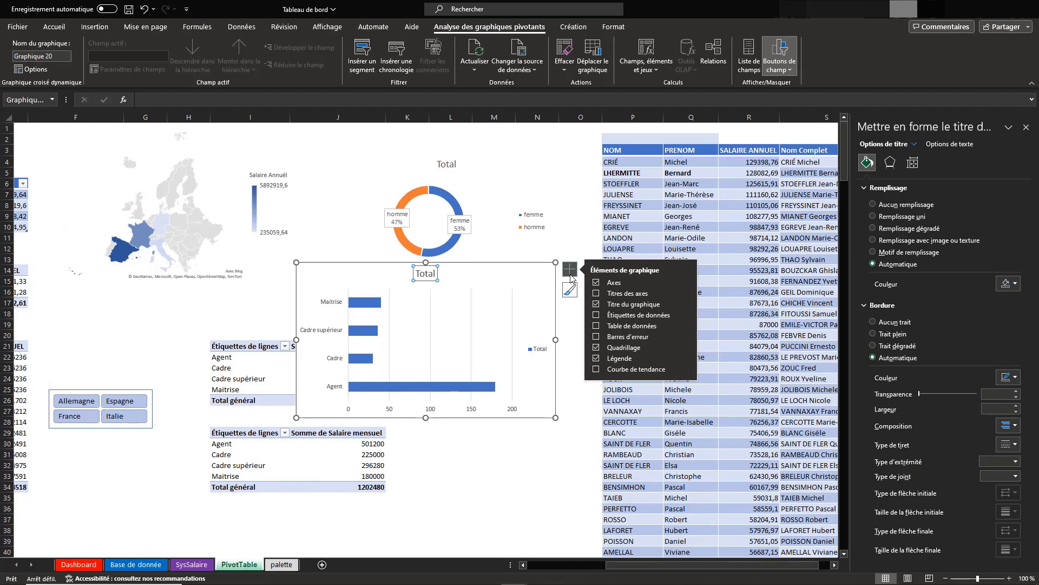
click(596, 305)
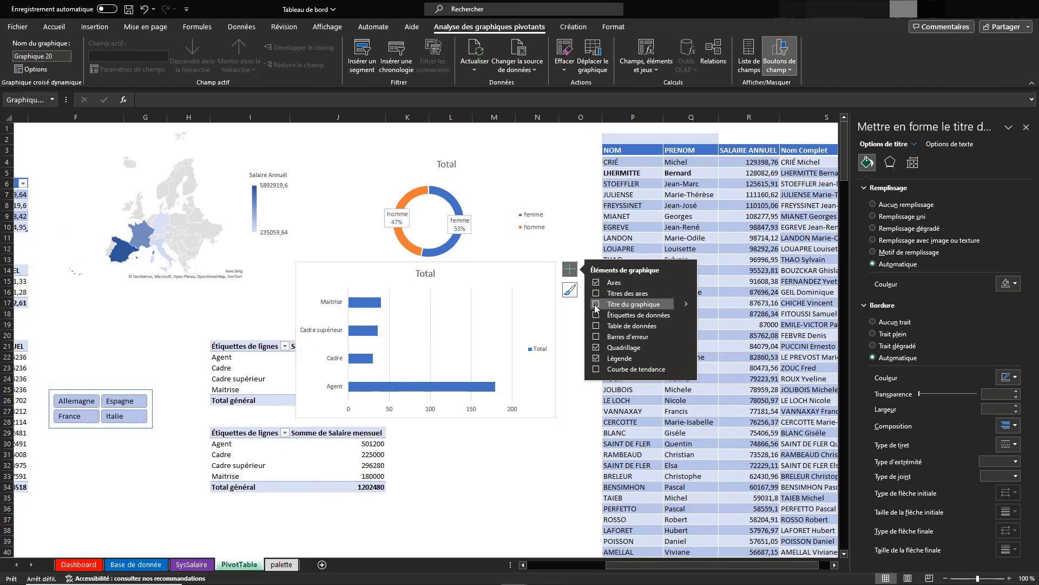
click(596, 347)
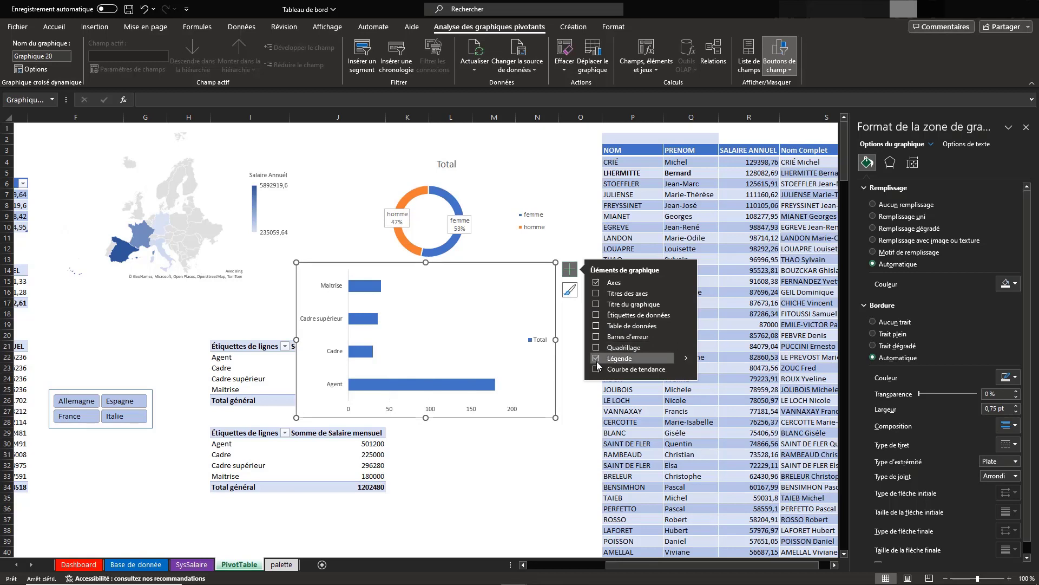
click(596, 358)
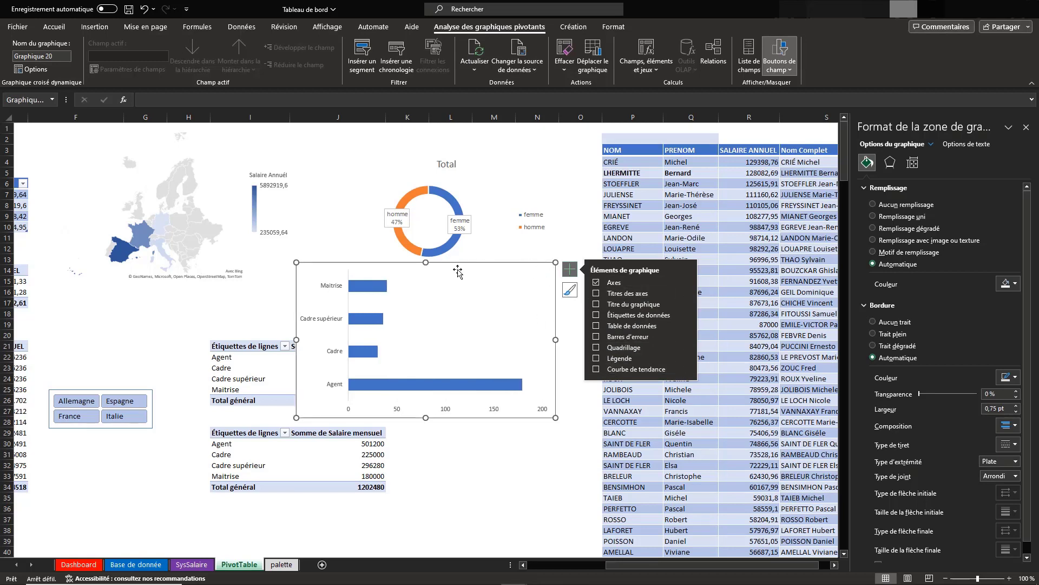
Move and shrink the bar chart to fit beside the Nombre des cadres table, and give it no fill and no border
drag(466, 267, 532, 327)
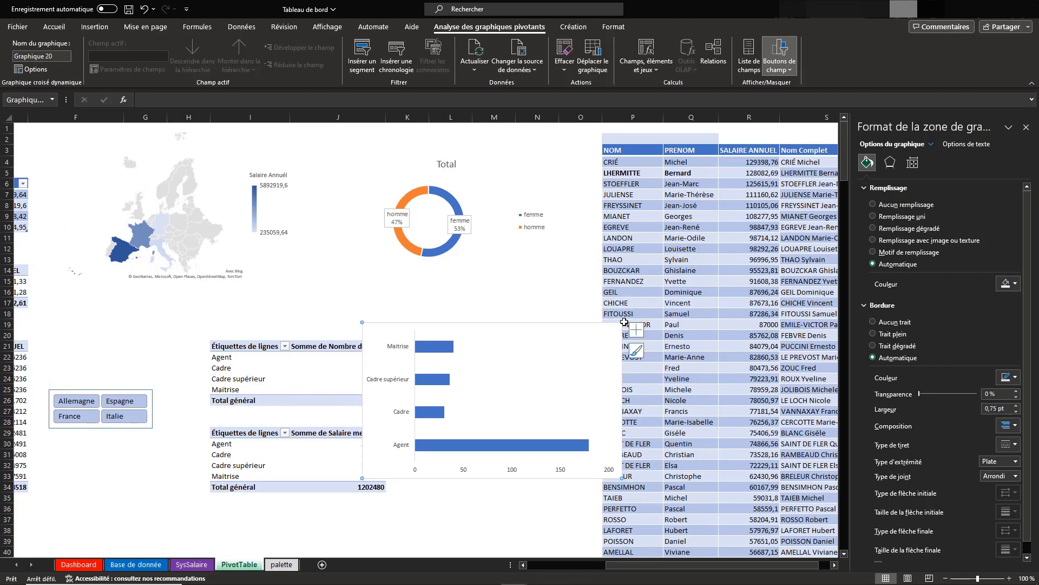
click(602, 338)
drag(622, 323, 596, 334)
click(559, 373)
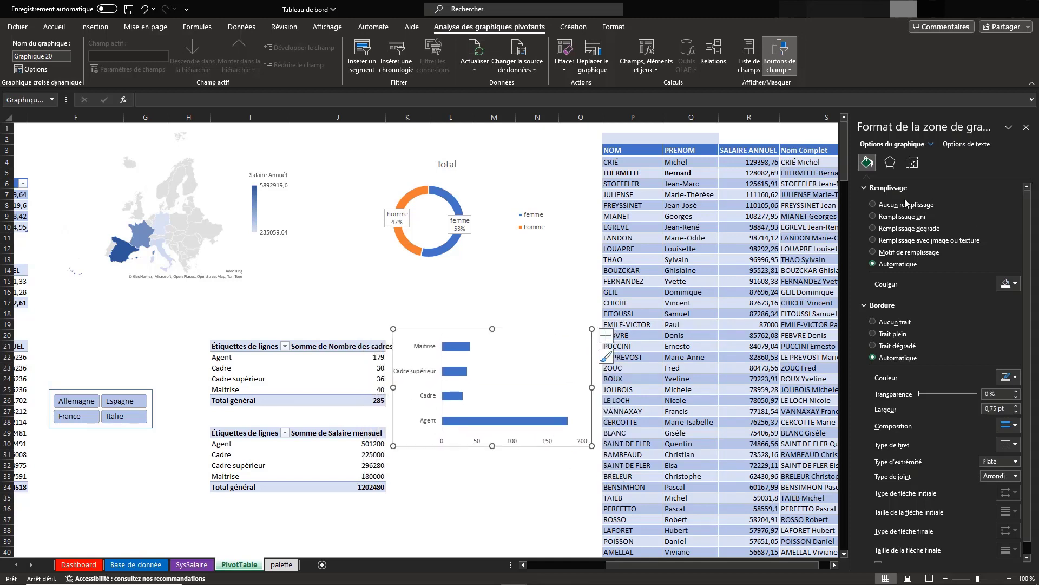
click(874, 205)
click(874, 300)
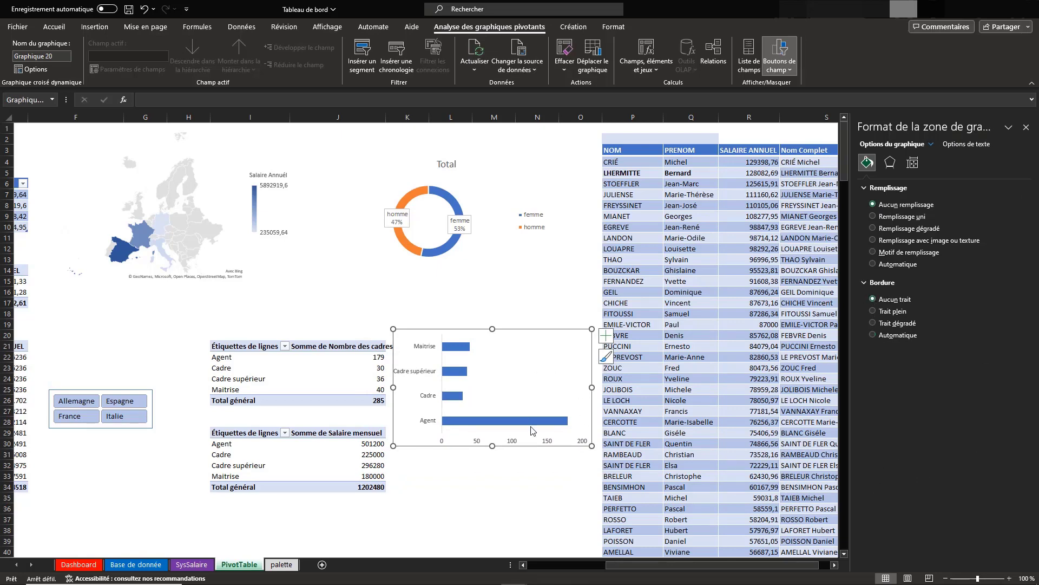
Insert a doughnut chart from the Salaire mensuel by cadre pivot table and place it, reduced in size, below the bar chart
click(331, 451)
scroll(349, 475, down, 3)
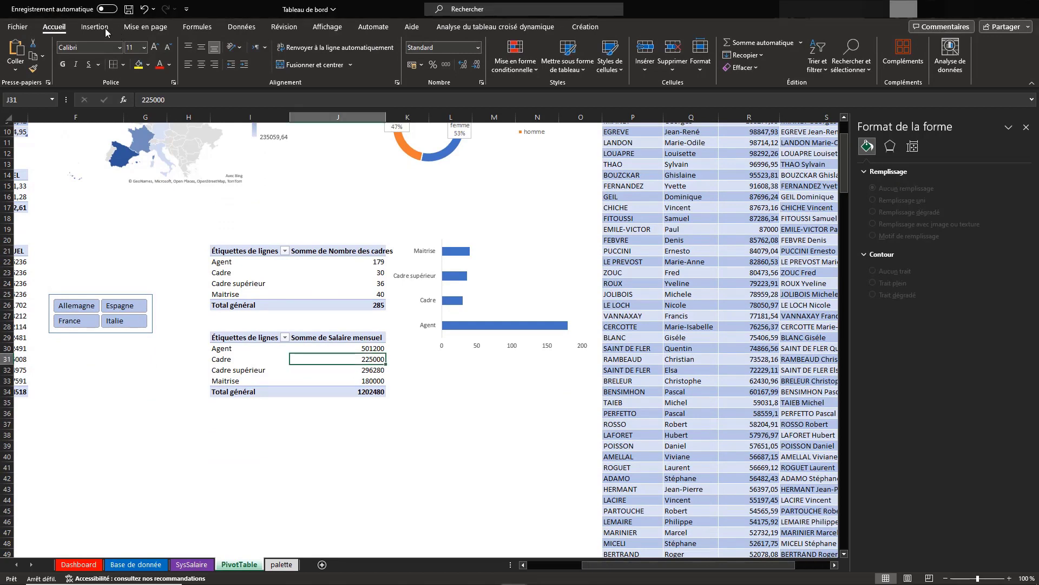
click(94, 26)
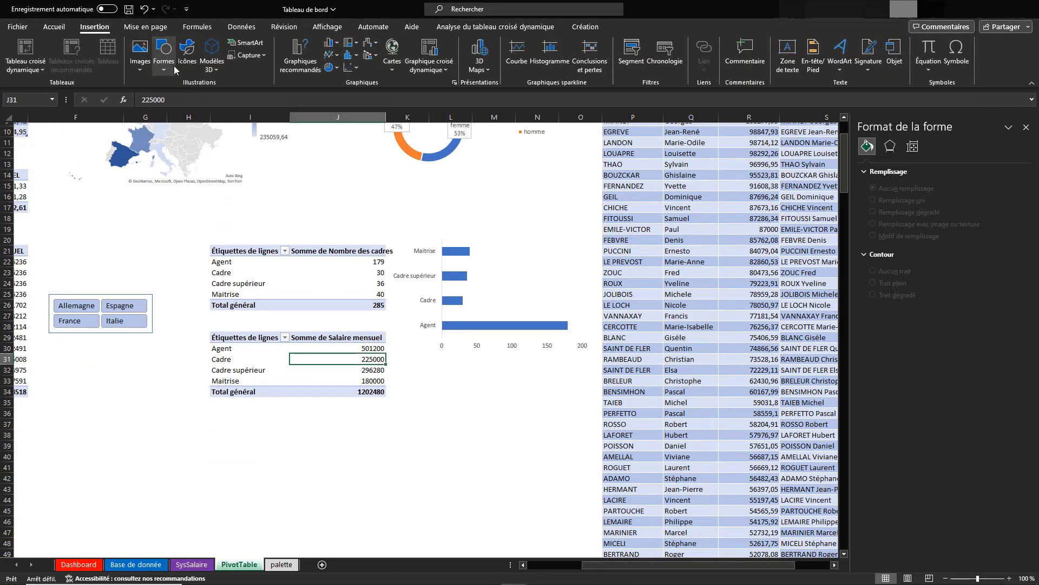
click(331, 67)
click(339, 208)
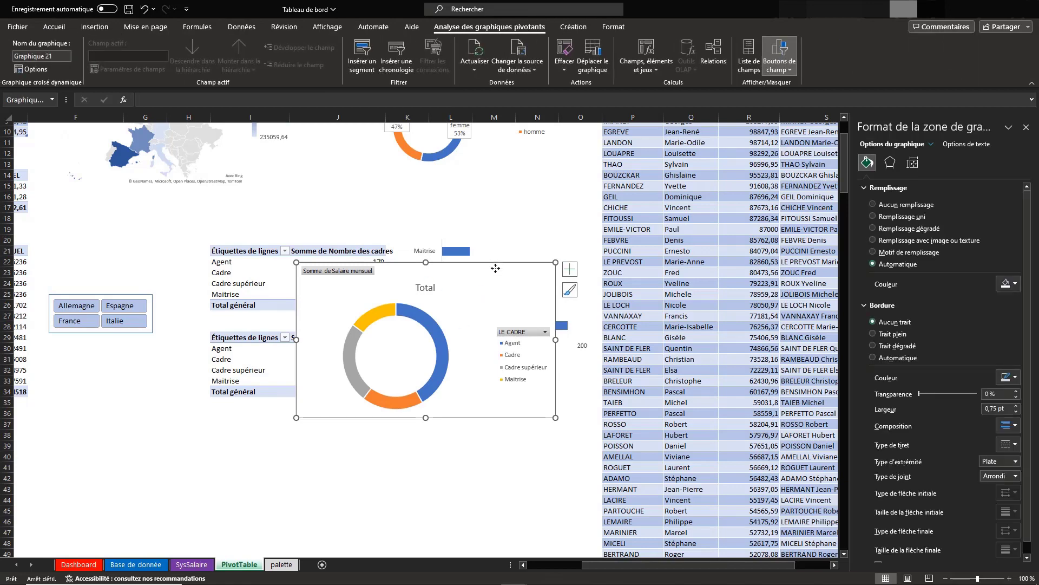
drag(499, 267, 568, 371)
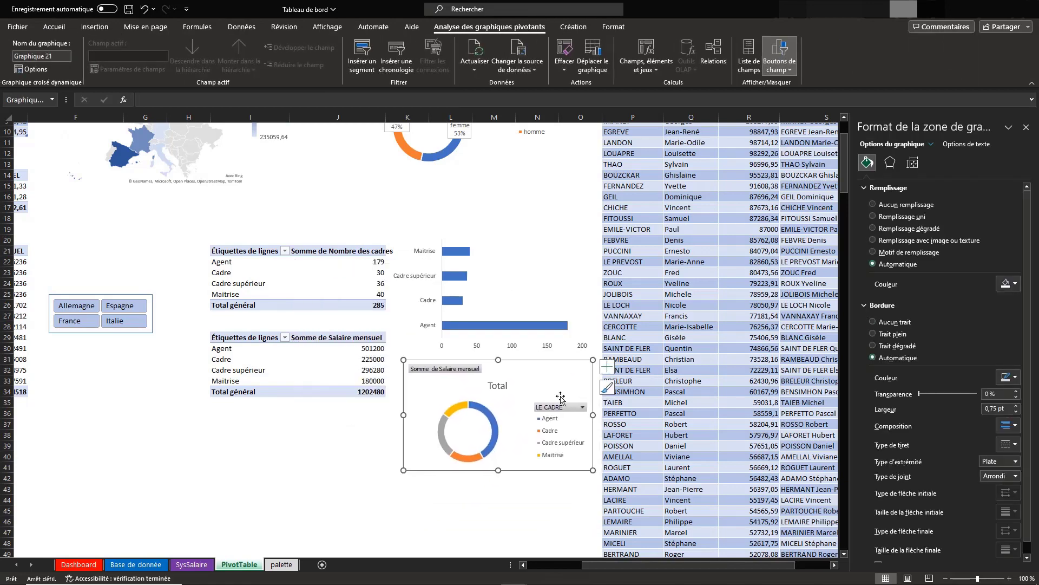
Hide the LE CADRE and Somme de Salaire mensuel field buttons on the new doughnut chart
right_click(562, 410)
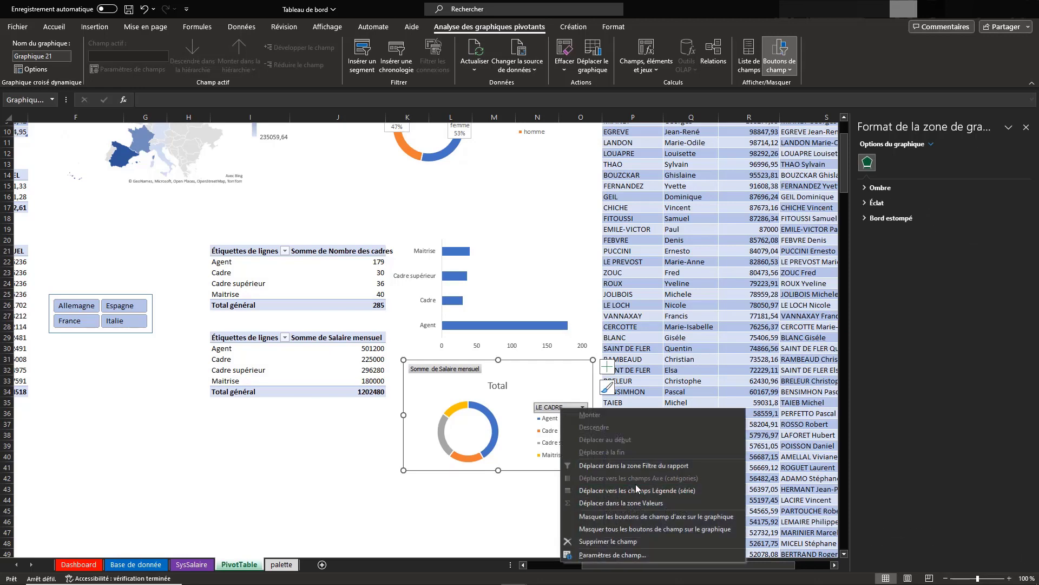
click(565, 517)
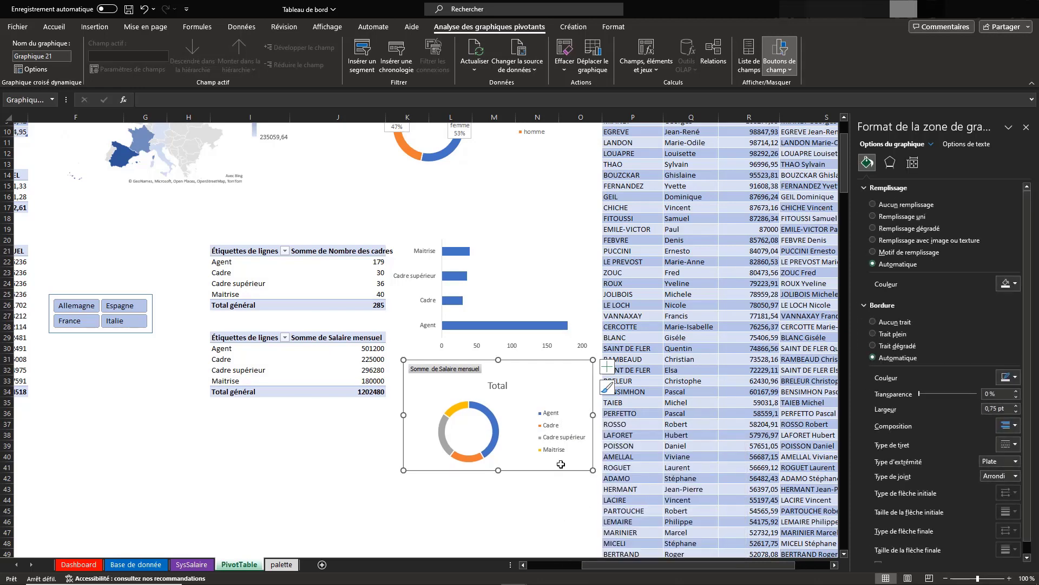
right_click(448, 377)
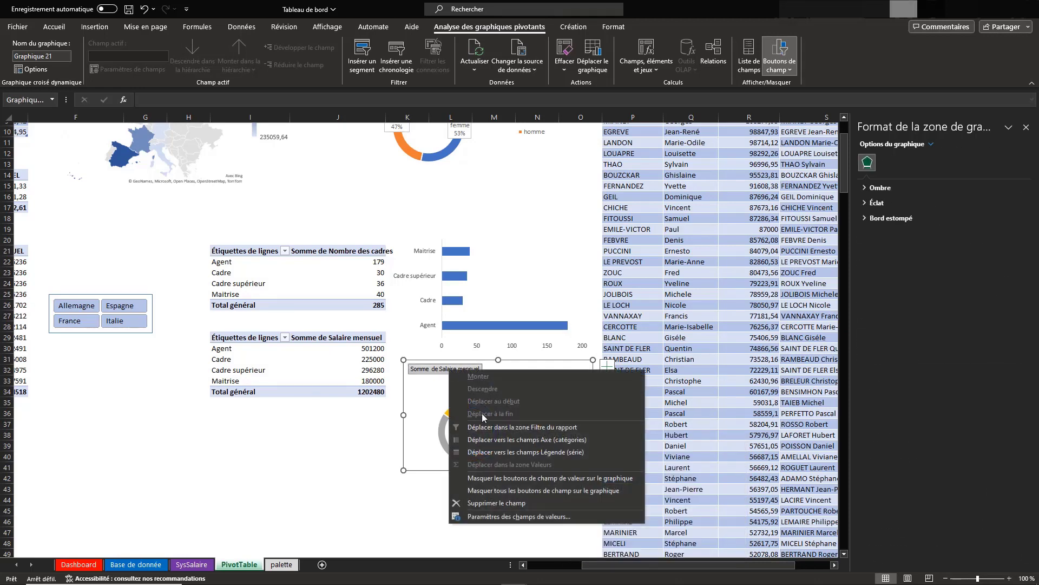
click(474, 472)
Remove the title and legend from the Salaire mensuel doughnut chart
click(607, 367)
click(634, 380)
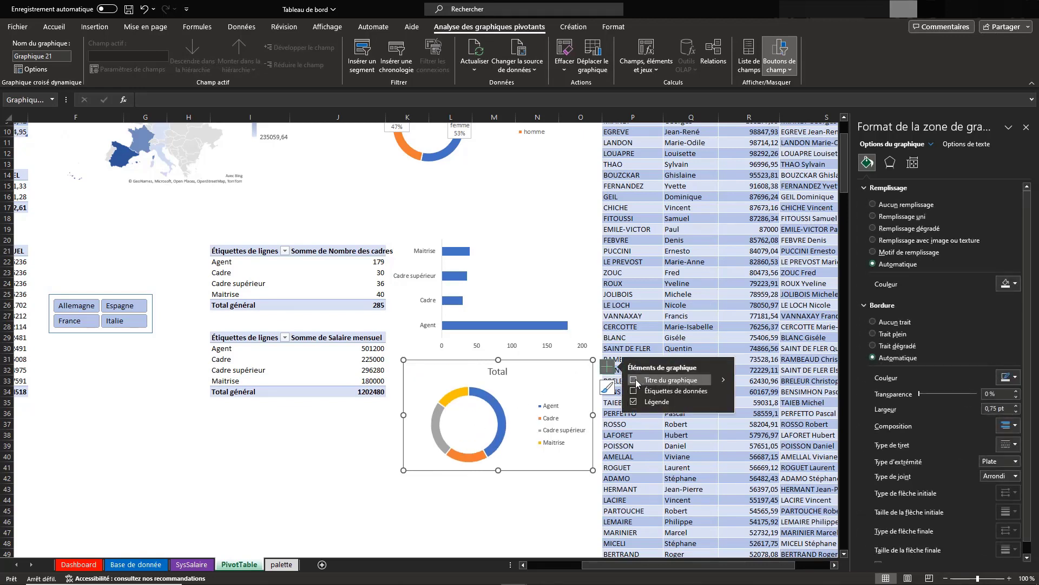
click(634, 401)
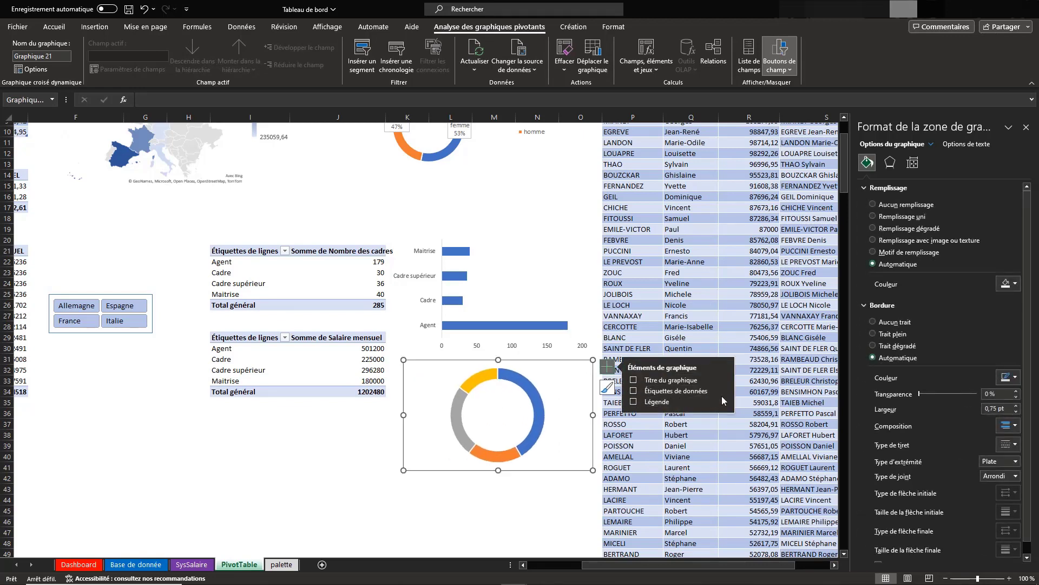
Try the doughnut chart with its legend restored, remove the legend again, and label the slices with Légende de données callouts
mouse_move(729, 410)
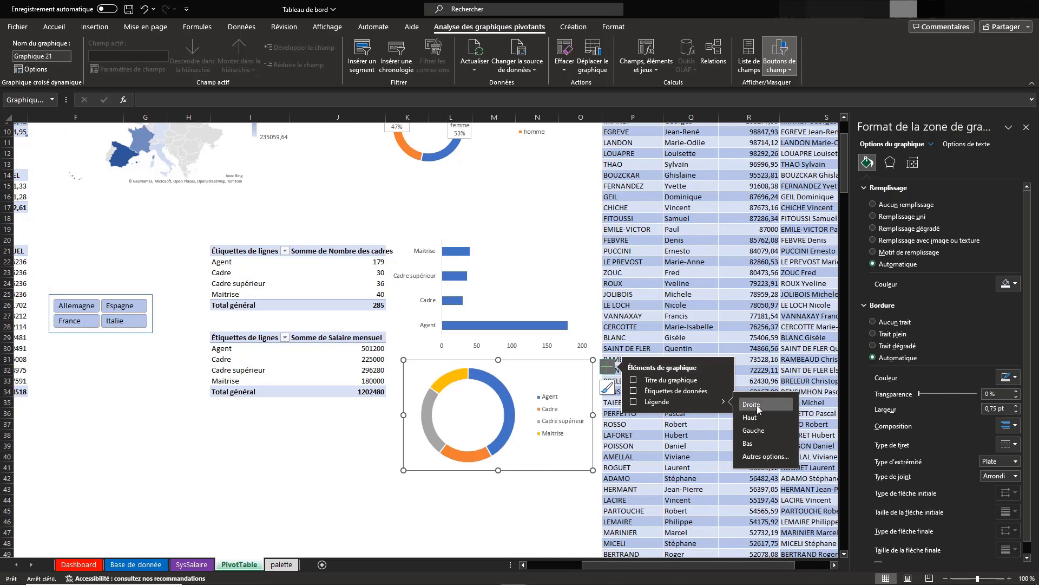
click(634, 401)
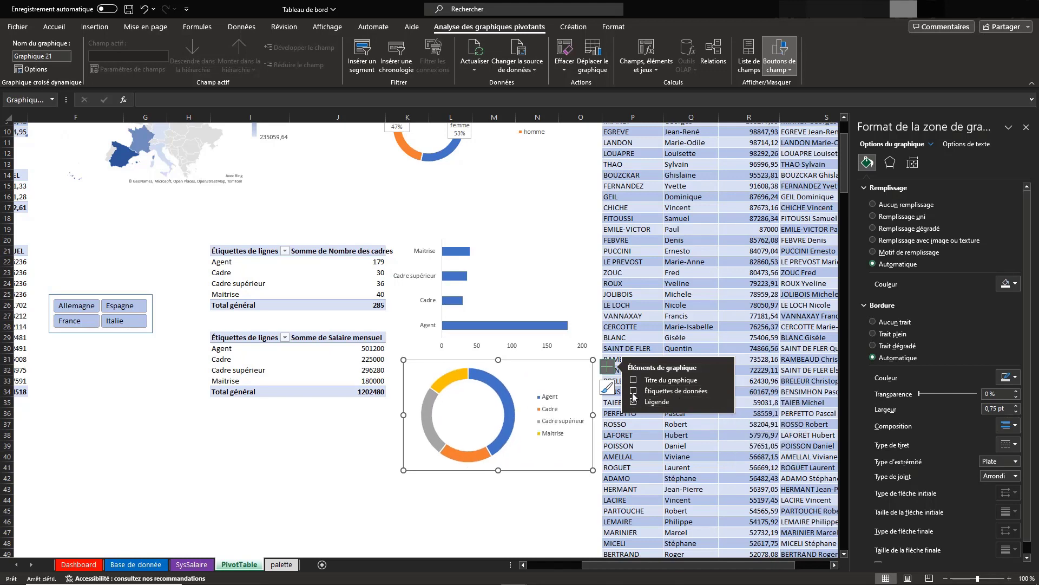
click(634, 391)
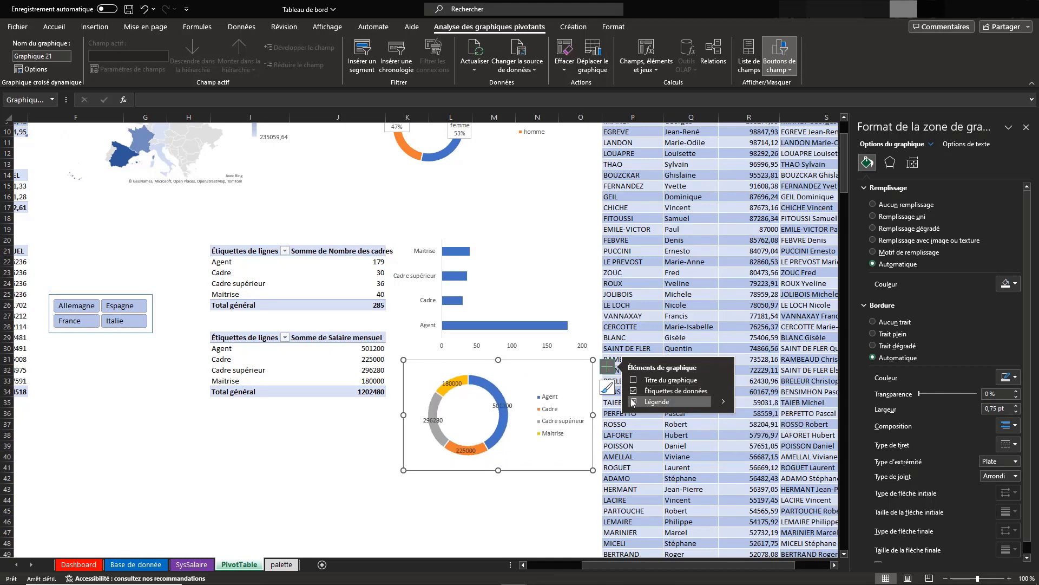
click(633, 401)
click(722, 393)
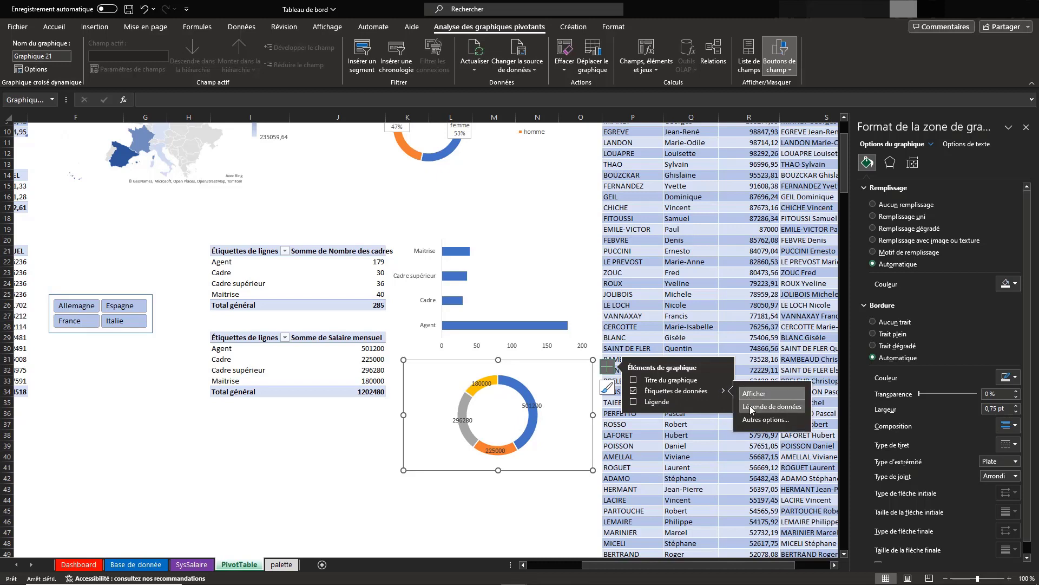
click(751, 407)
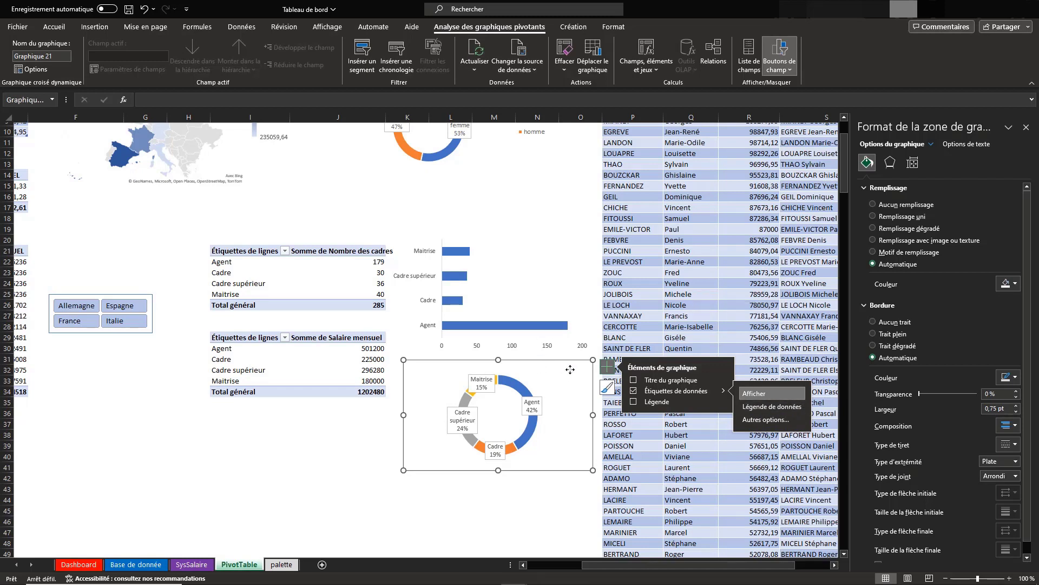
click(609, 371)
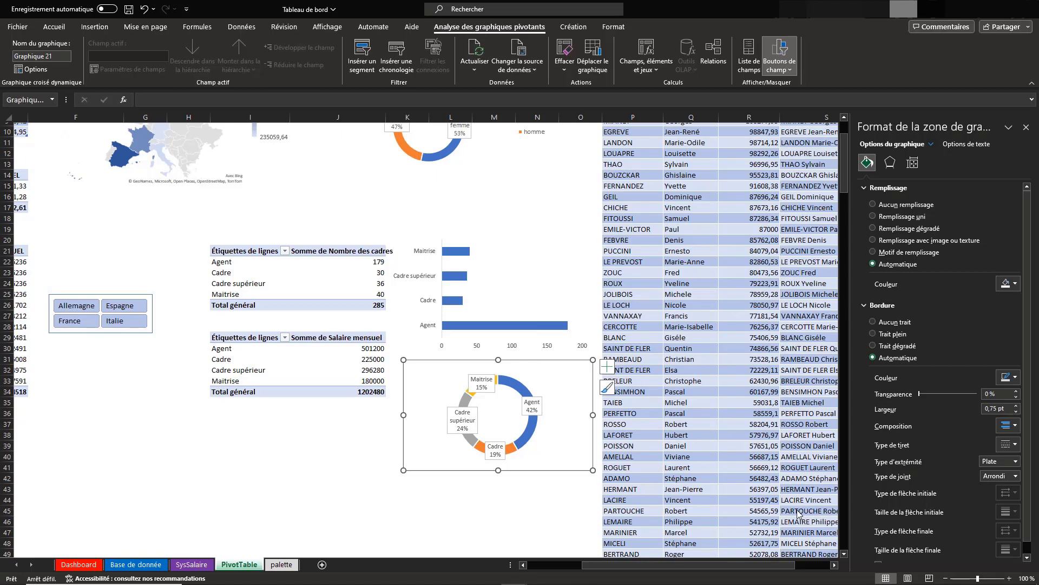
Show data labels on the country map chart of annual salaries
scroll(709, 382, left, 5)
scroll(708, 382, up, 3)
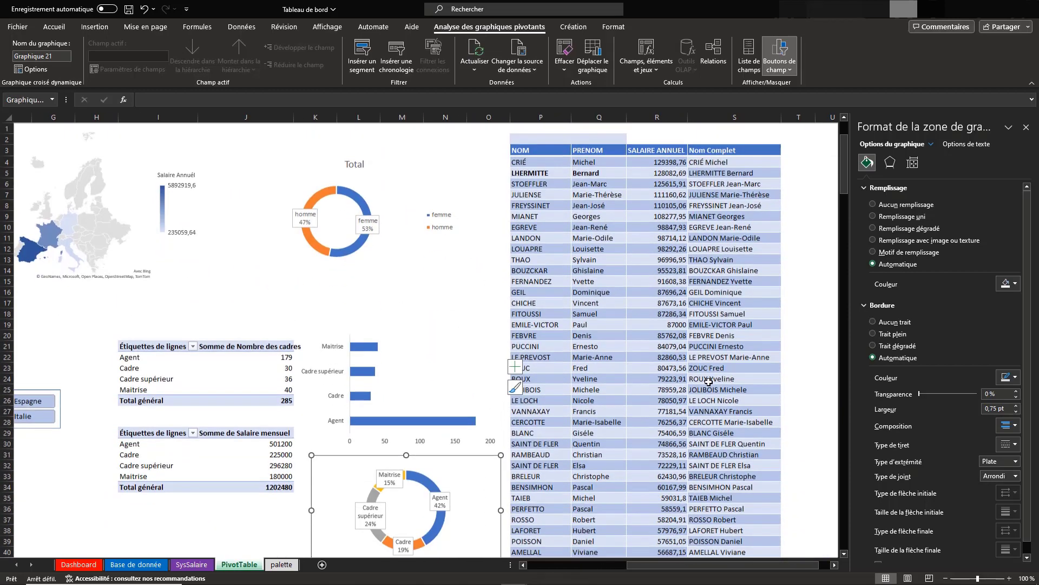
scroll(709, 381, right, 3)
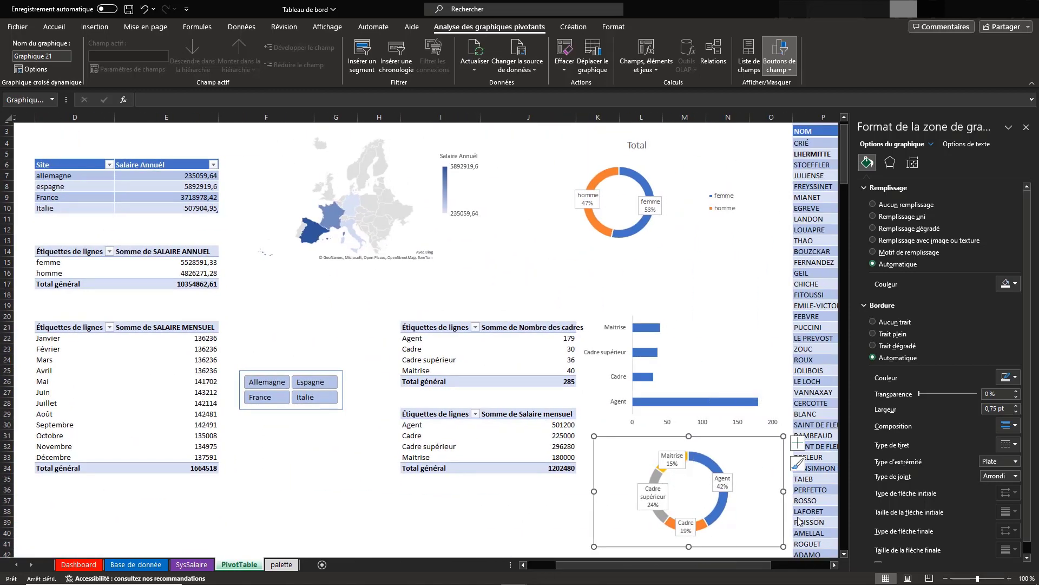
click(477, 242)
click(379, 171)
click(501, 134)
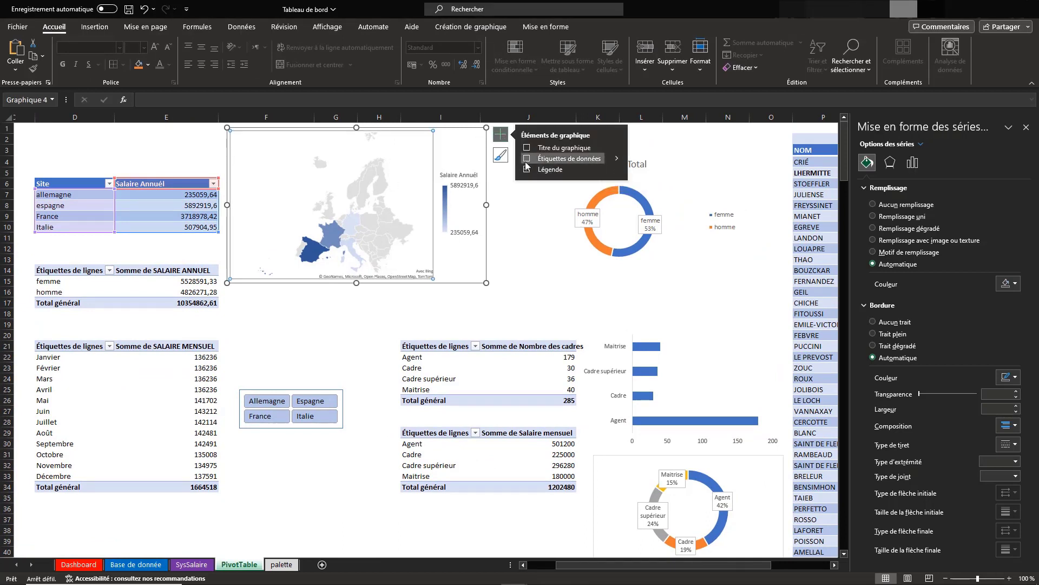
click(596, 159)
click(619, 159)
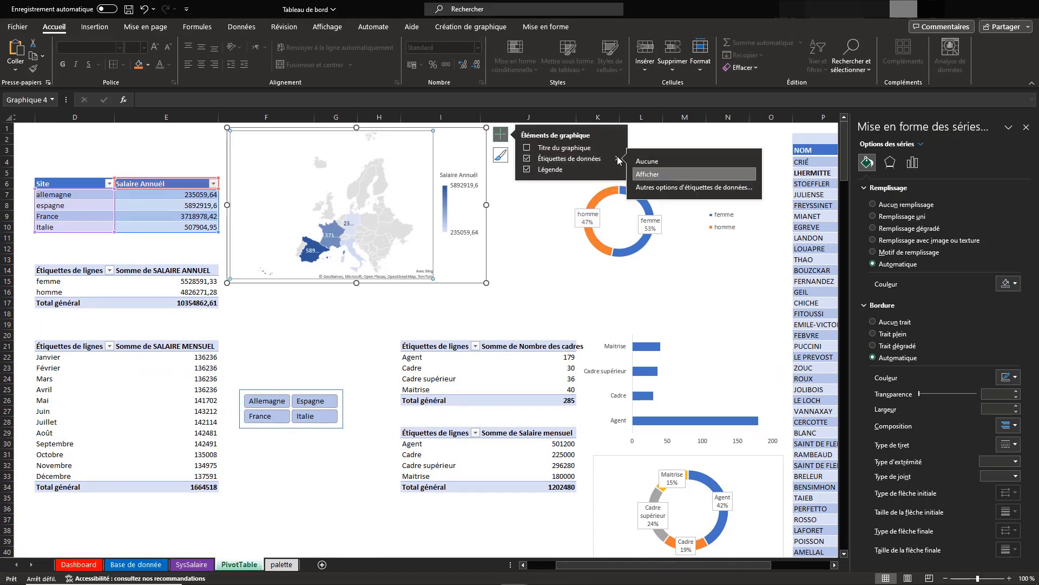
Include Nom de catégorie in the country map's data labels and enlarge the map chart
click(645, 188)
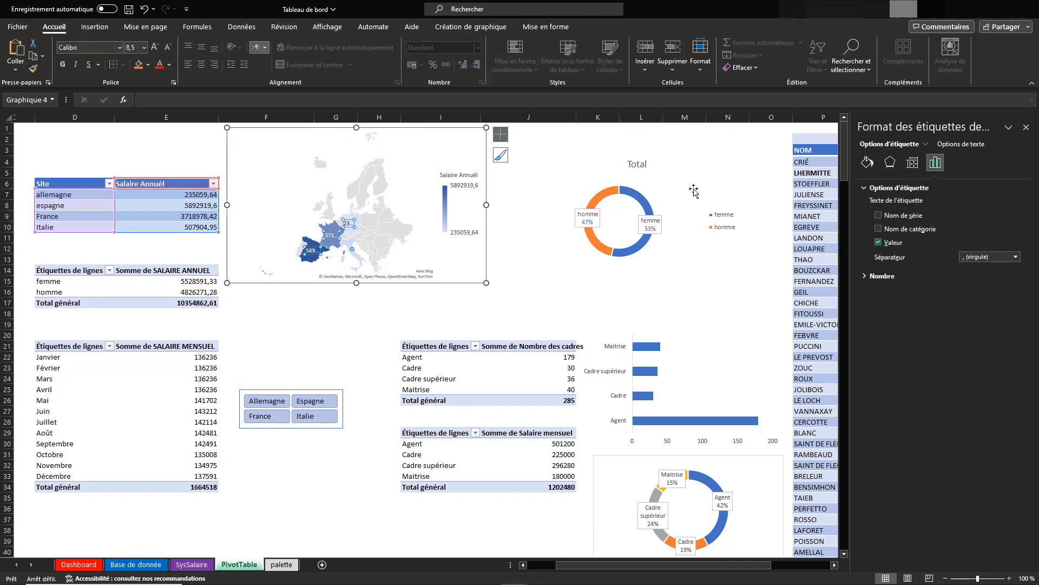
click(879, 229)
click(388, 209)
drag(486, 282, 522, 305)
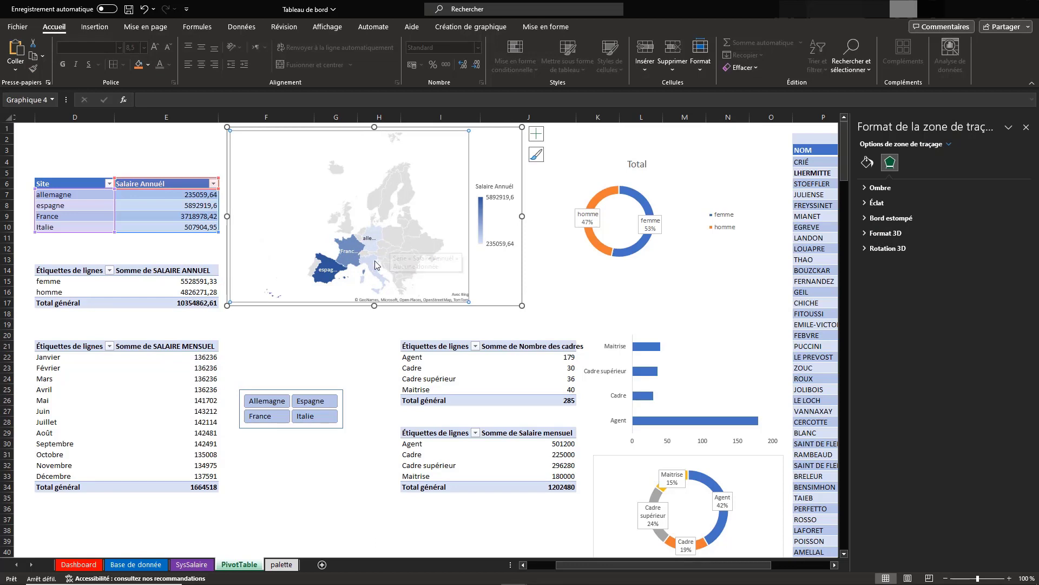
Set the country map's Zone de la carte to Seules les régions avec des données in the series formatting options
mouse_move(377, 265)
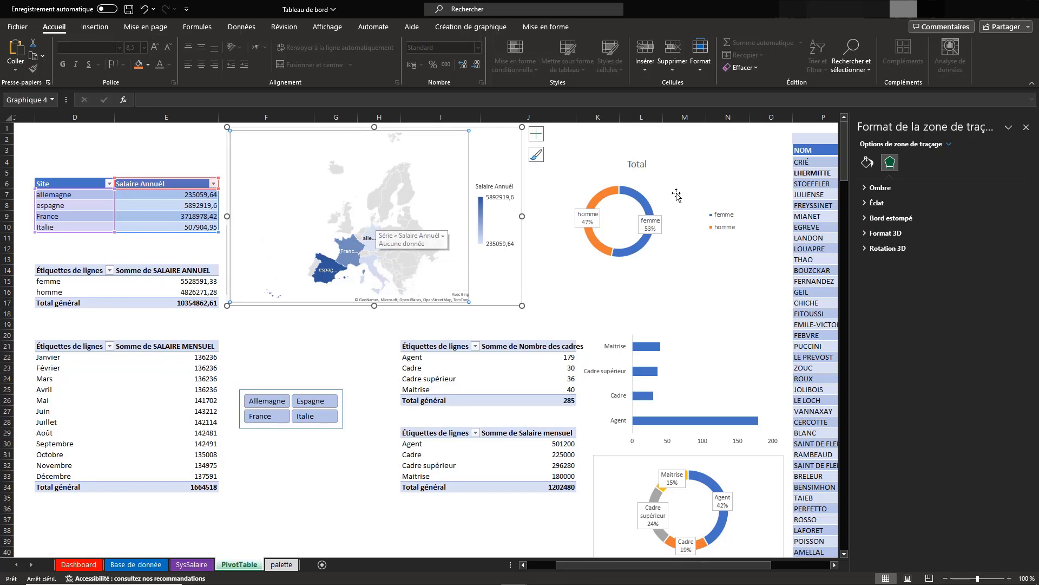
click(410, 178)
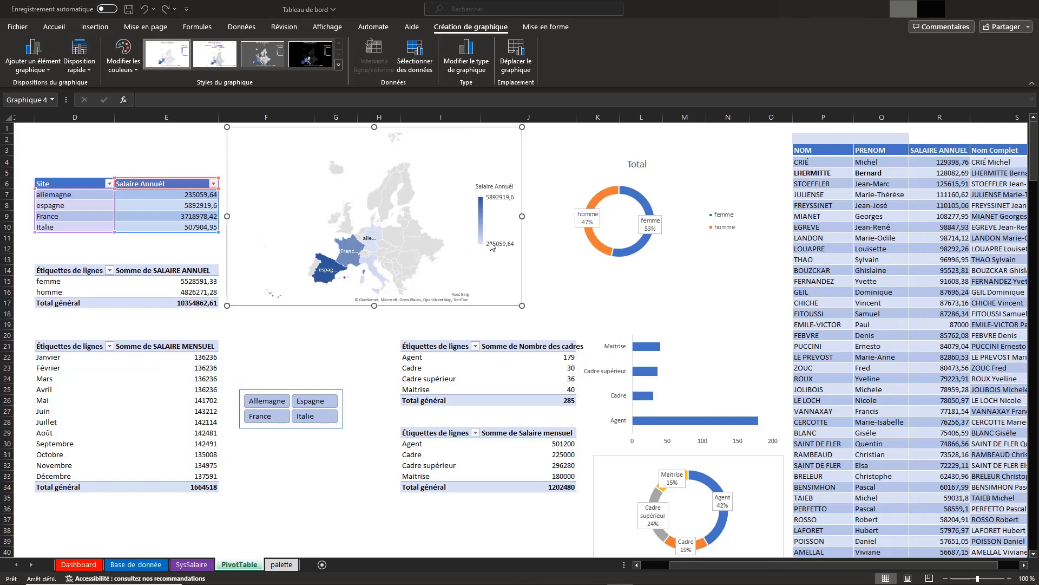
click(441, 150)
right_click(401, 190)
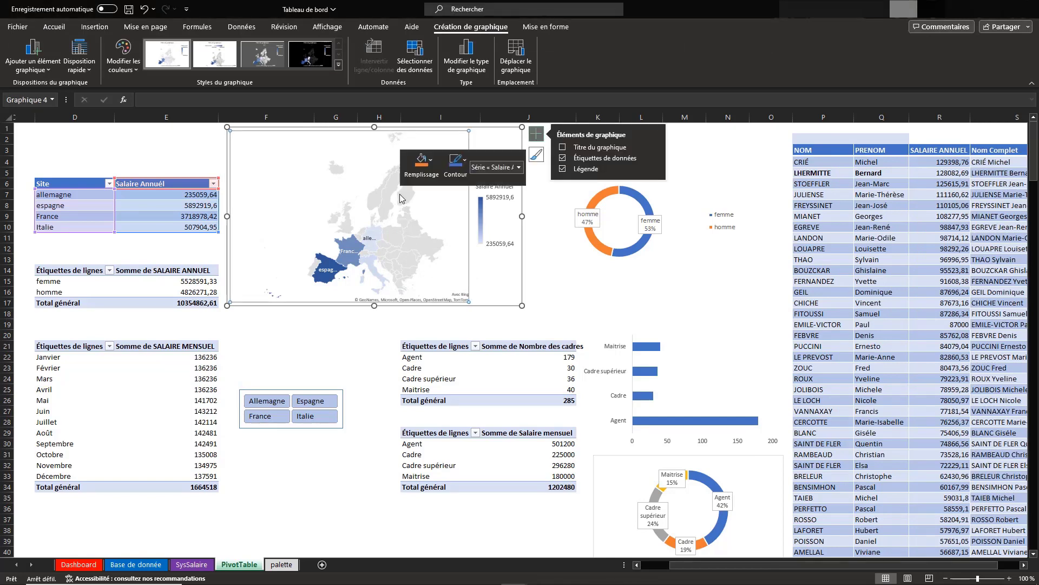
click(452, 331)
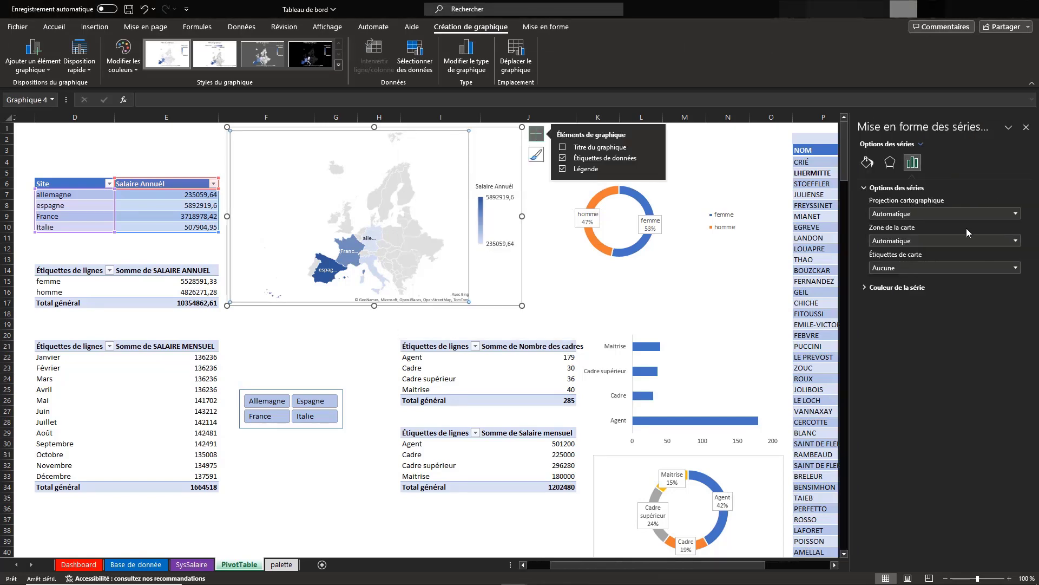
click(1016, 241)
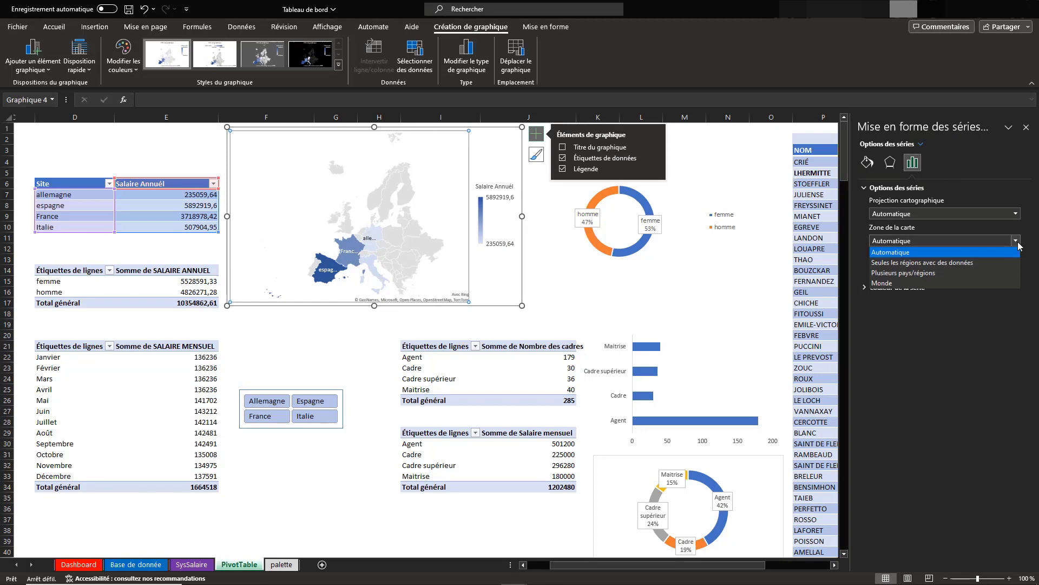
click(945, 261)
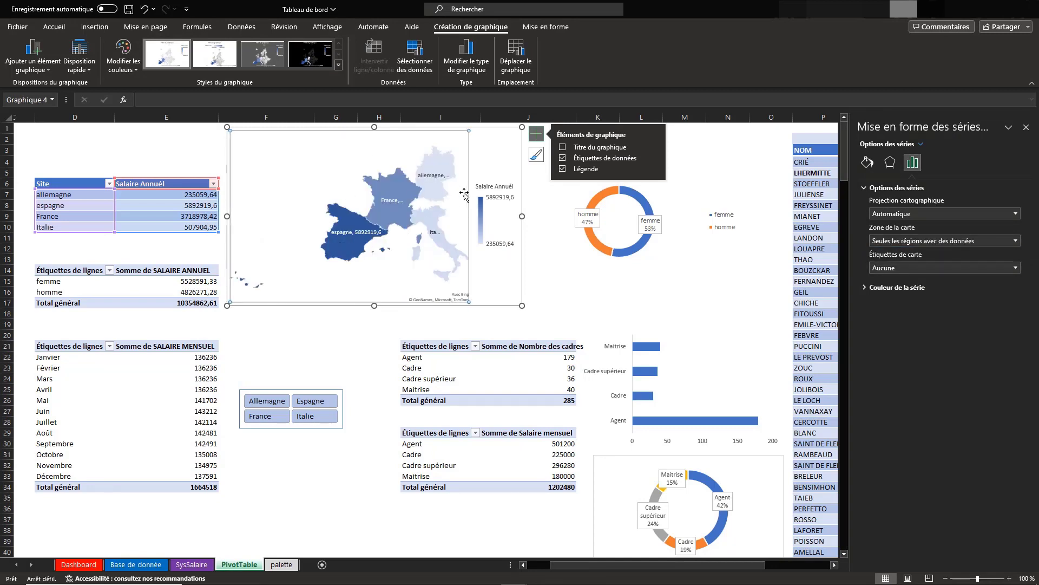
Try Ajustement optimal for the country map's Étiquettes de carte, and set the option back to Aucune
click(1016, 214)
click(1016, 215)
click(1014, 268)
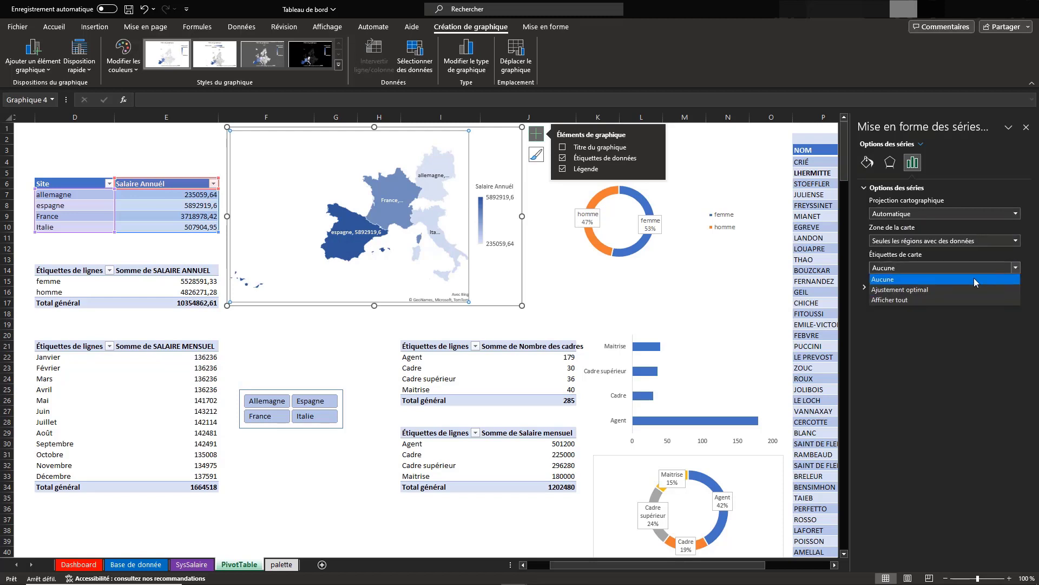
click(943, 290)
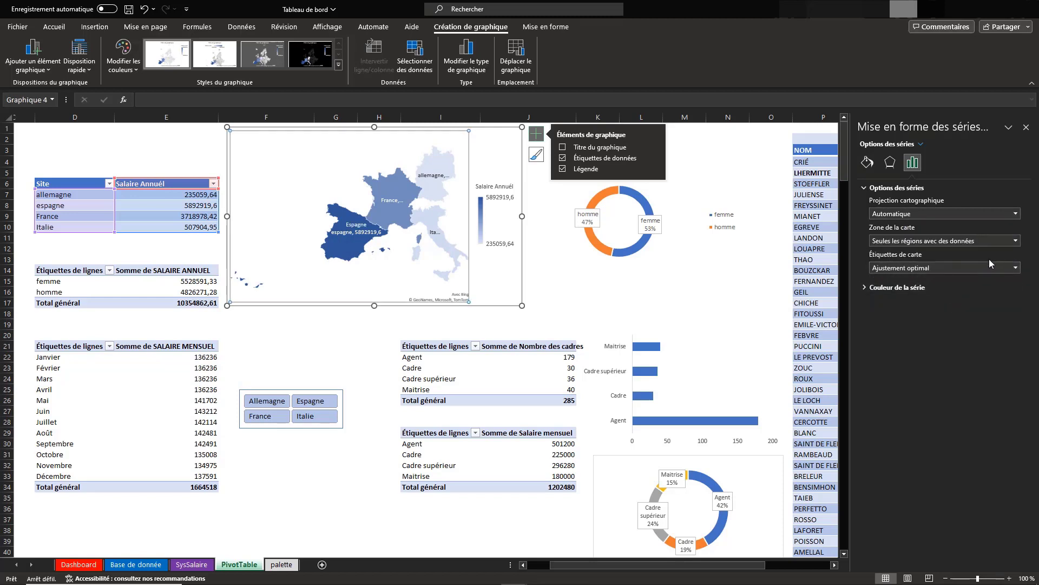
click(1016, 268)
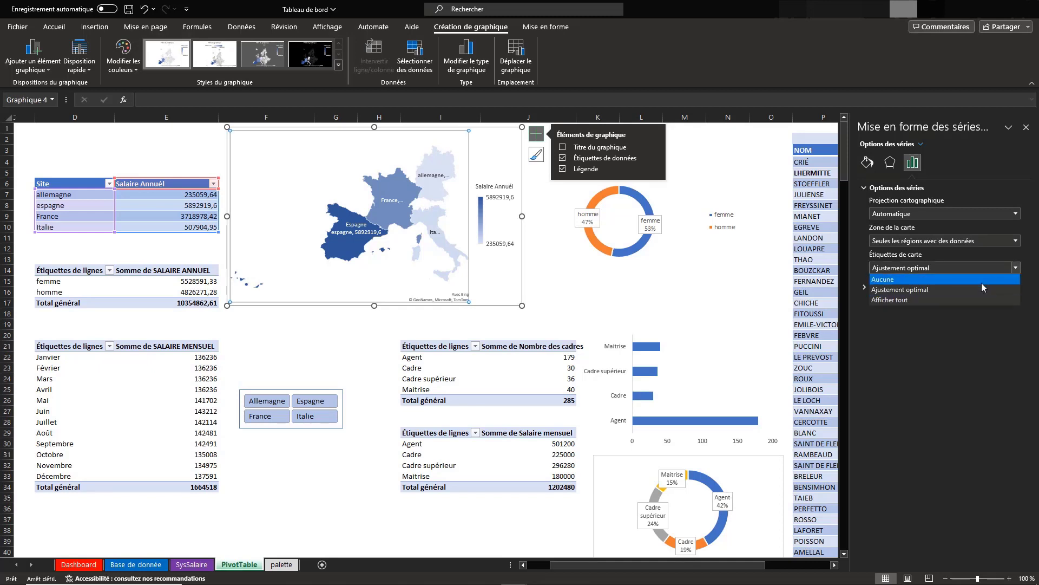
click(961, 281)
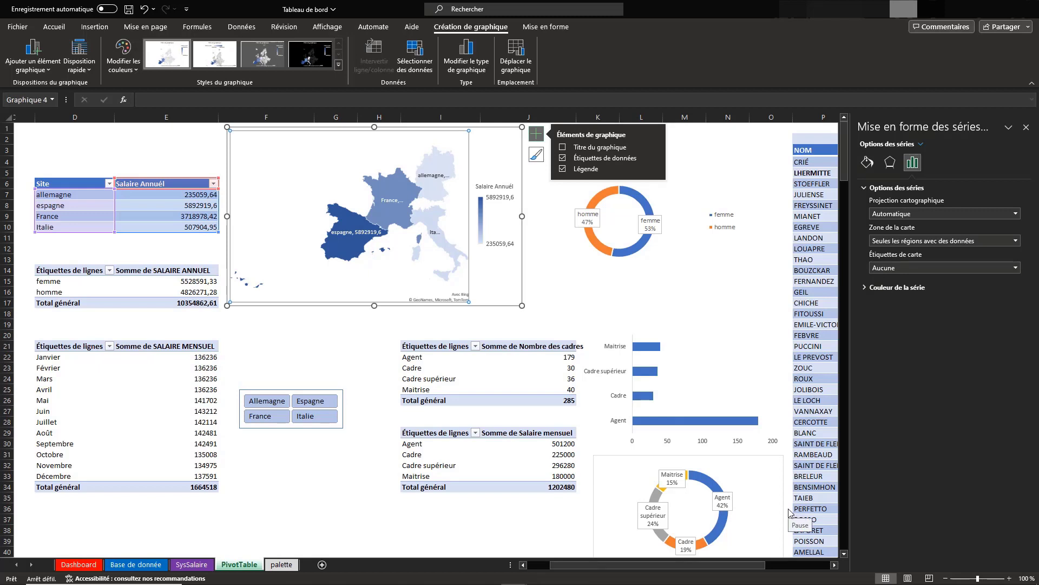
key(Escape)
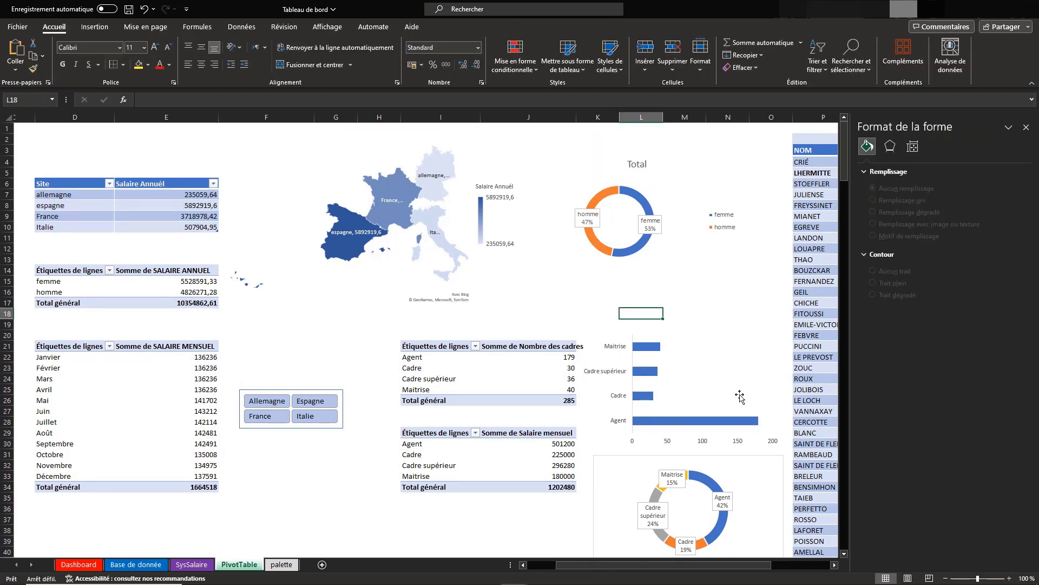